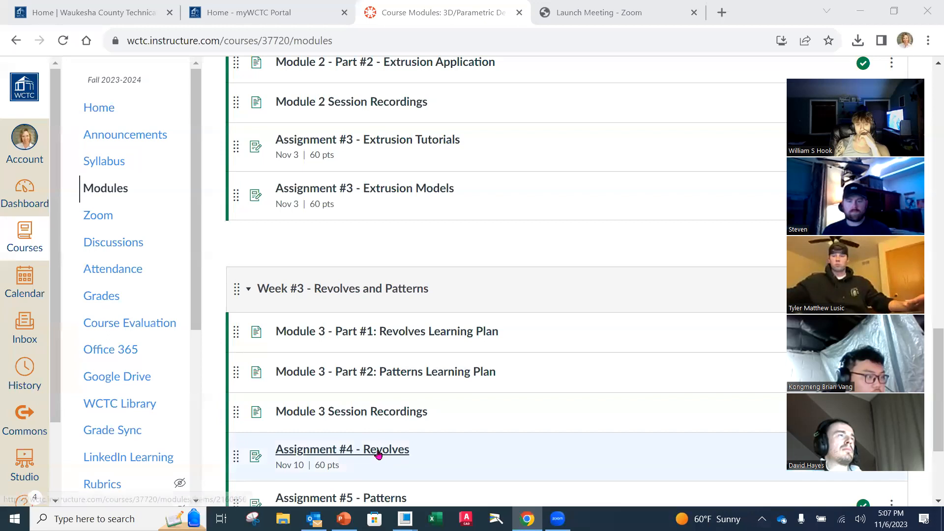
# Open the Module 3 - Part #1: Revolves Learning Plan page from the Week #3 course module.
pyautogui.scroll(-2, 375, 449)
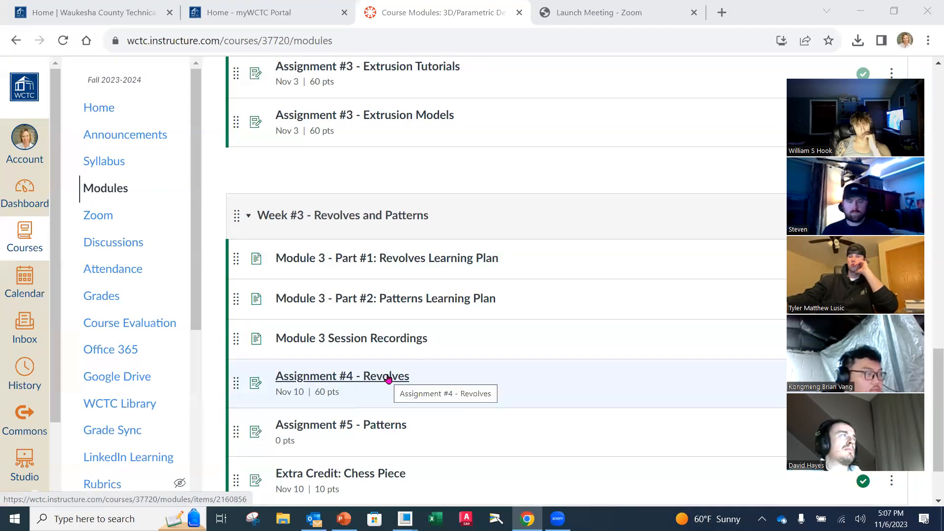
pyautogui.click(415, 266)
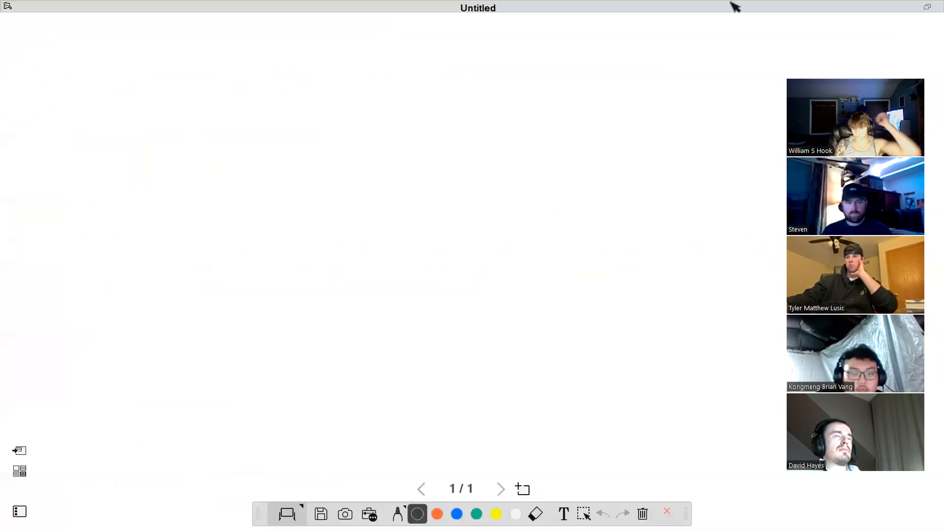
# Restore the whiteboard to a smaller window, dismiss its notice, and open the document camera view maximized.
pyautogui.click(928, 7)
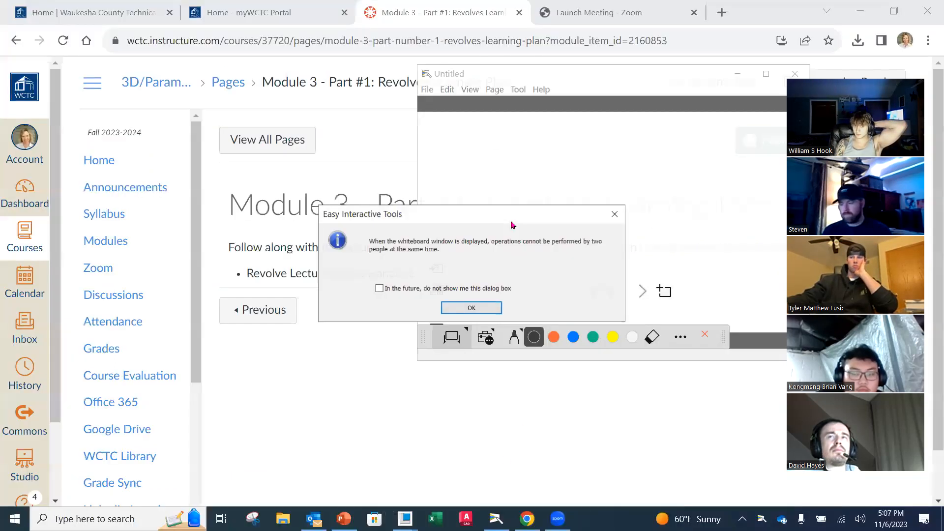
pyautogui.click(471, 307)
pyautogui.click(485, 337)
pyautogui.click(617, 182)
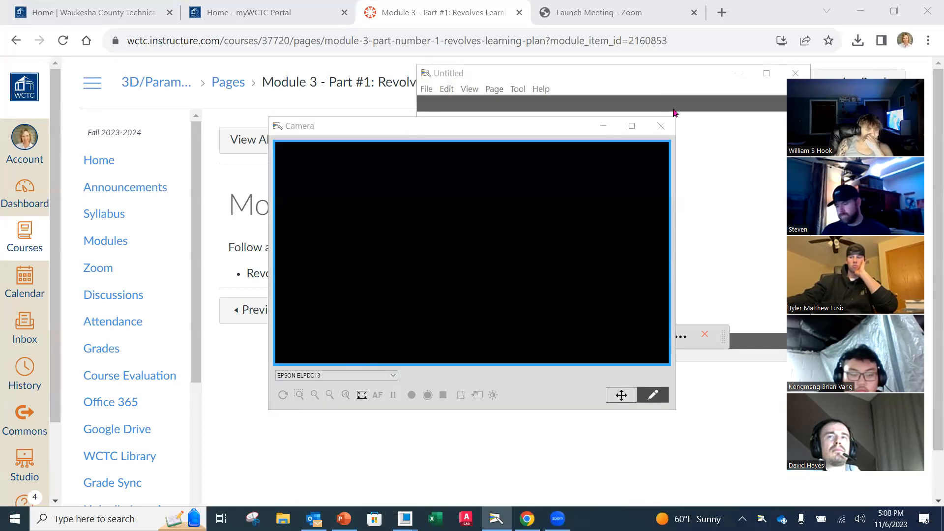
pyautogui.click(632, 126)
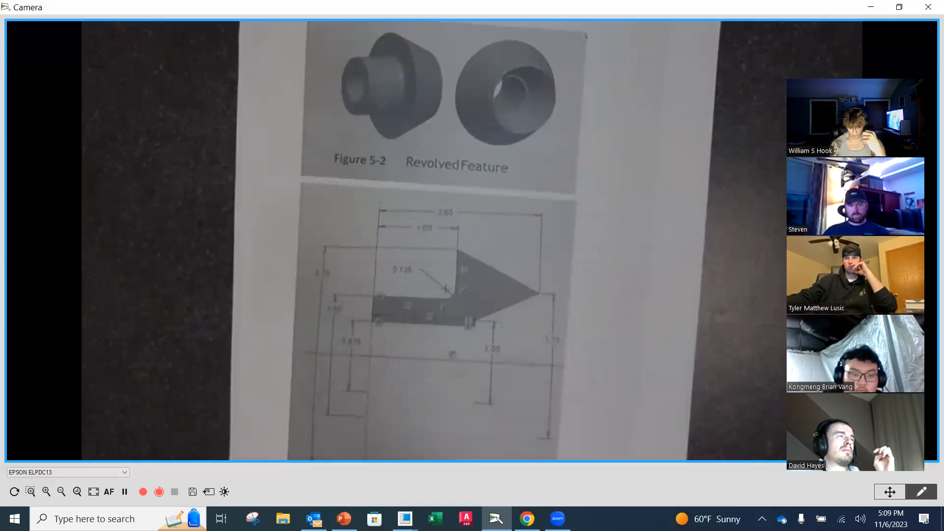
# Switch to Creo Parametric and create a new solid part named revolve2 using the default template.
pyautogui.moveTo(405, 519)
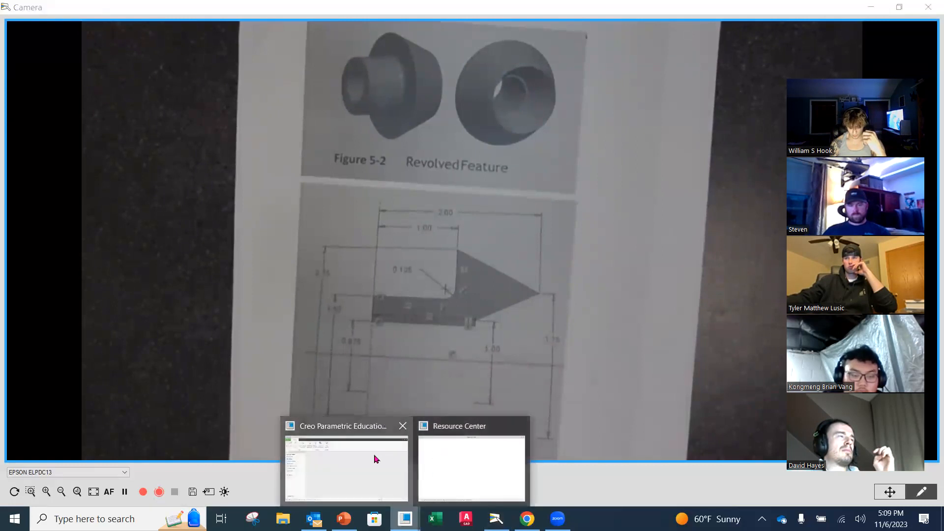
pyautogui.click(375, 456)
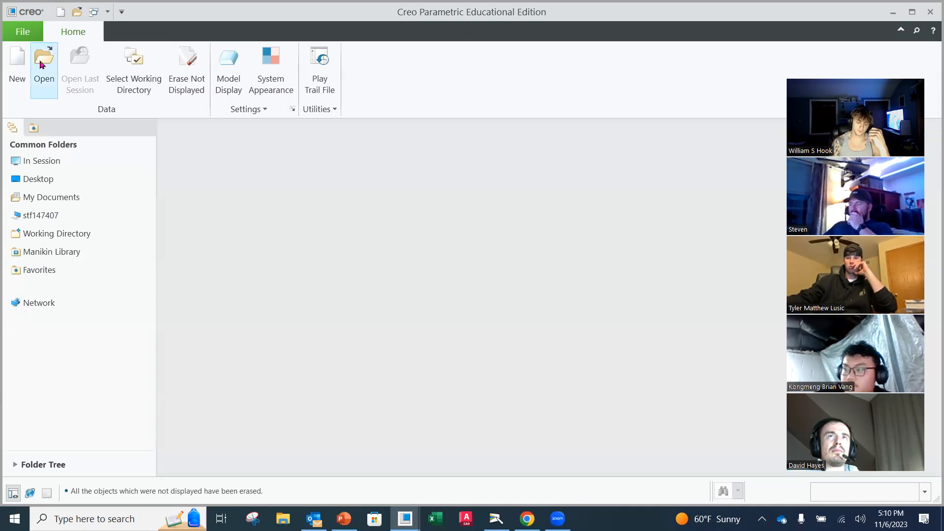
pyautogui.click(17, 73)
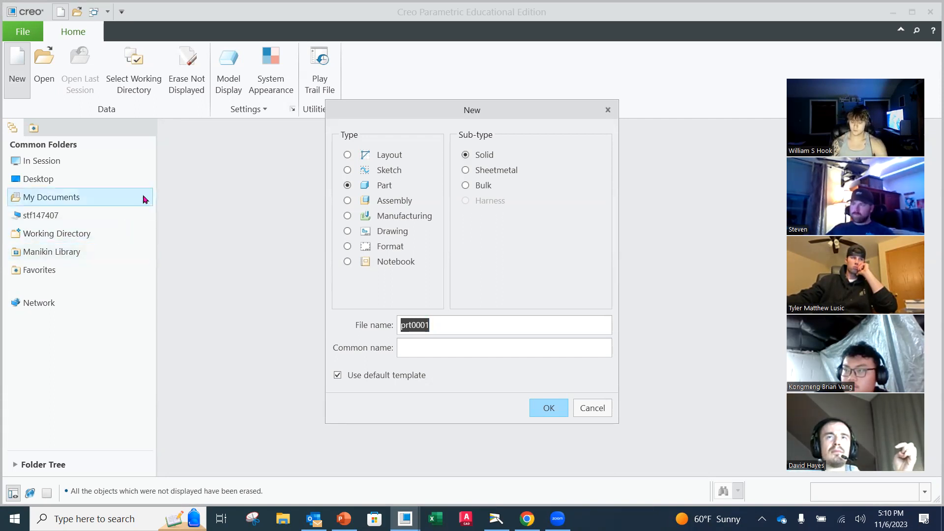
pyautogui.write('Rec')
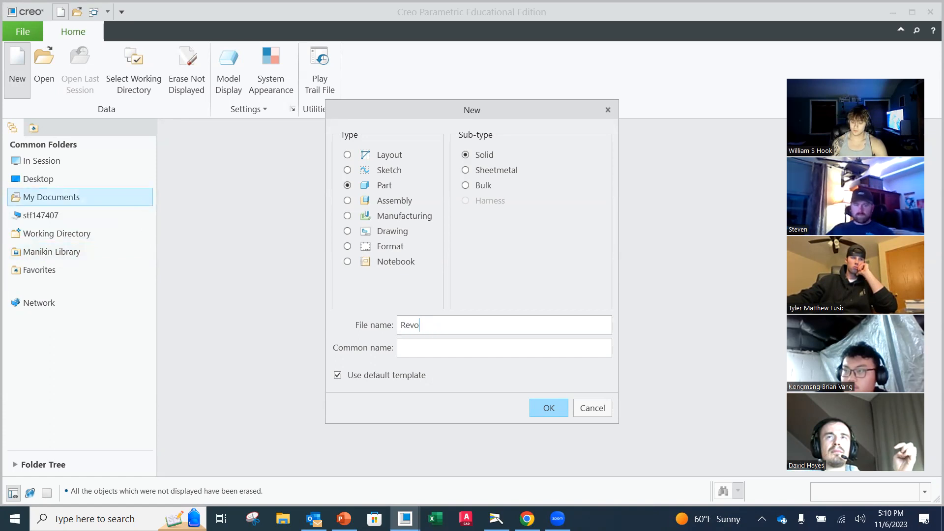
pyautogui.press('BackSpace')
pyautogui.press('BackSpace')
pyautogui.press('BackSpace')
pyautogui.press('BackSpace')
pyautogui.write('revolv')
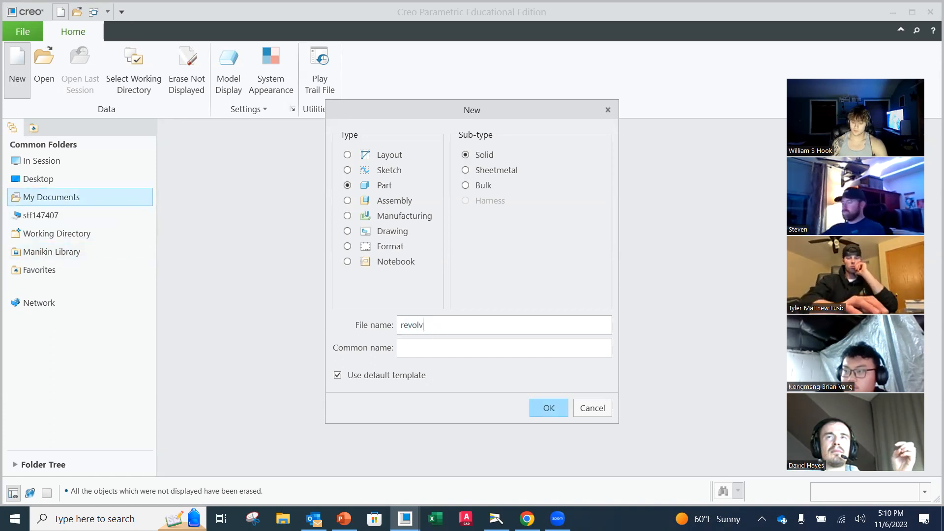
pyautogui.write('e2')
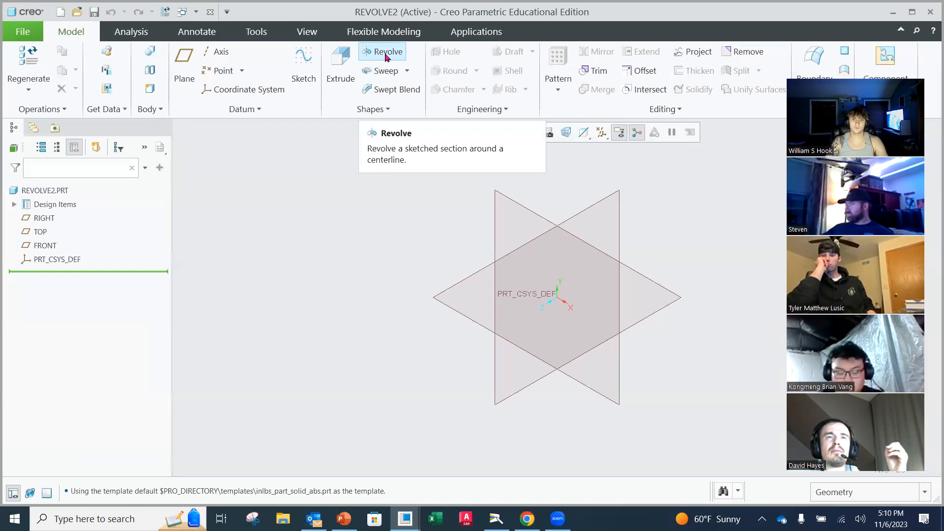
# Start a Revolve feature and define its internal sketch on the FRONT plane with RIGHT as the orientation reference.
pyautogui.click(386, 54)
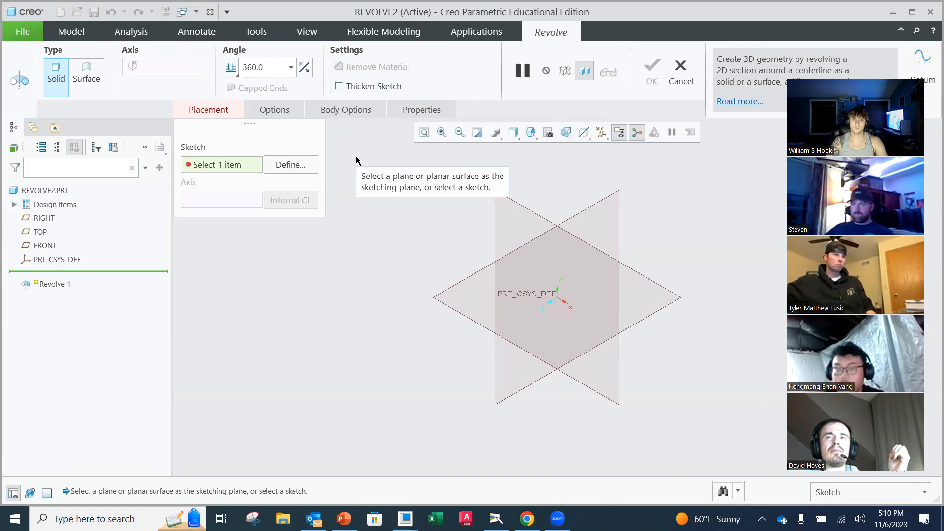
pyautogui.click(306, 166)
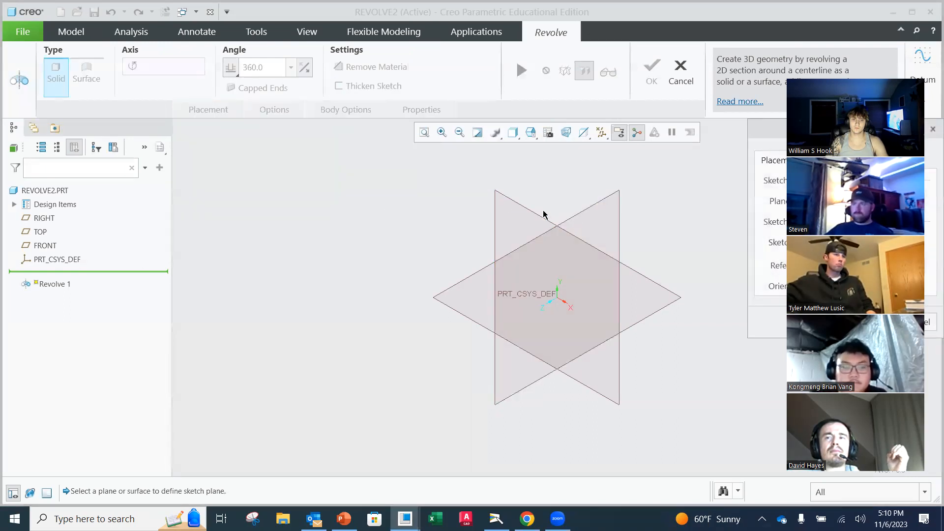
pyautogui.click(533, 211)
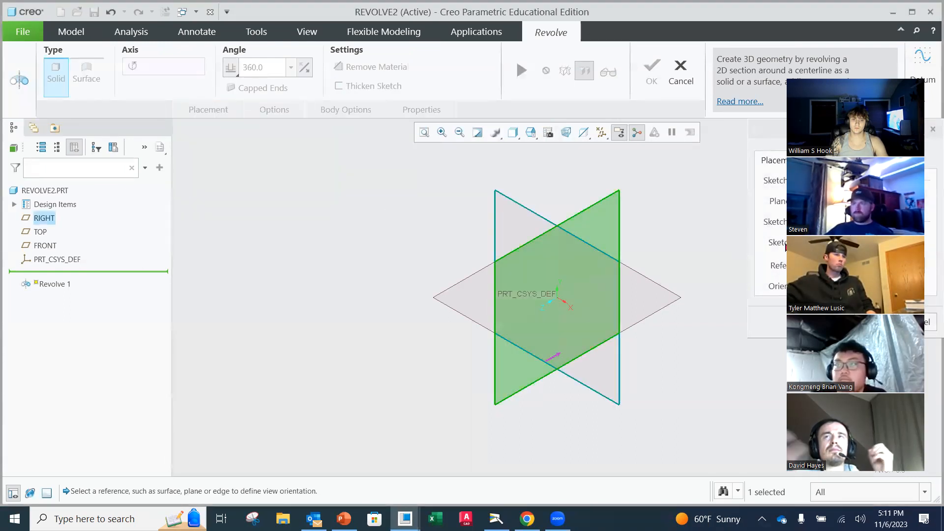
pyautogui.click(871, 321)
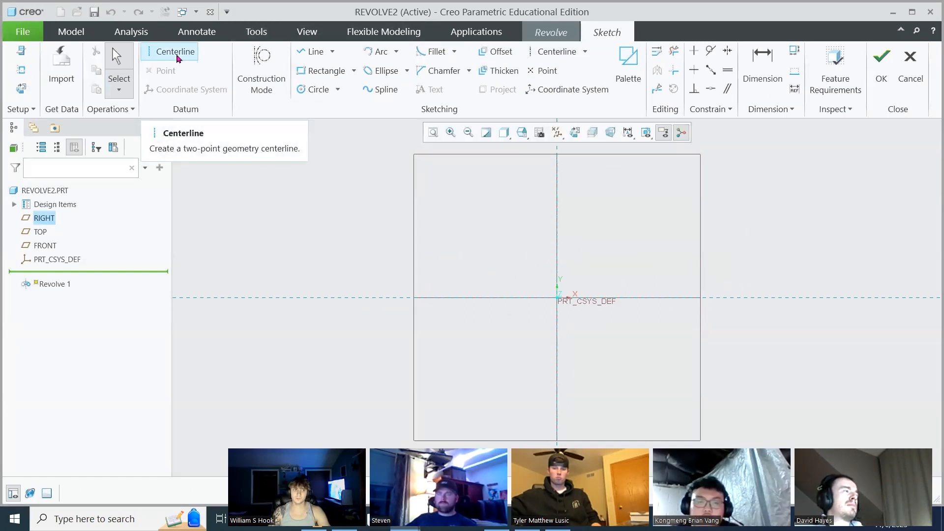
# Draw a horizontal geometry centerline through the origin along the horizontal reference as the axis of revolution.
pyautogui.click(178, 58)
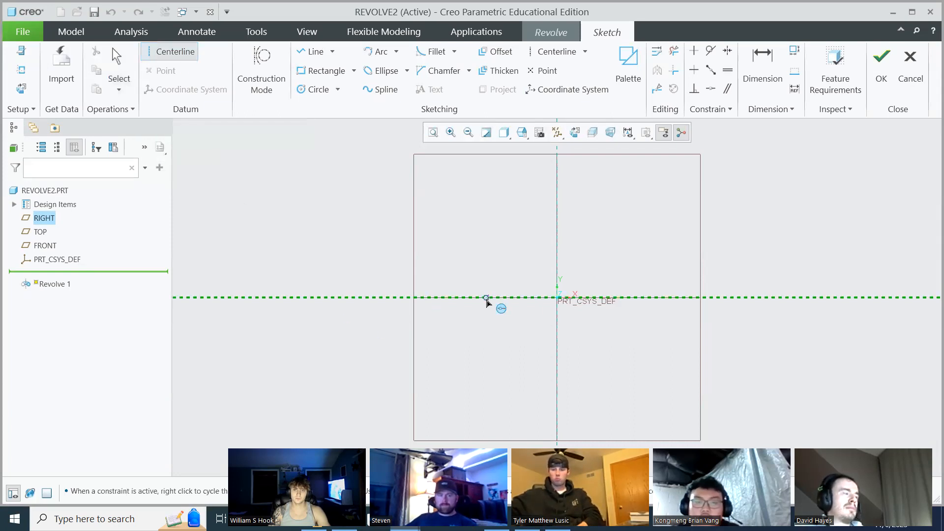
pyautogui.click(486, 298)
pyautogui.click(509, 298)
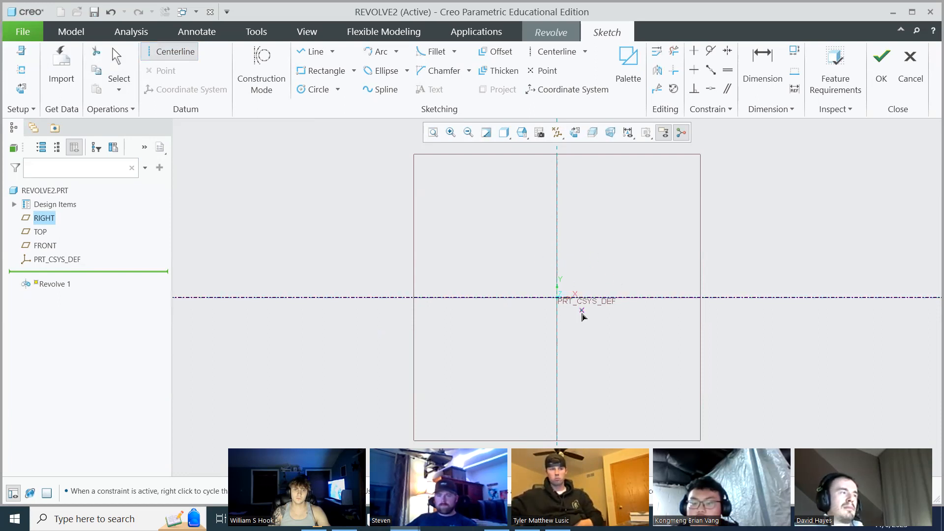
pyautogui.middleClick(583, 265)
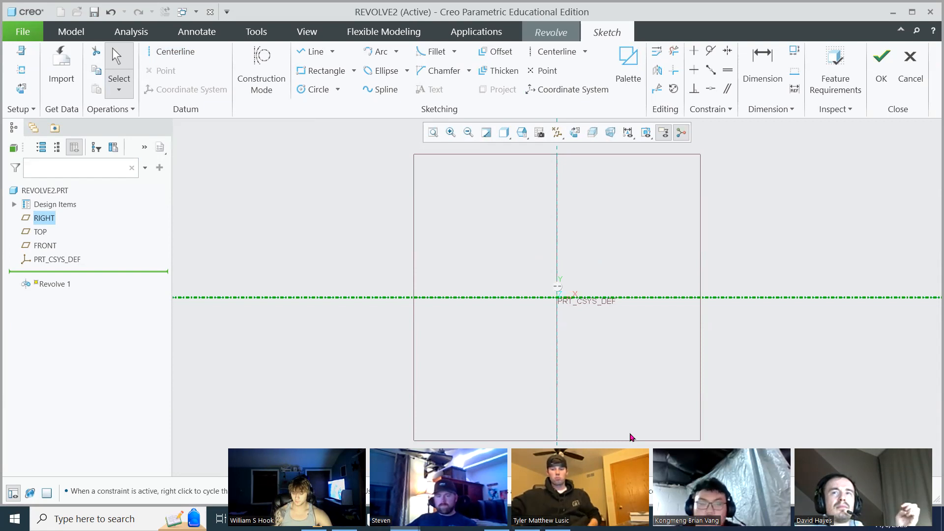
# Examine the revolved feature's dimensioned section in the document camera view, and return to the REVOLVE2 sketch in Creo.
pyautogui.click(496, 518)
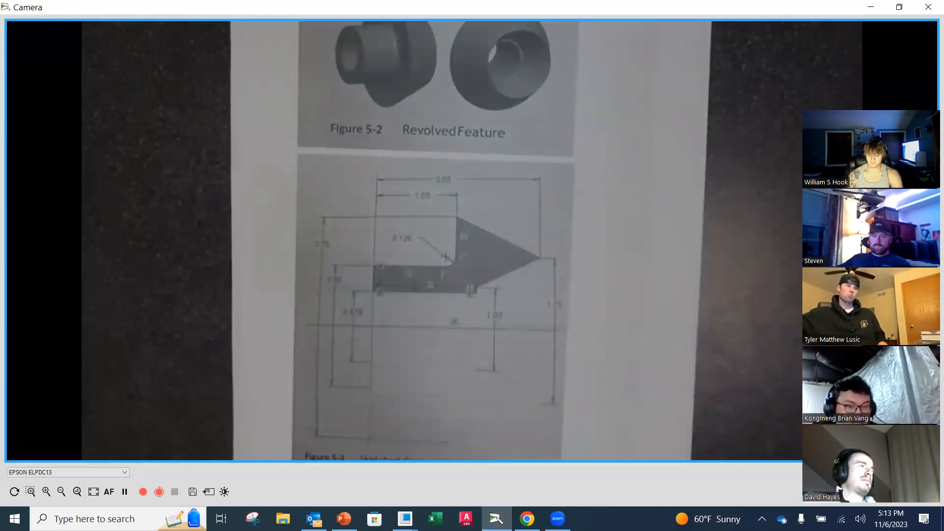
pyautogui.moveTo(406, 519)
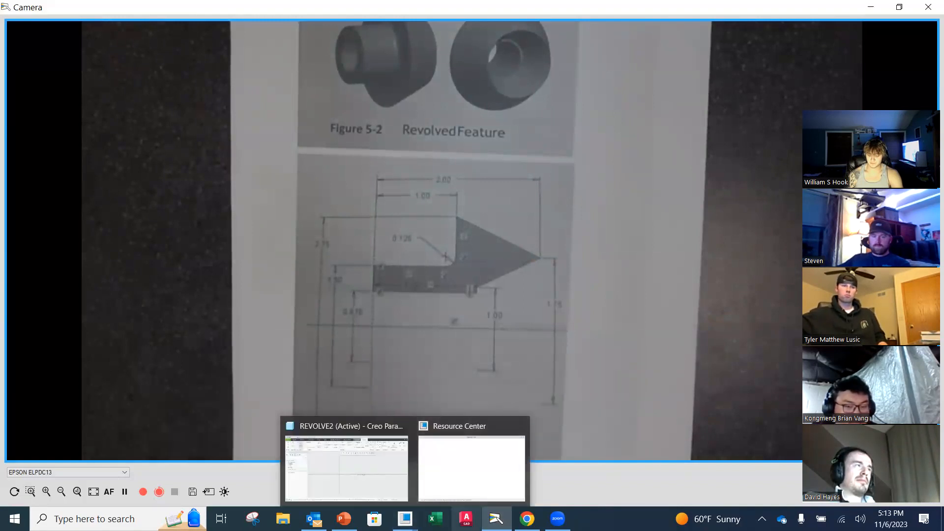
pyautogui.moveTo(528, 519)
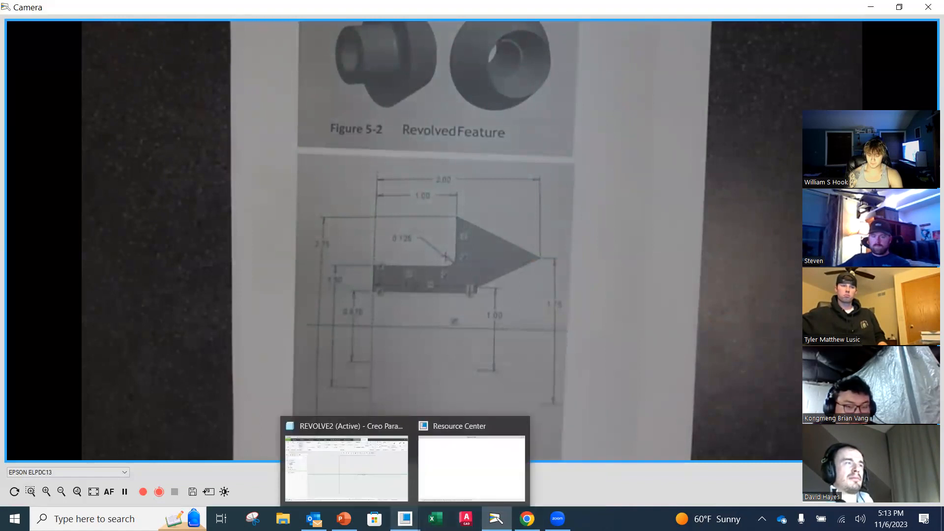
pyautogui.click(405, 519)
pyautogui.click(367, 474)
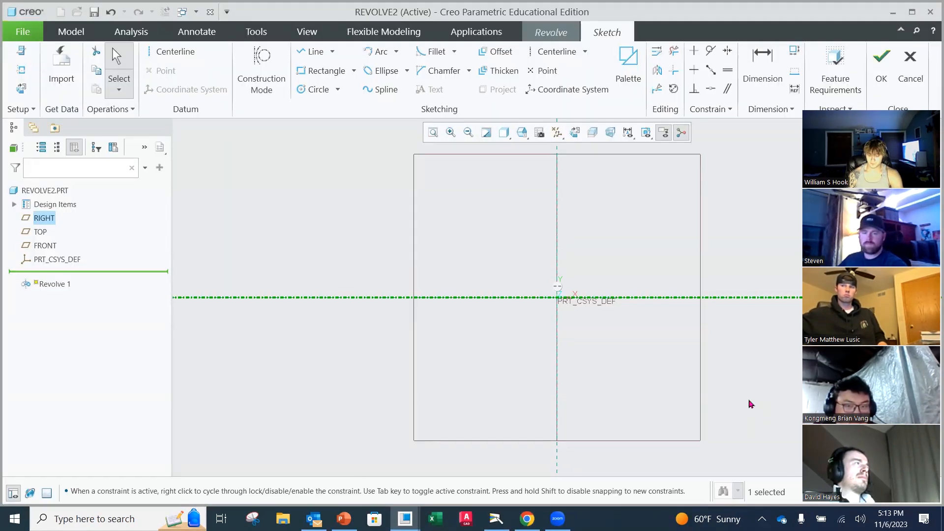
# Sketch a closed seven-line profile above the centerline, starting on the vertical reference, with an upper shaft edge about 153 long and a pointed flange.
pyautogui.moveTo(674, 352)
pyautogui.keyDown('shift'); pyautogui.mouseDown(button='middle')
pyautogui.moveTo(544, 352)
pyautogui.moveTo(506, 370)
pyautogui.mouseUp(button='middle'); pyautogui.keyUp('shift')
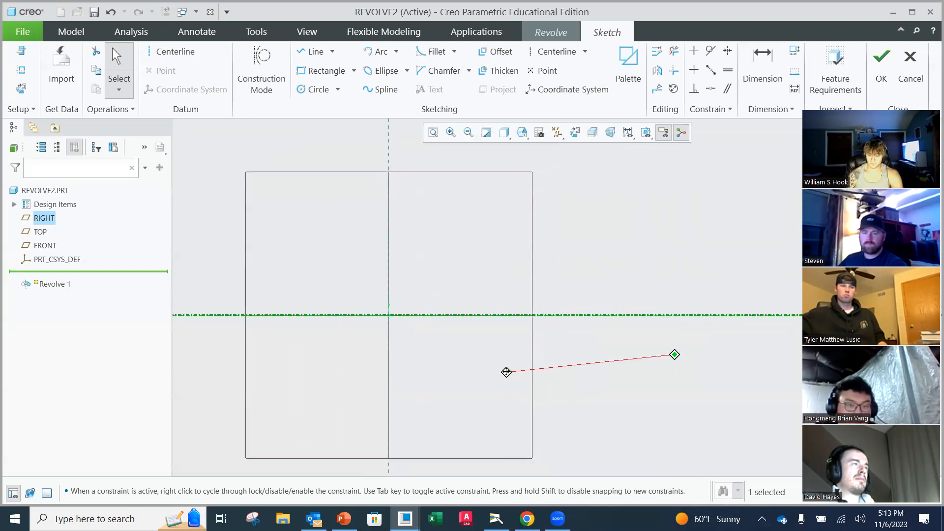
pyautogui.click(310, 51)
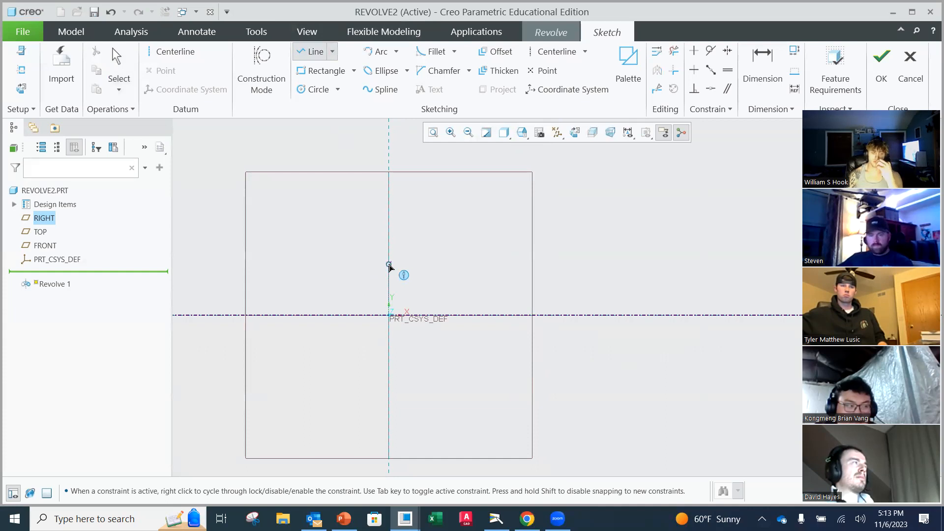
pyautogui.click(389, 264)
pyautogui.click(389, 229)
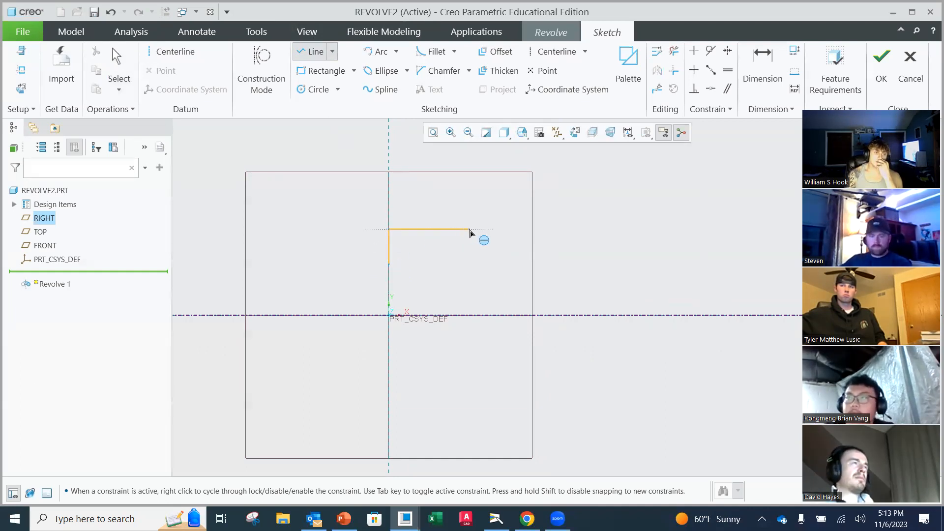
pyautogui.click(475, 230)
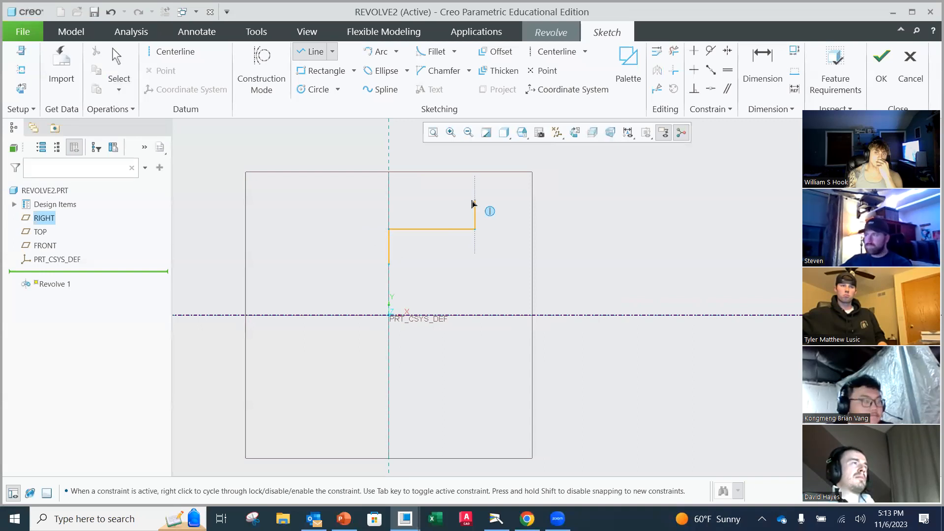
pyautogui.click(476, 187)
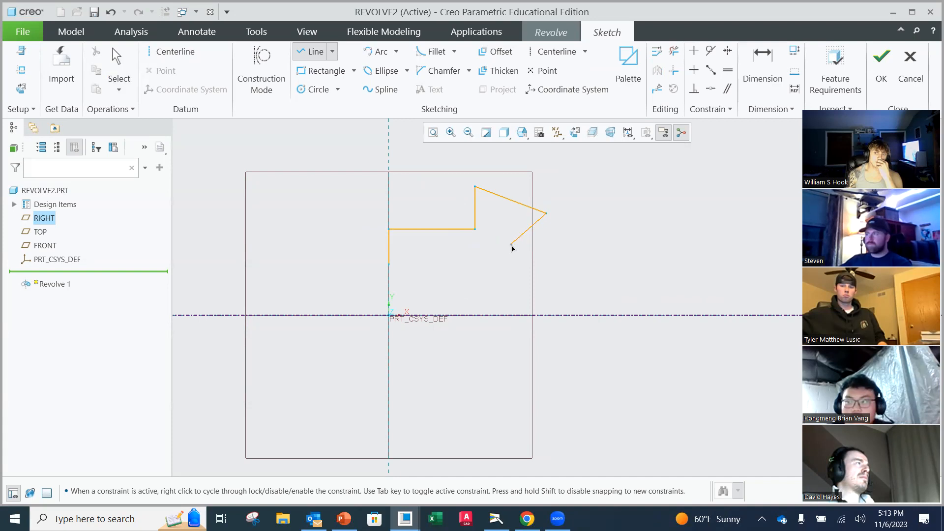
pyautogui.click(508, 243)
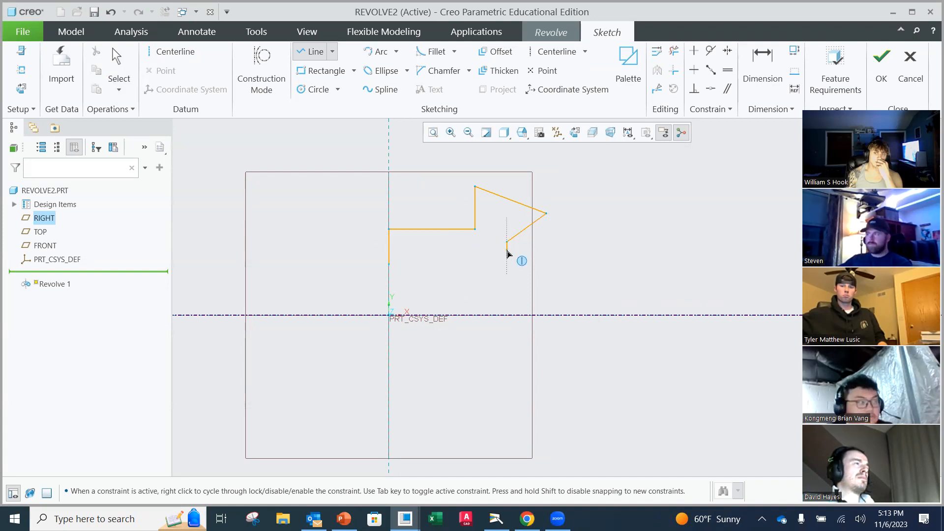
pyautogui.click(507, 266)
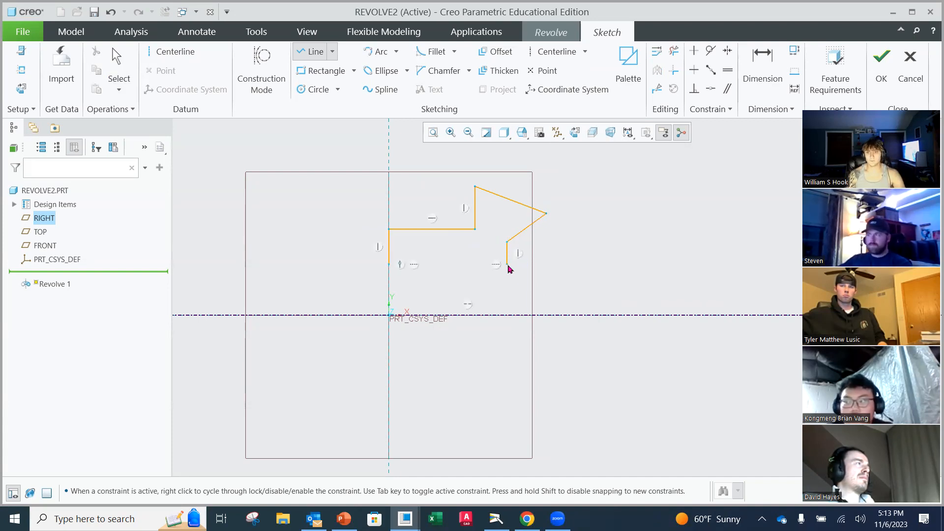
pyautogui.click(394, 264)
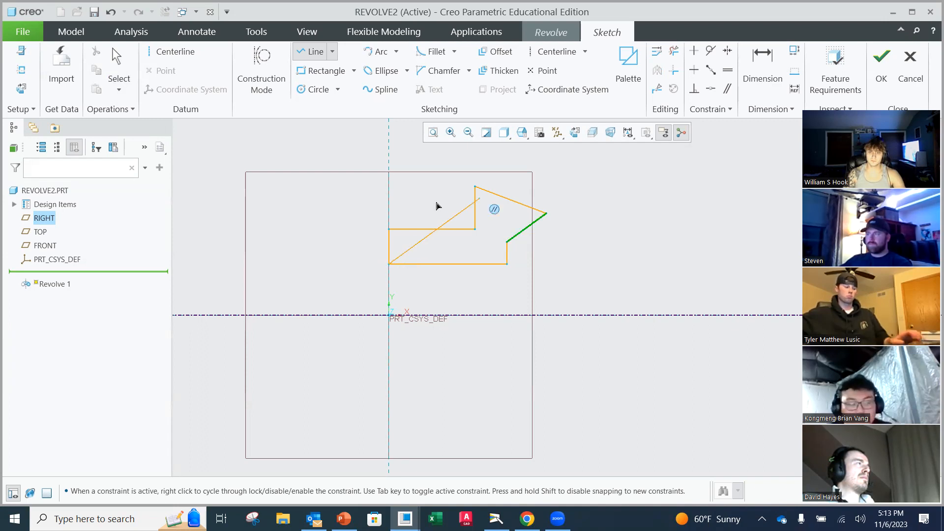
pyautogui.middleClick(412, 248)
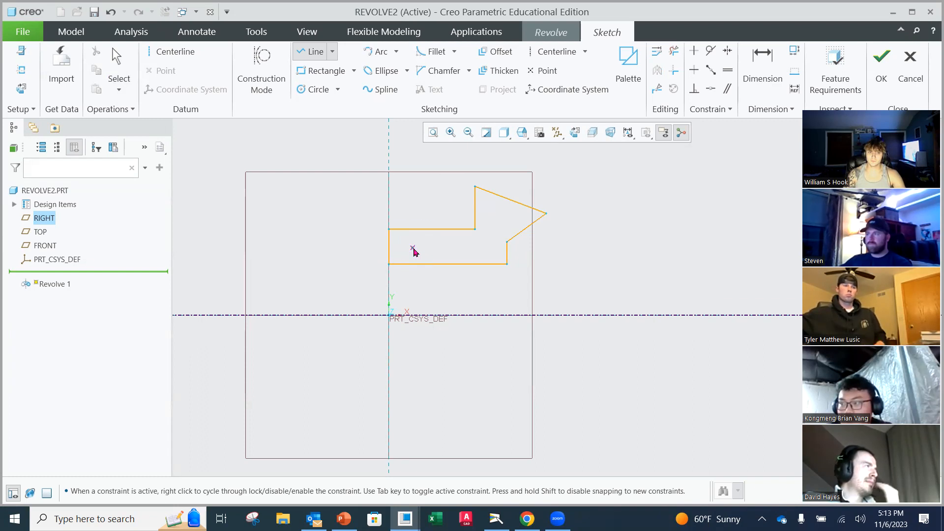
pyautogui.middleClick(412, 249)
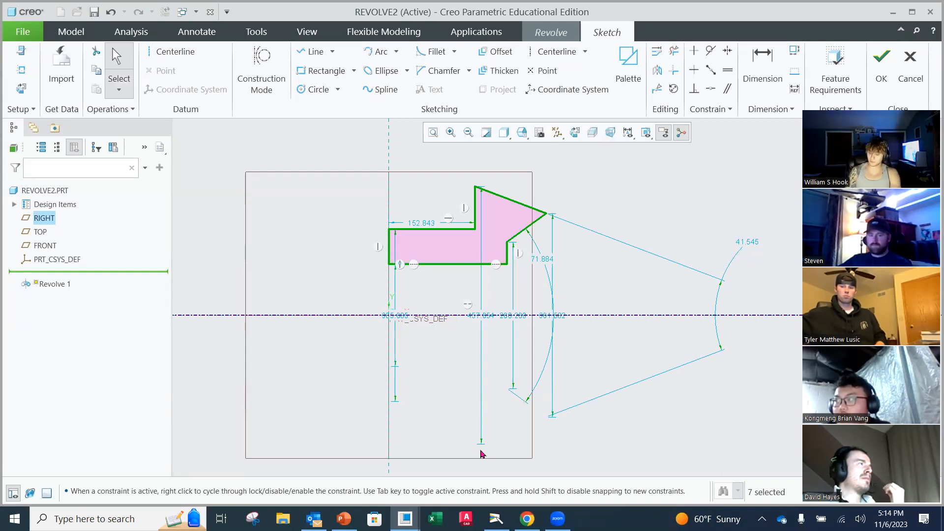
# Move the shaft's outer diameter dimension left of the profile and set it to 1.5.
pyautogui.moveTo(399, 316); pyautogui.dragTo(331, 312)
pyautogui.doubleClick(330, 310)
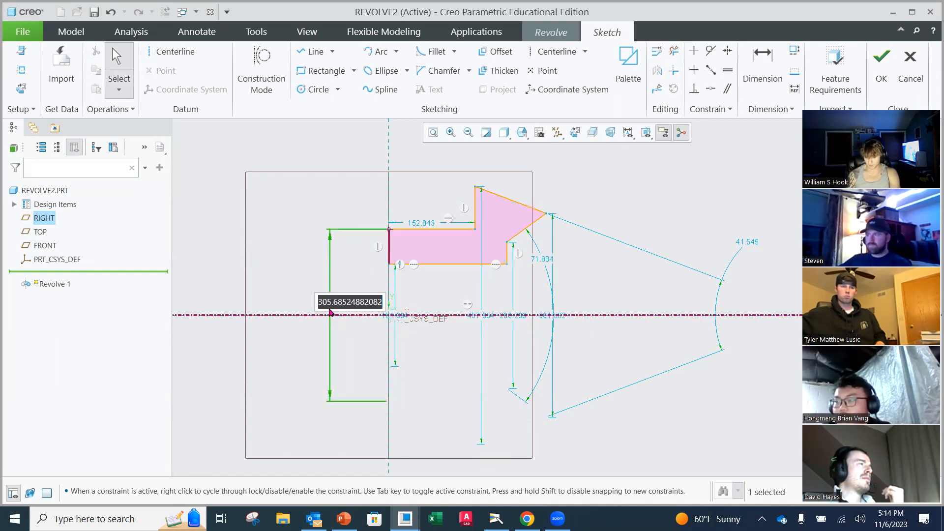
pyautogui.write('1.')
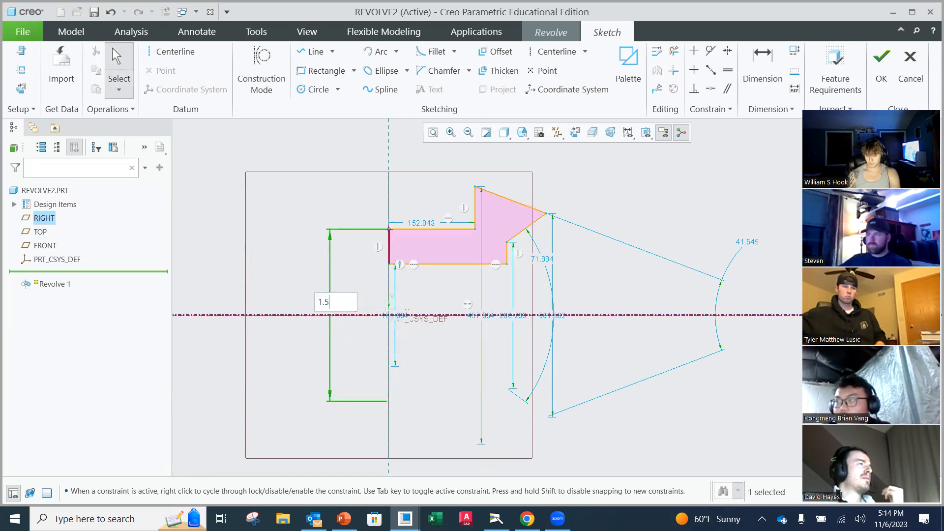
pyautogui.write('5')
pyautogui.press('Return')
# Reposition the bore and inner-step diameter dimensions clear of the profile, setting the bore to .875 and the step to 1.
pyautogui.moveTo(402, 316); pyautogui.dragTo(364, 302)
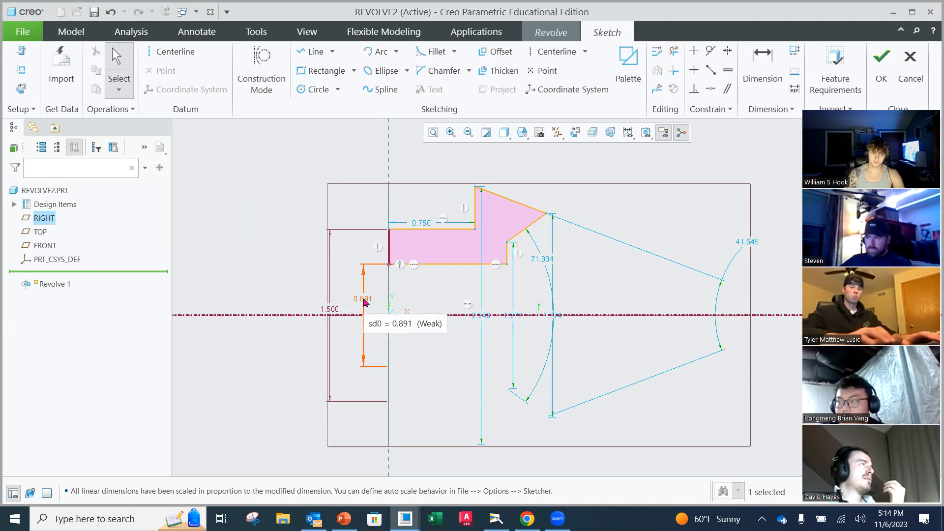
pyautogui.doubleClick(364, 302)
pyautogui.write('.875')
pyautogui.press('Return')
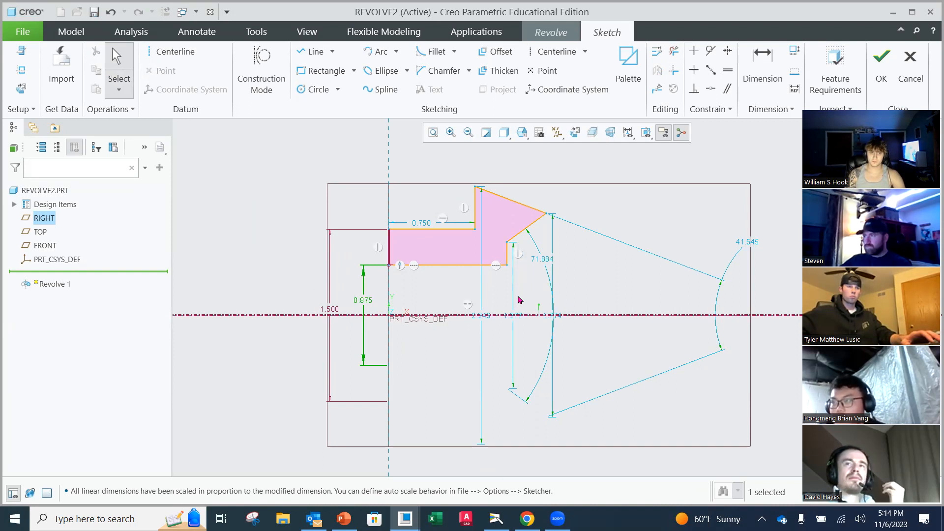
pyautogui.moveTo(516, 319); pyautogui.dragTo(533, 308)
pyautogui.doubleClick(532, 308)
pyautogui.write('1')
pyautogui.press('Return')
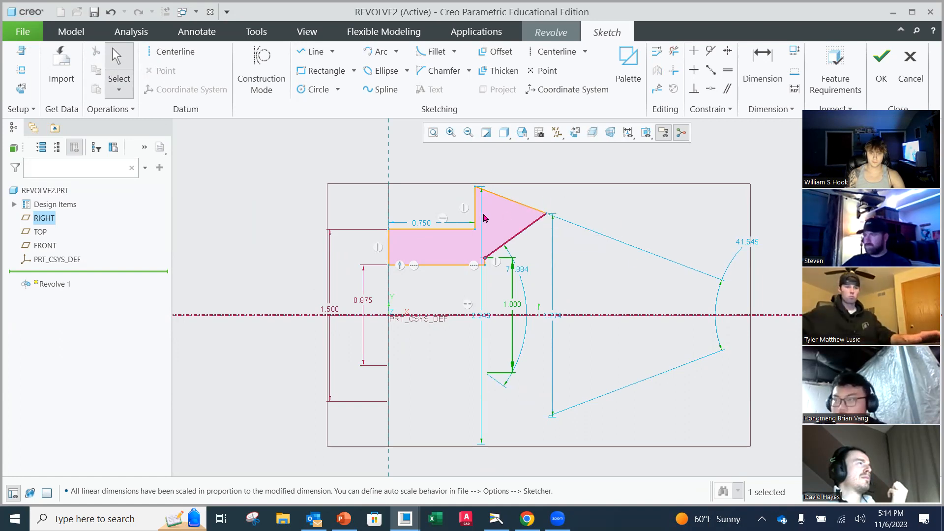
# Dimension the overall length from the shaft's end edge to the flange's tip point as 2, placed above the profile.
pyautogui.click(541, 217)
pyautogui.click(389, 246)
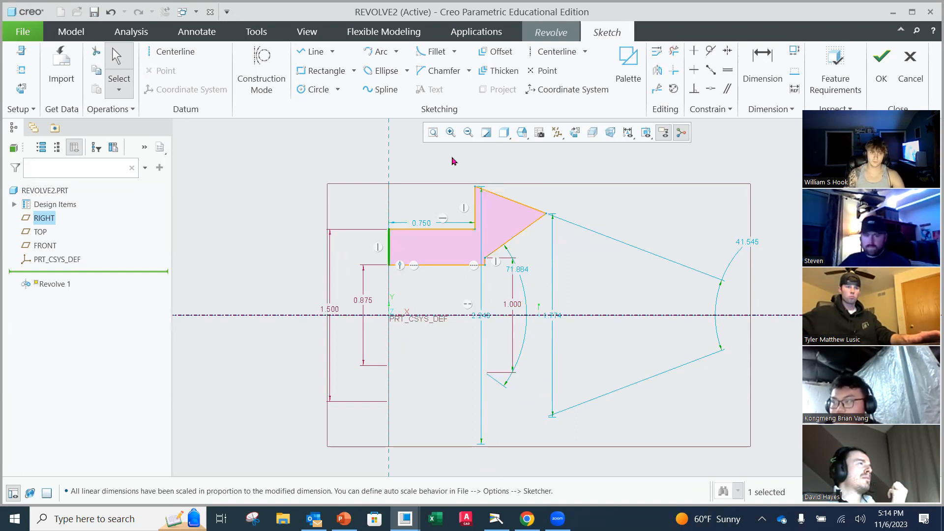
pyautogui.click(545, 216)
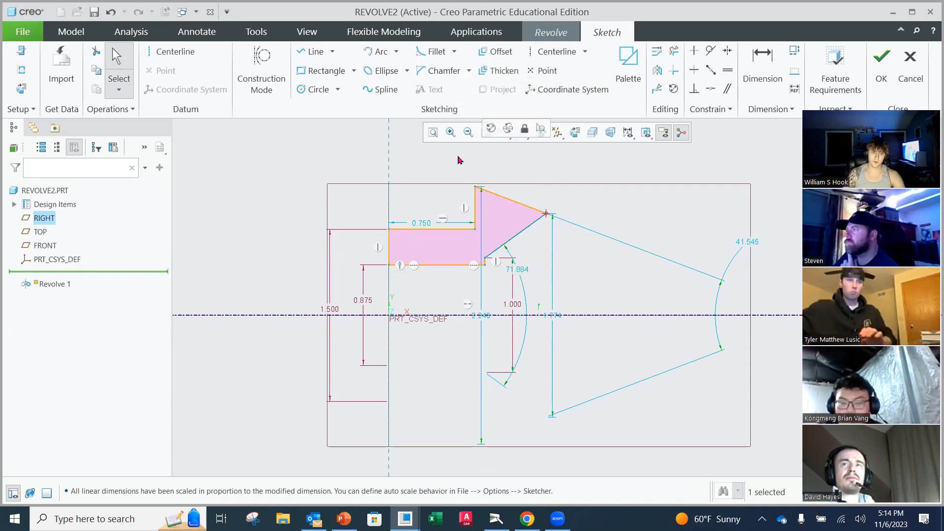
pyautogui.click(744, 73)
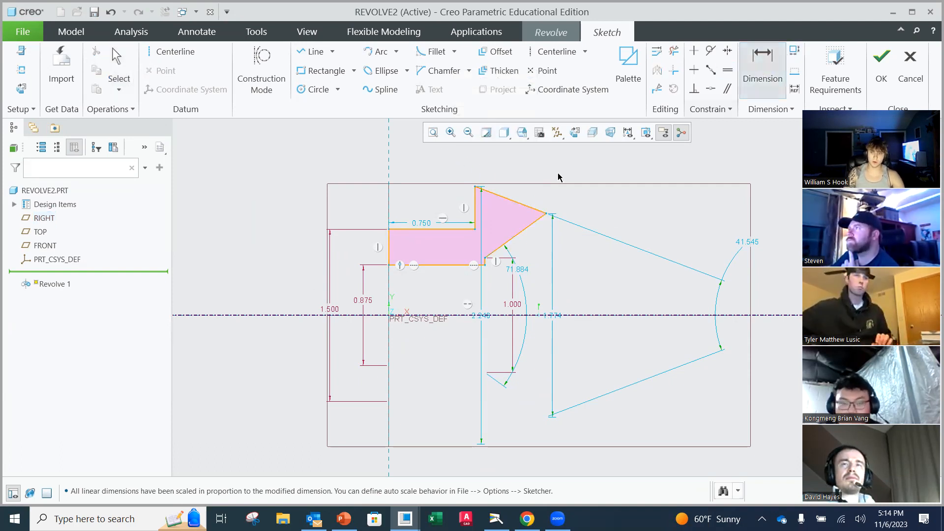
pyautogui.click(391, 249)
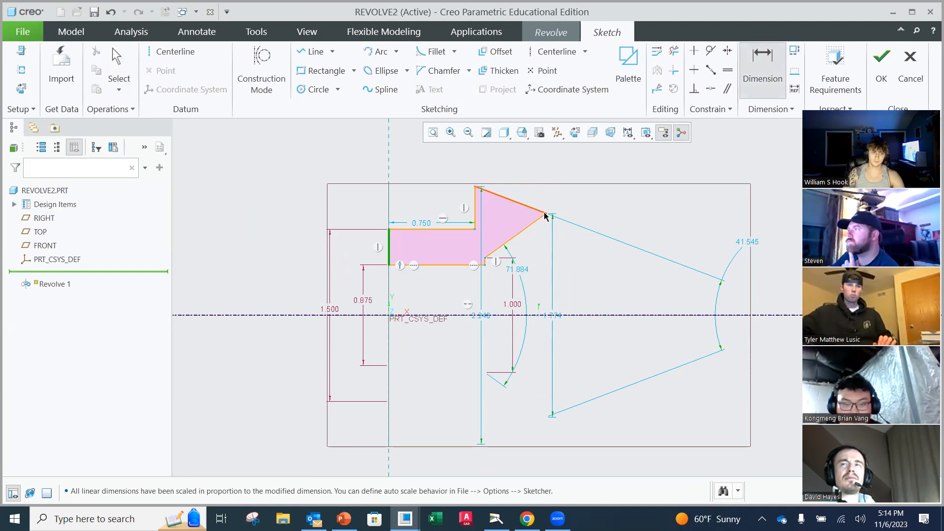
pyautogui.middleClick(454, 157)
pyautogui.write('2')
pyautogui.press('Return')
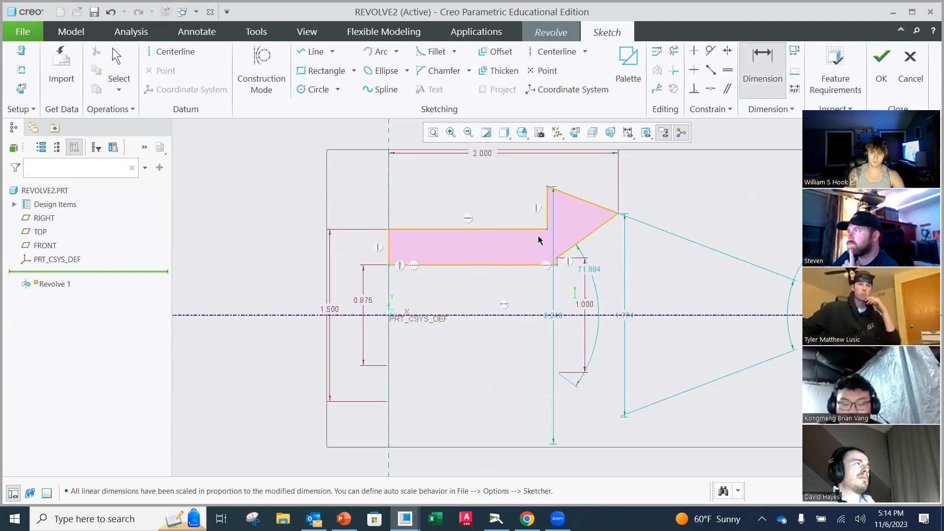
# Dimension the shaft's upper edge length as 1 and the bore's length as 1.25, both from the shaft's end edge.
pyautogui.middleClick(476, 214)
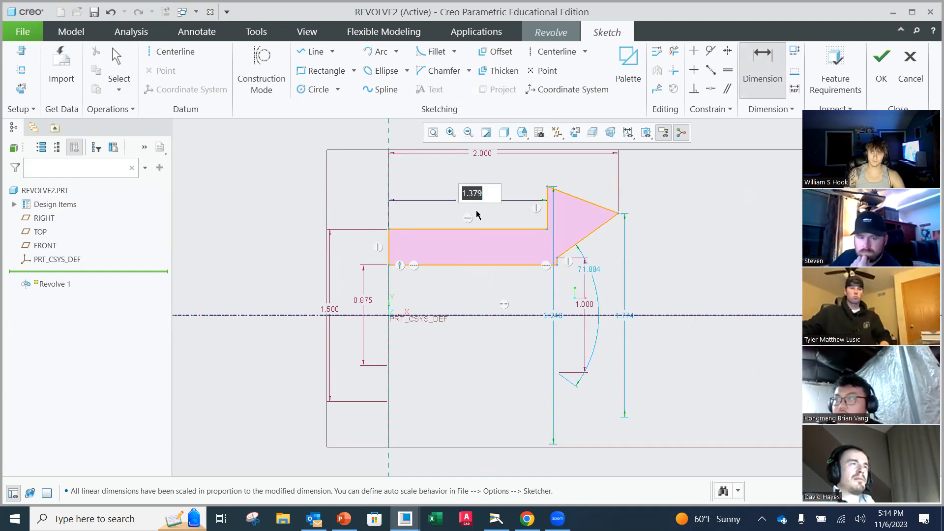
pyautogui.write('1')
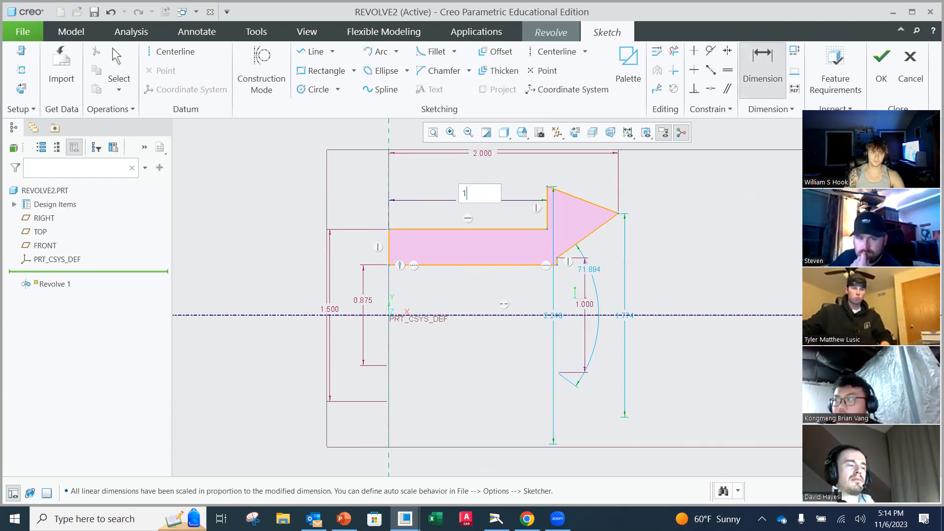
pyautogui.press('Return')
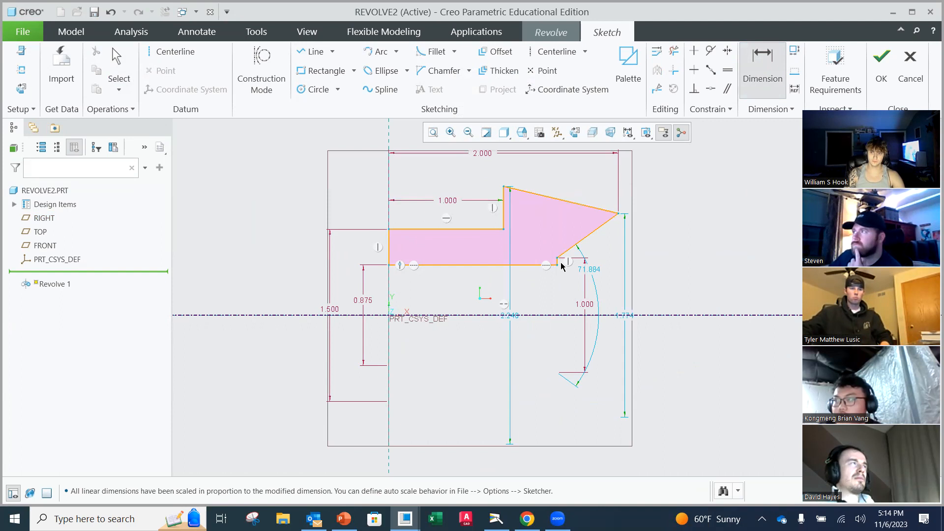
pyautogui.click(534, 266)
pyautogui.middleClick(466, 288)
pyautogui.write('1.25')
pyautogui.press('Return')
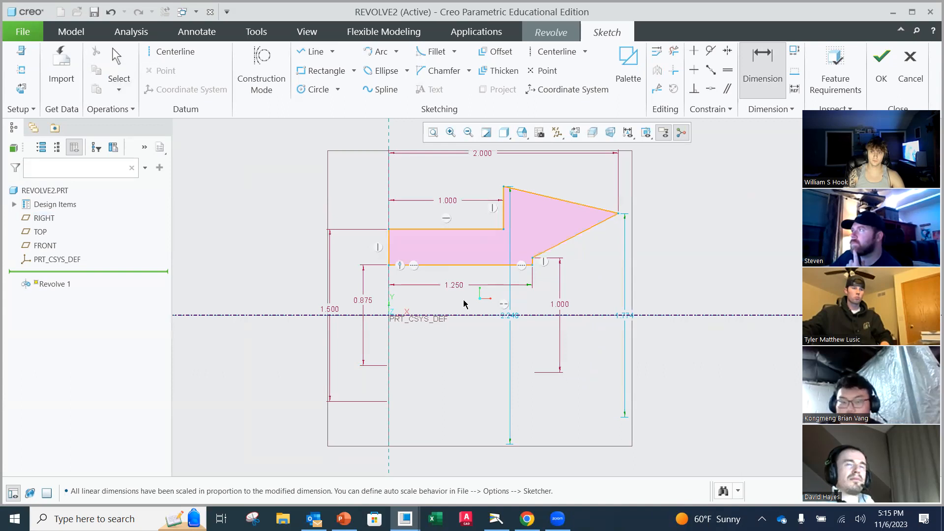
# Move the flange tip's diameter dimension outside the profile, set it to 1.75, and check the section against the feature requirements.
pyautogui.click(626, 316)
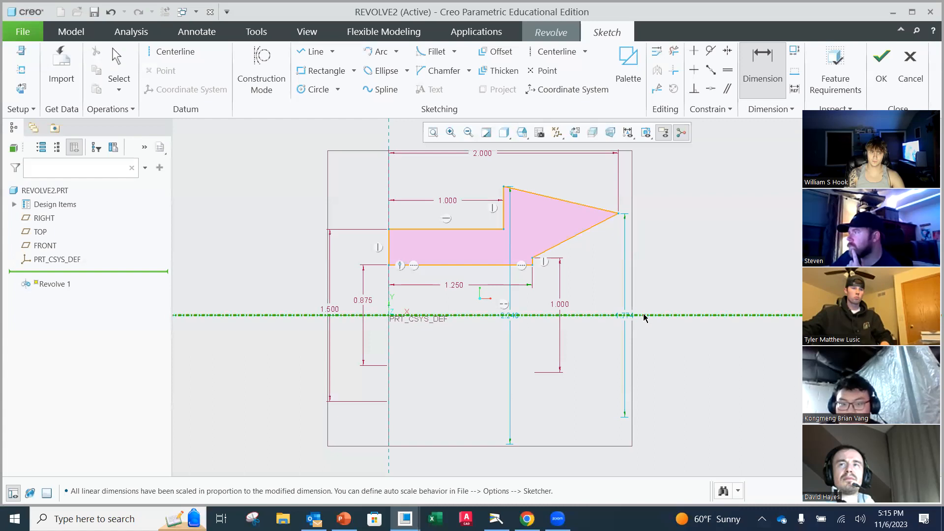
pyautogui.middleClick(627, 316)
pyautogui.moveTo(628, 317); pyautogui.dragTo(666, 297)
pyautogui.doubleClick(665, 295)
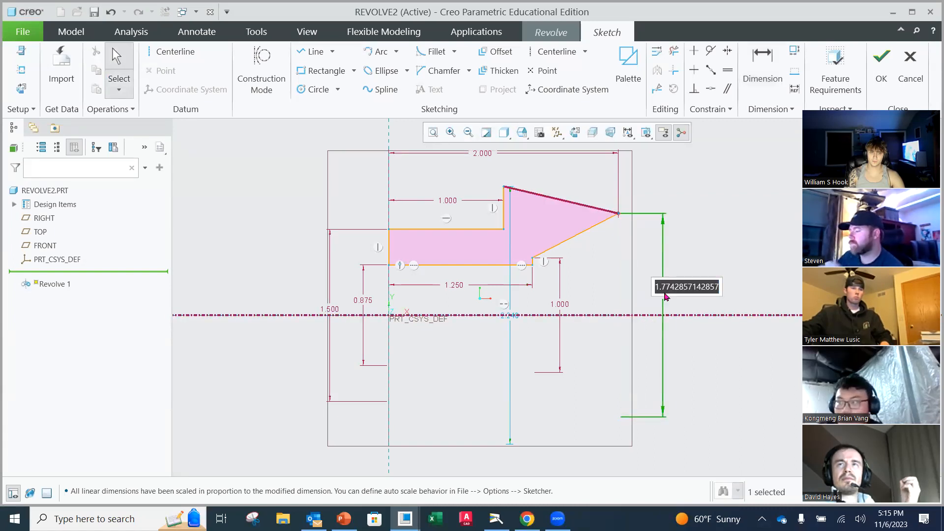
pyautogui.write('1.75')
pyautogui.press('Return')
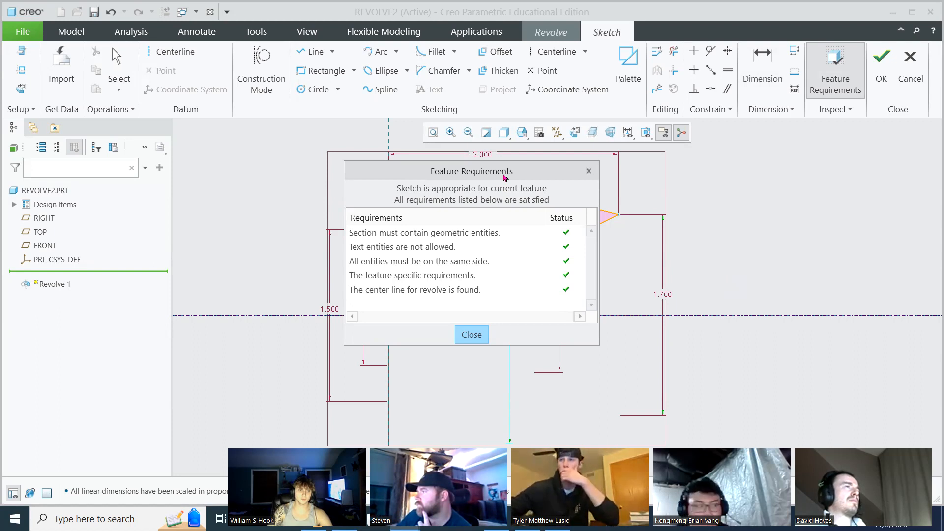
pyautogui.moveTo(504, 175); pyautogui.dragTo(834, 161)
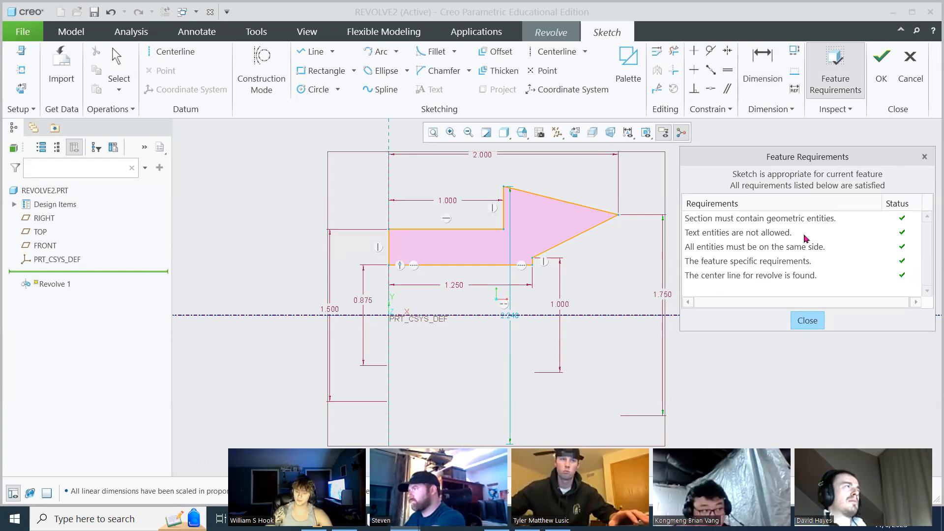
pyautogui.click(808, 321)
# Move the flange's largest diameter dimension to the shaft side of the profile and set it to 2.75.
pyautogui.click(511, 319)
pyautogui.moveTo(511, 317)
pyautogui.mouseDown()
pyautogui.moveTo(263, 255)
pyautogui.moveTo(272, 261)
pyautogui.mouseUp()
pyautogui.doubleClick(272, 260)
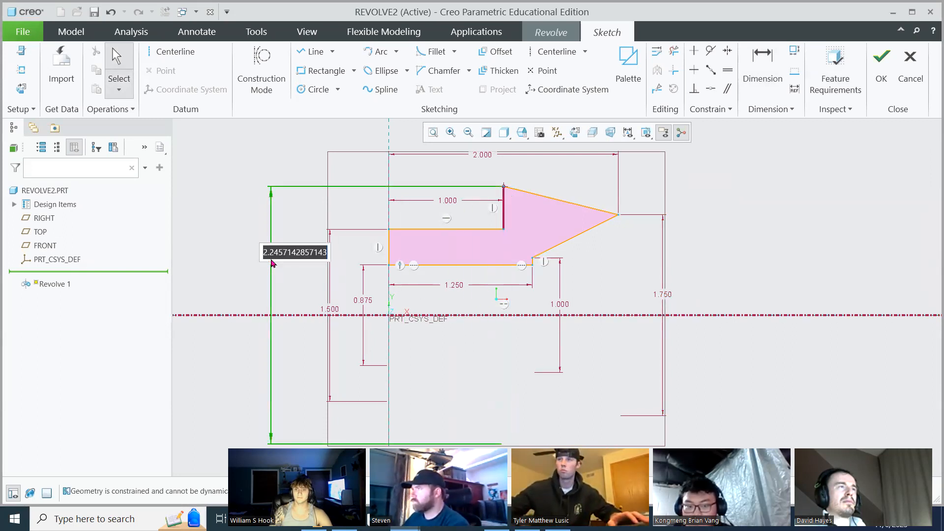
pyautogui.write('2.75')
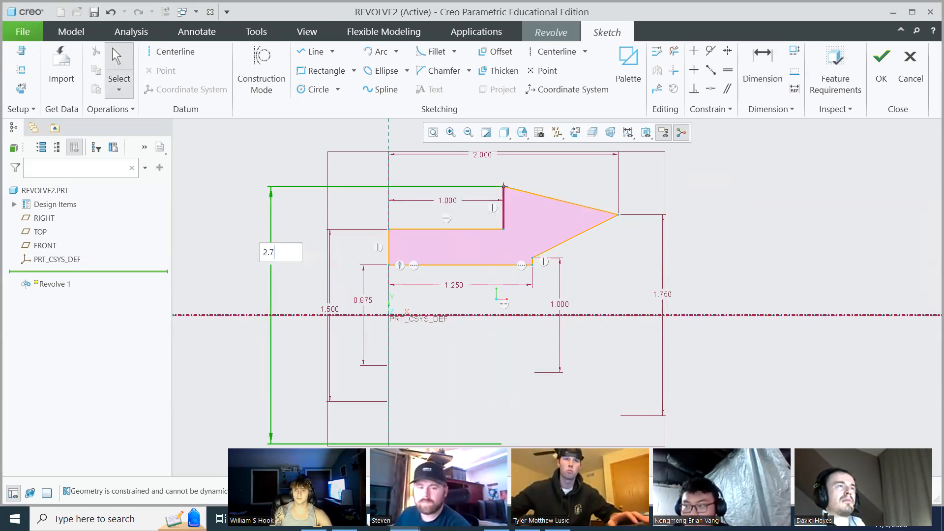
pyautogui.press('Return')
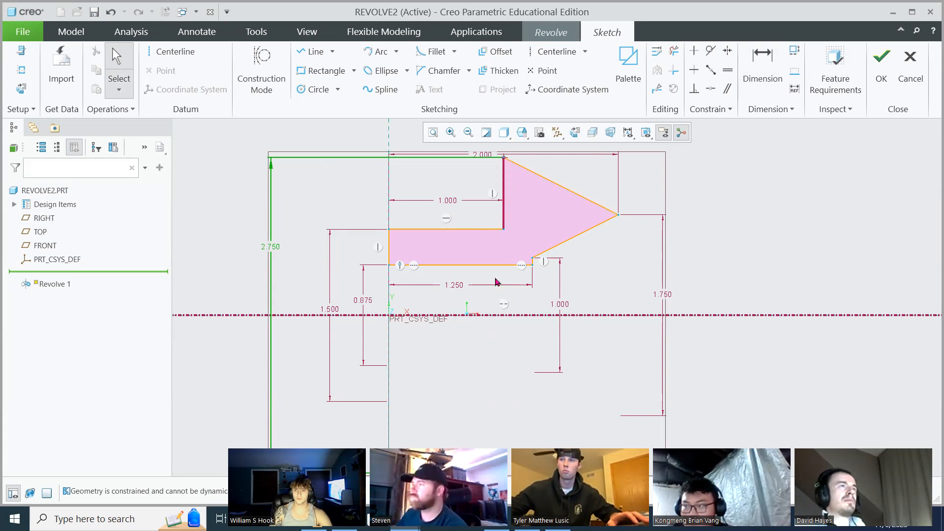
pyautogui.scroll(1, 582, 229)
pyautogui.click(506, 169)
pyautogui.moveTo(506, 169); pyautogui.dragTo(504, 156)
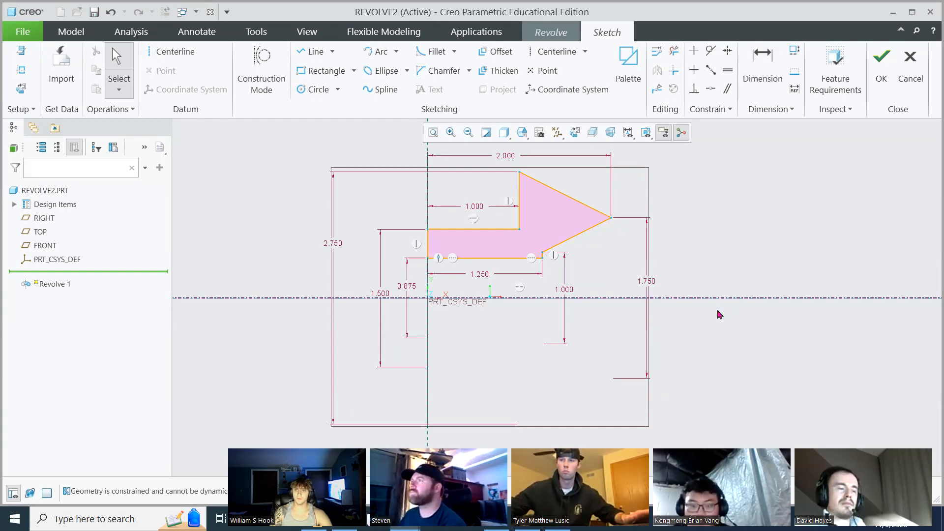
# Check the finished section against the feature requirements and accept the sketch.
pyautogui.click(835, 74)
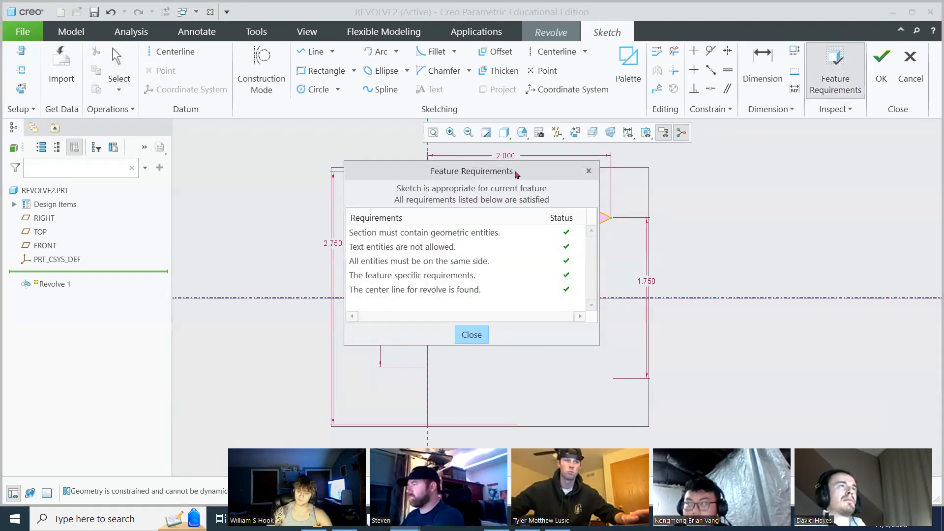
pyautogui.moveTo(517, 175); pyautogui.dragTo(833, 163)
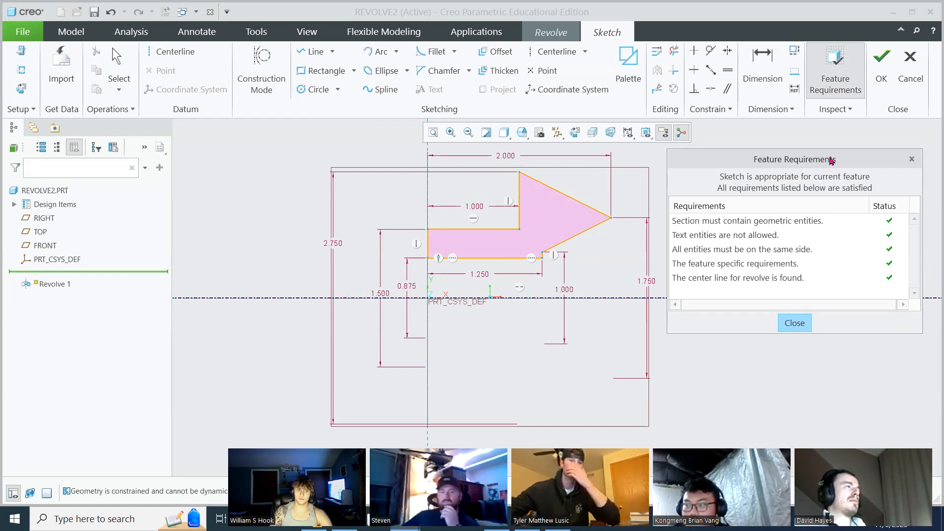
pyautogui.click(800, 322)
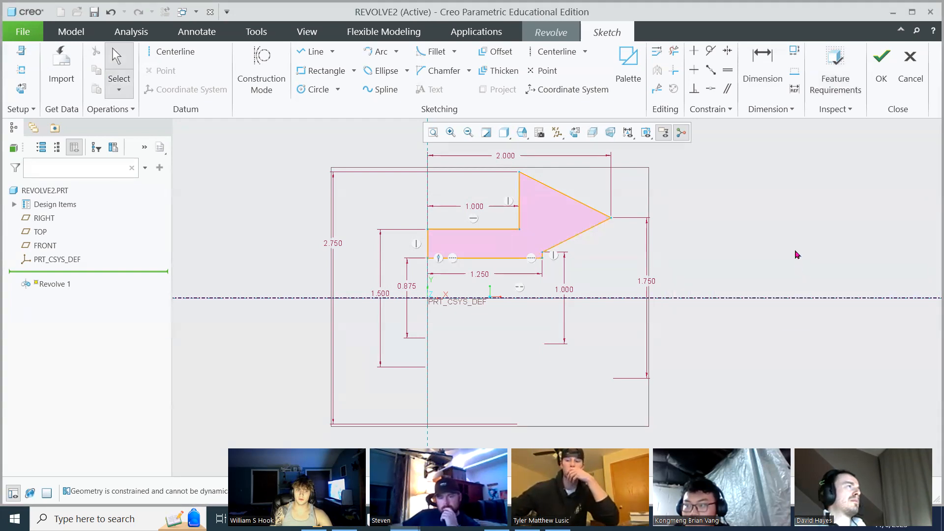
pyautogui.click(880, 93)
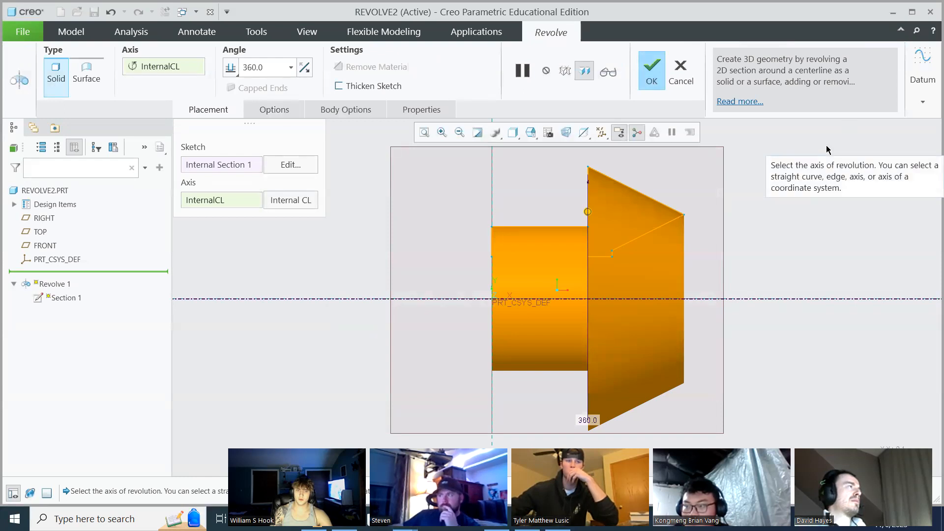
# Preview the revolve as a half section at 180 degrees, and restore the angle to 360 degrees.
pyautogui.moveTo(765, 205); pyautogui.dragTo(712, 217, button='middle')
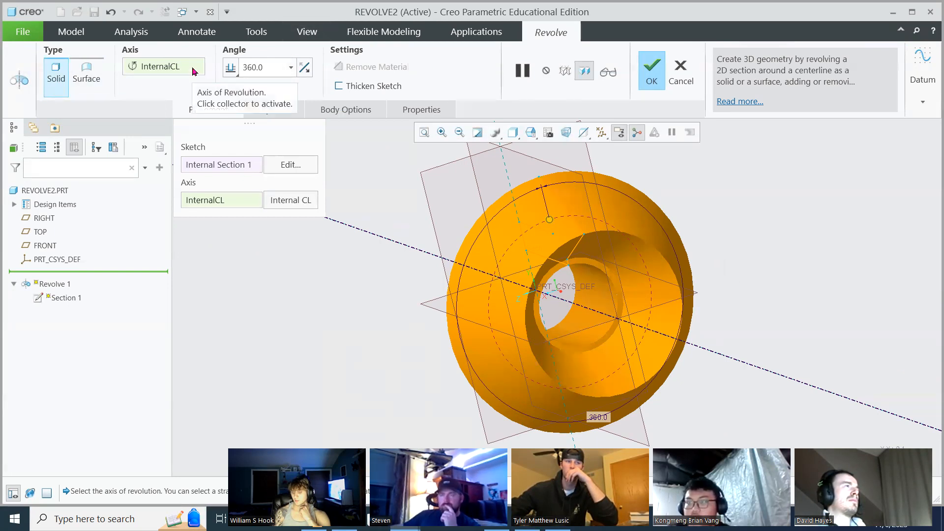
pyautogui.click(278, 64)
pyautogui.write('180')
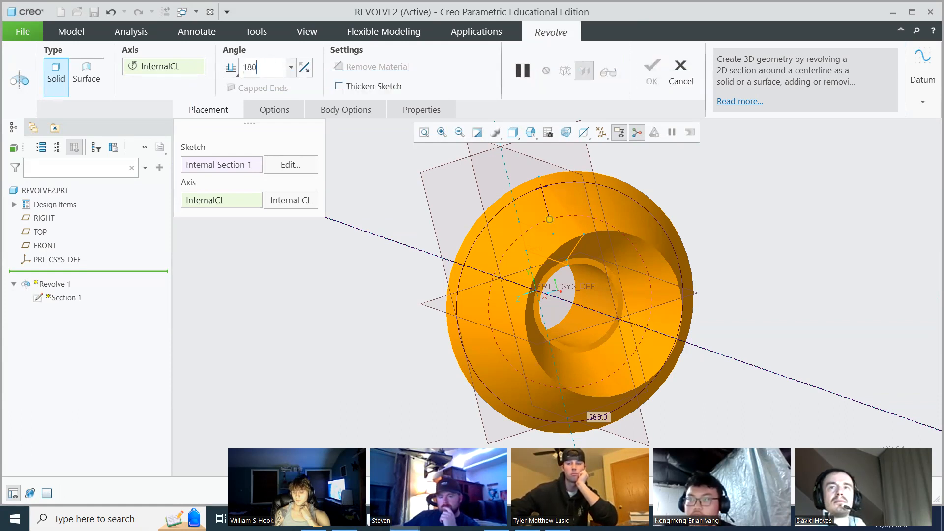
pyautogui.press('Return')
pyautogui.moveTo(579, 300)
pyautogui.mouseDown(button='middle')
pyautogui.moveTo(499, 294)
pyautogui.moveTo(585, 347)
pyautogui.moveTo(620, 323)
pyautogui.moveTo(554, 289)
pyautogui.moveTo(491, 337)
pyautogui.mouseUp(button='middle')
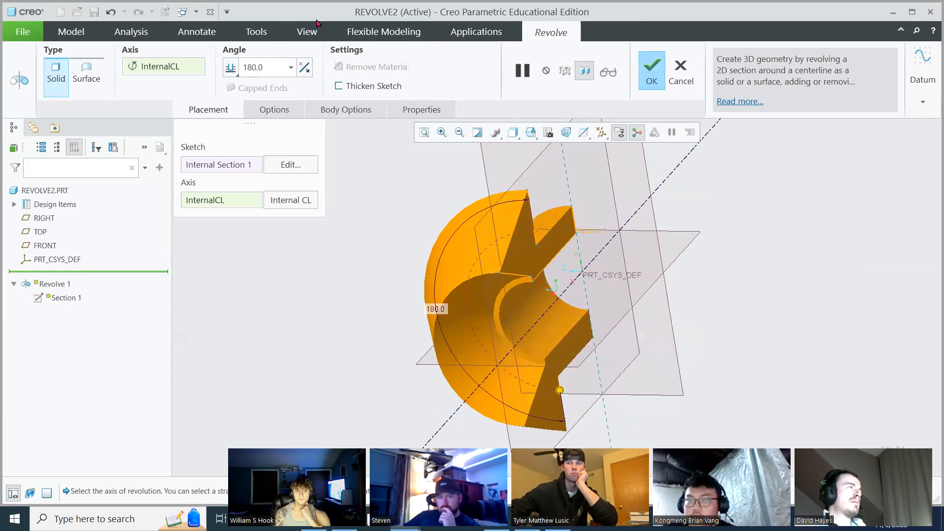
pyautogui.write('360')
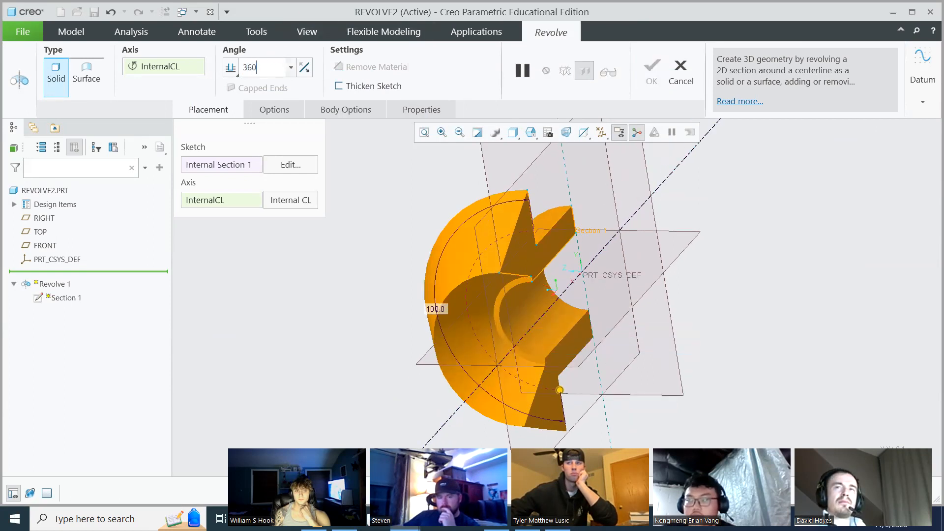
pyautogui.press('Return')
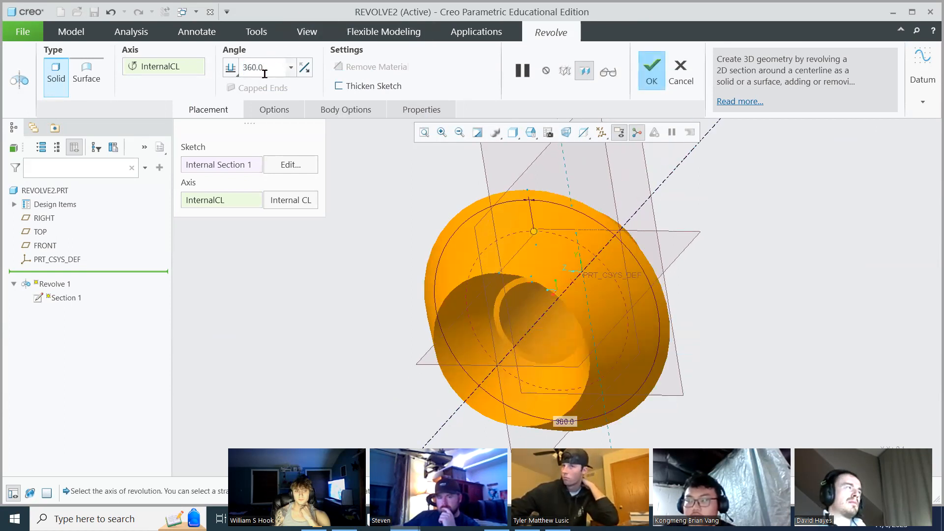
# Complete the solid revolve around the internal centerline and inspect the part from both ends.
pyautogui.moveTo(405, 192); pyautogui.dragTo(499, 153, button='middle')
pyautogui.click(651, 79)
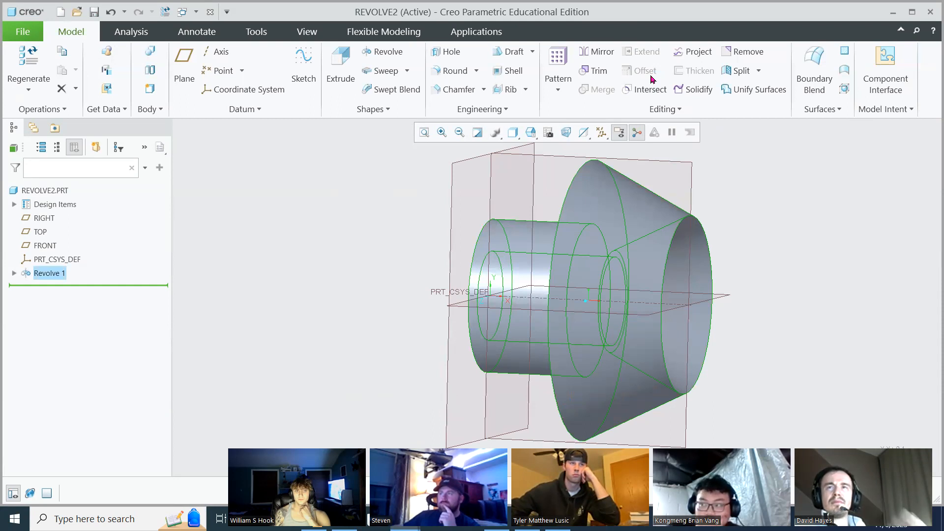
pyautogui.moveTo(698, 268); pyautogui.dragTo(651, 270, button='middle')
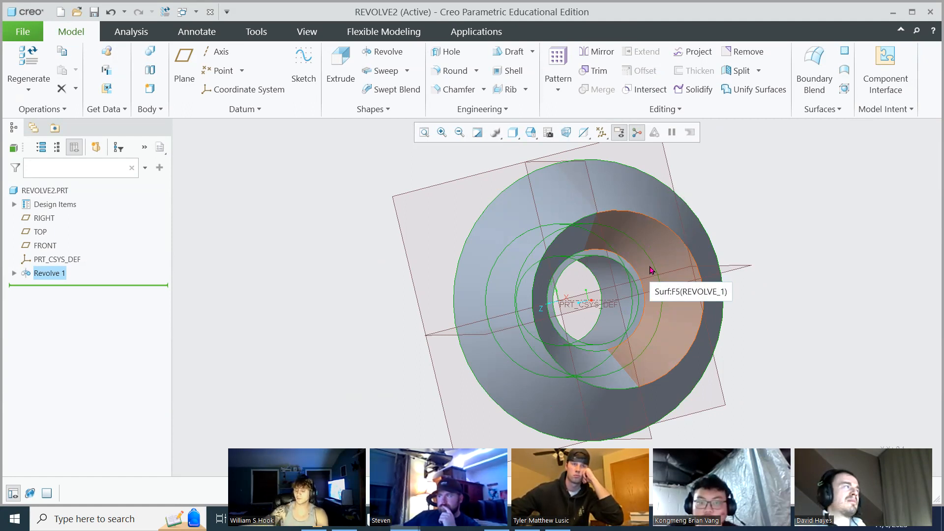
pyautogui.moveTo(650, 270)
pyautogui.mouseDown(button='middle')
pyautogui.moveTo(699, 253)
pyautogui.moveTo(689, 251)
pyautogui.moveTo(699, 259)
pyautogui.mouseUp(button='middle')
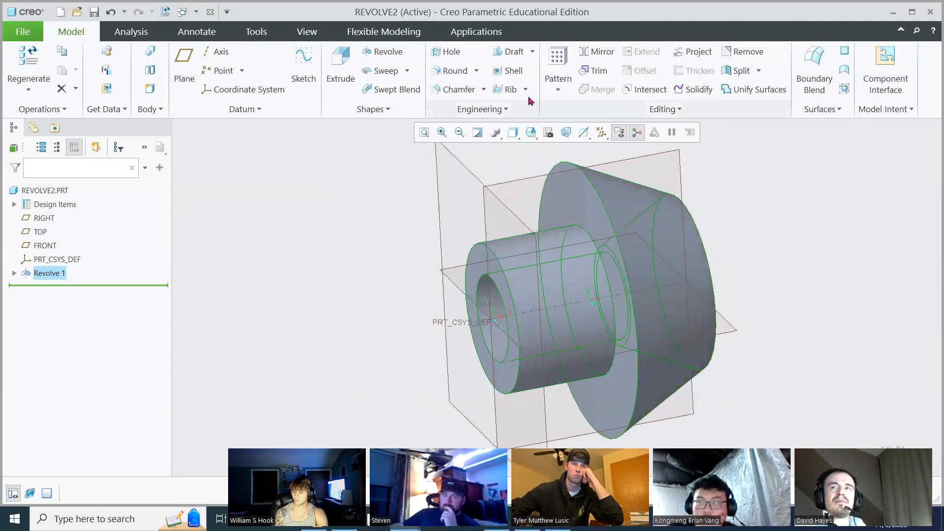
# Round the edge where the shaft meets the flange with a 0.125 radius and inspect the part from both ends.
pyautogui.click(448, 72)
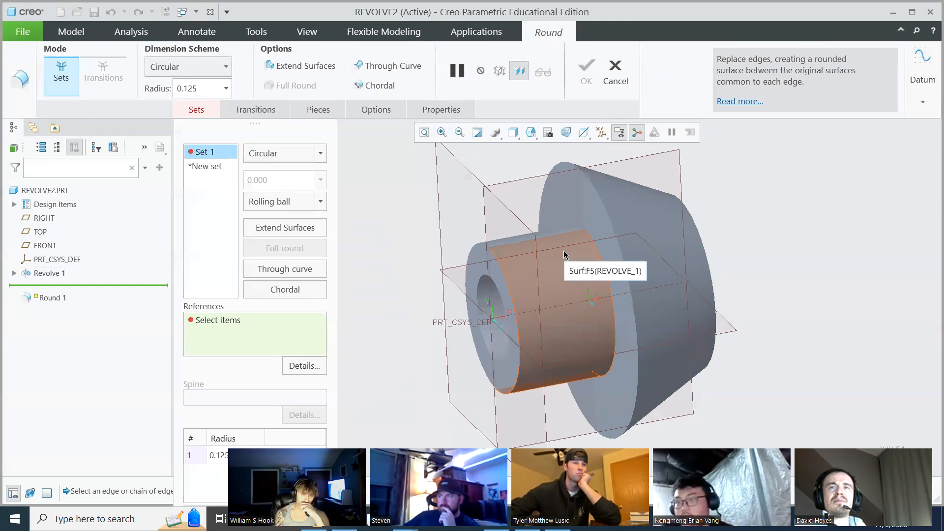
pyautogui.click(602, 259)
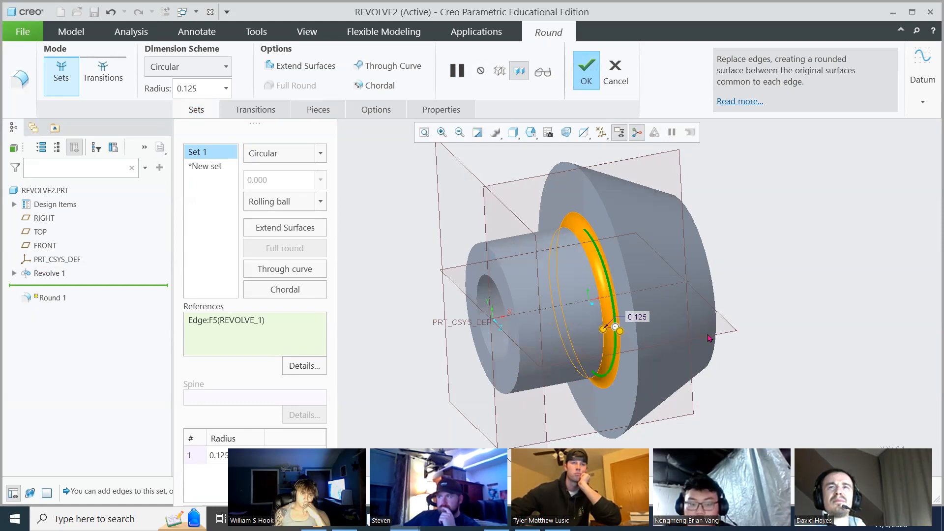
pyautogui.doubleClick(237, 457)
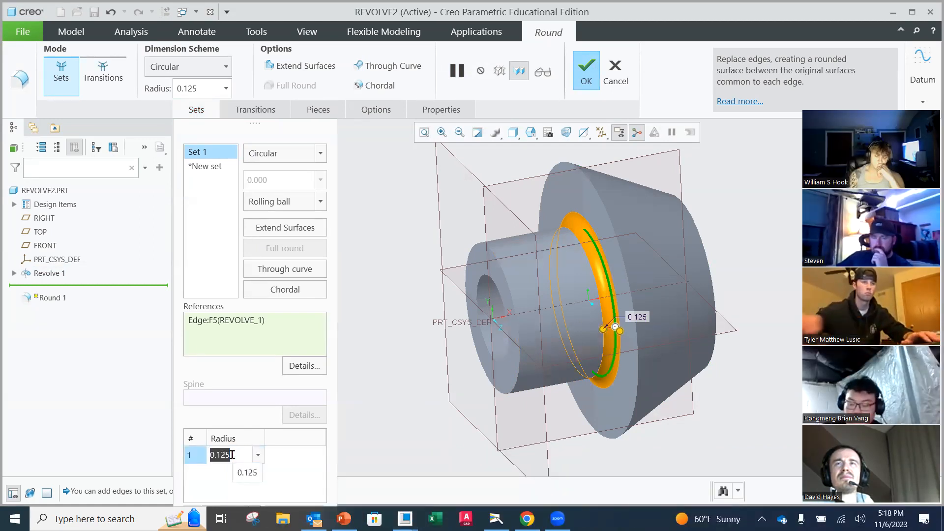
pyautogui.write('.125')
pyautogui.press('Return')
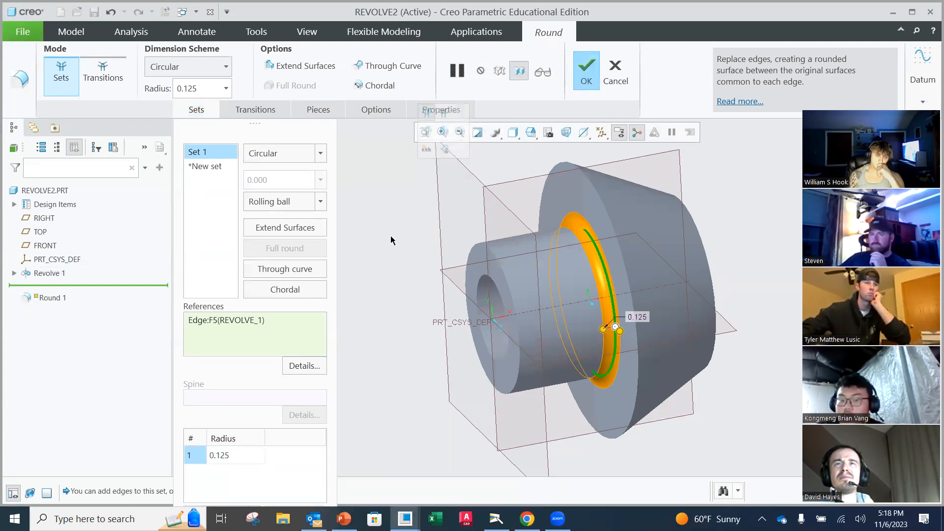
pyautogui.moveTo(566, 267)
pyautogui.mouseDown(button='middle')
pyautogui.moveTo(557, 258)
pyautogui.moveTo(600, 263)
pyautogui.moveTo(606, 286)
pyautogui.moveTo(582, 270)
pyautogui.mouseUp(button='middle')
pyautogui.click(587, 78)
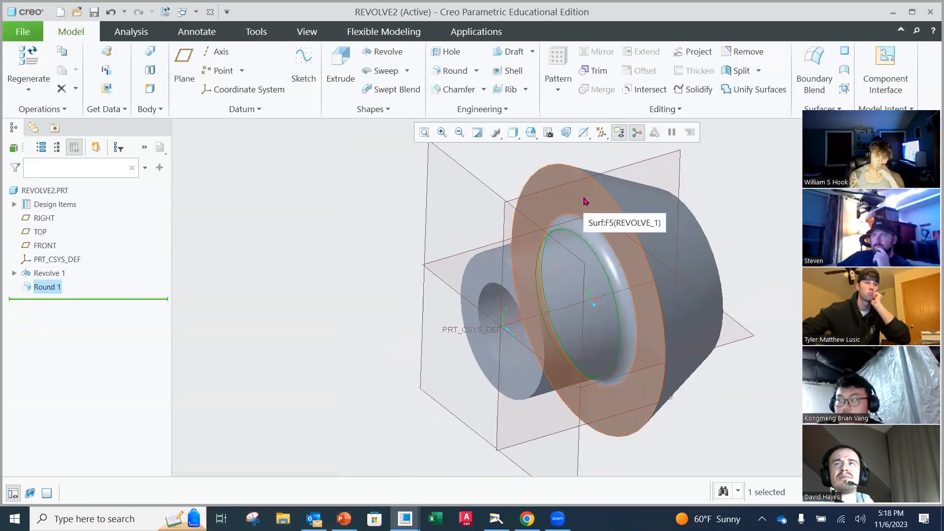
pyautogui.click(352, 217)
pyautogui.moveTo(382, 244); pyautogui.dragTo(369, 222, button='middle')
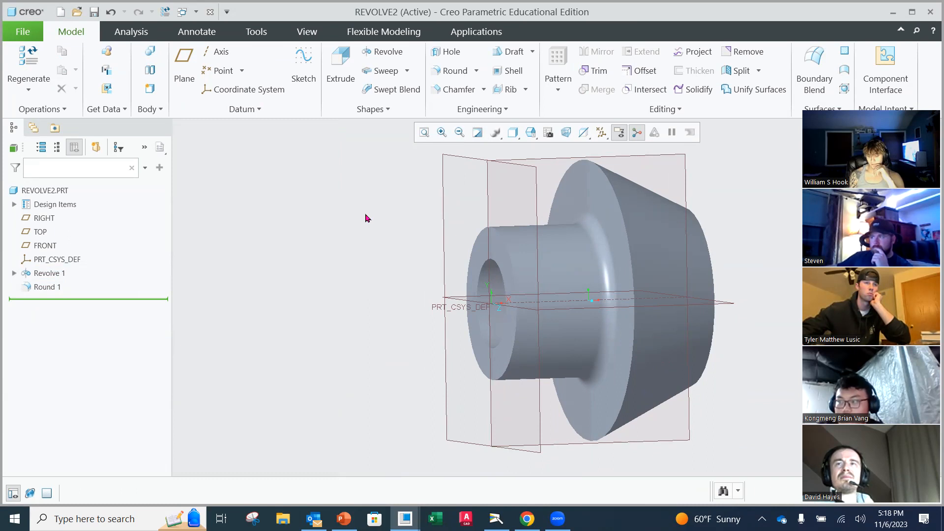
pyautogui.moveTo(468, 237); pyautogui.dragTo(443, 263, button='middle')
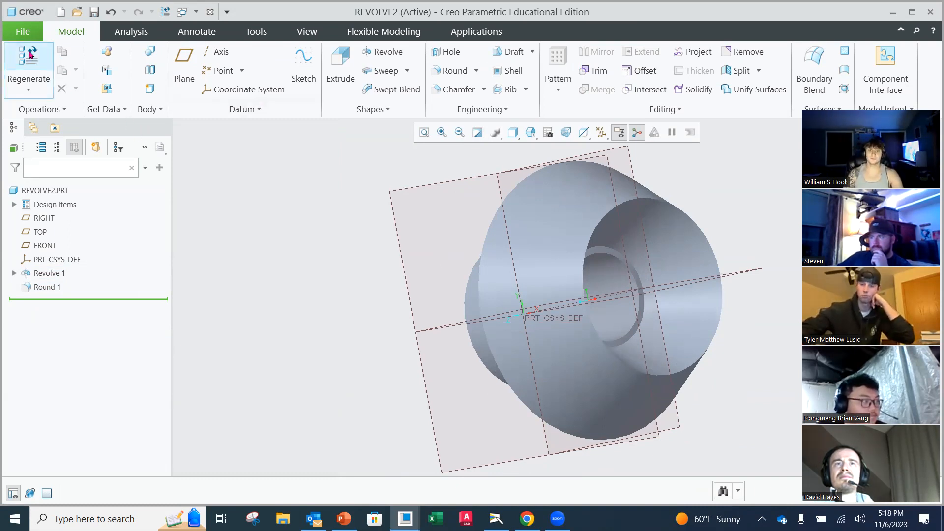
# Switch to the Camera window to view the Figure 5-11 Four-Hole Hub drawing, and return to the Creo model.
pyautogui.click(496, 519)
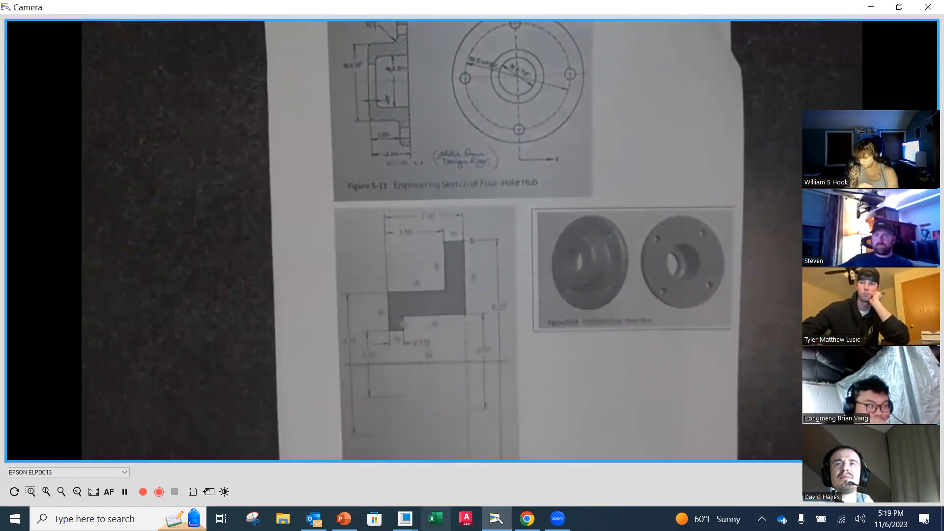
pyautogui.click(405, 519)
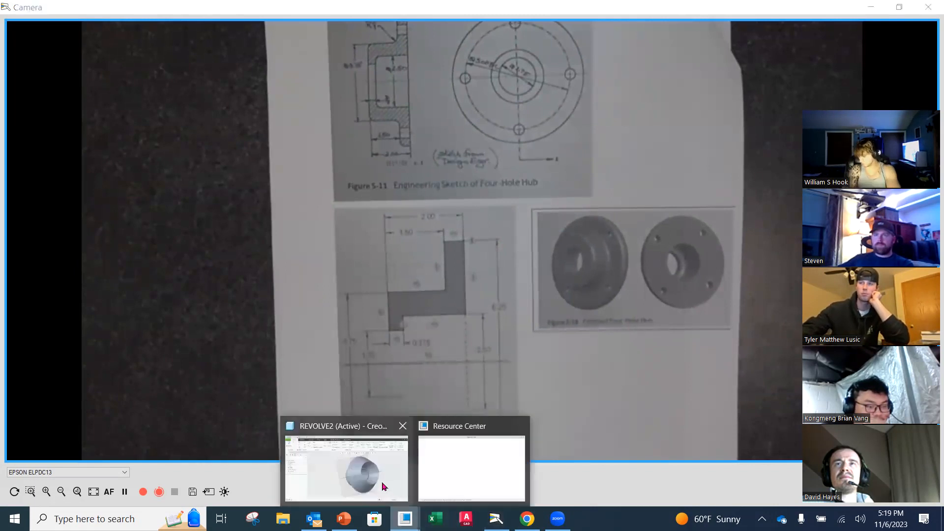
pyautogui.click(384, 487)
# Save the finished part as REVOLVE2.PRT in the WCTC_CREO folder.
pyautogui.click(29, 32)
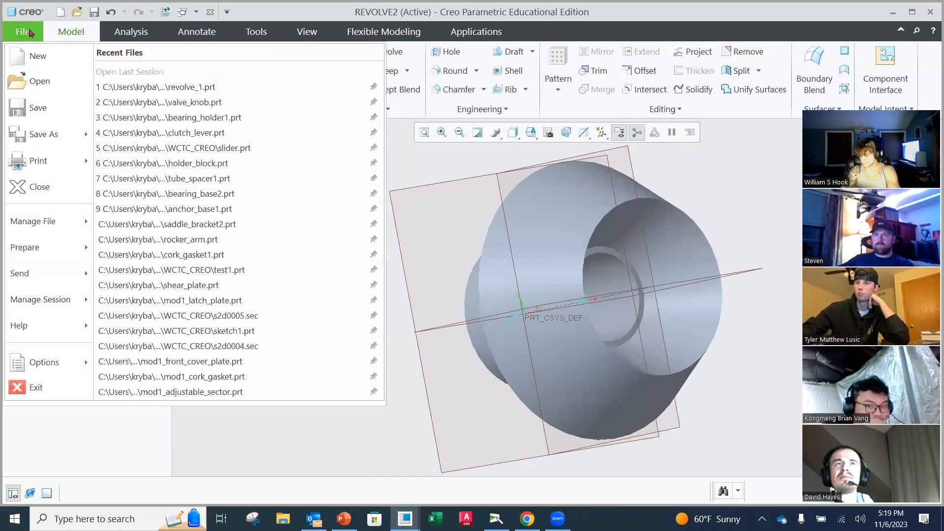
pyautogui.click(35, 105)
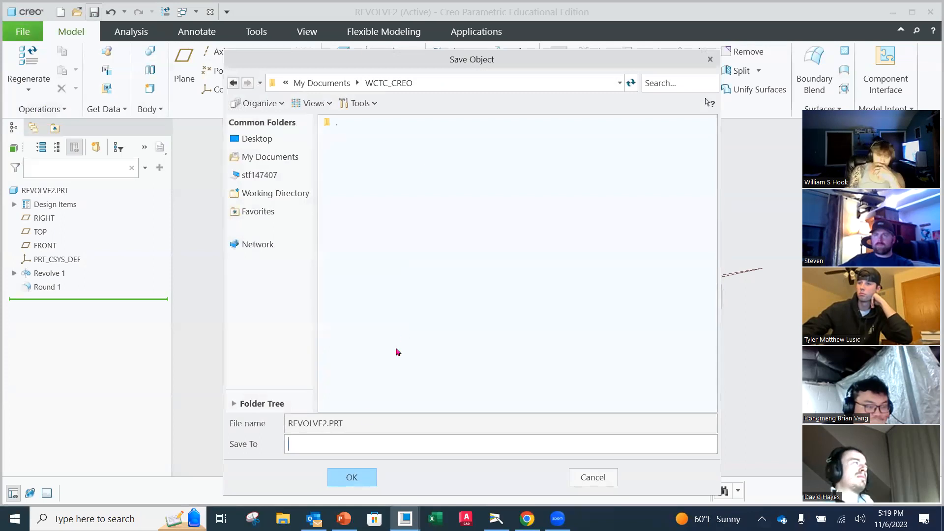
pyautogui.click(351, 478)
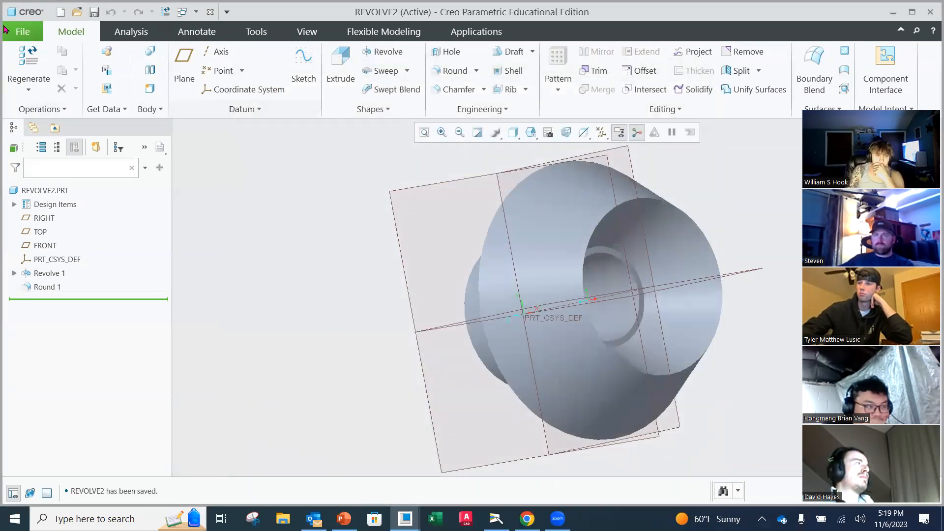
# Close the REVOLVE2 part and erase all objects not displayed from the session.
pyautogui.click(22, 34)
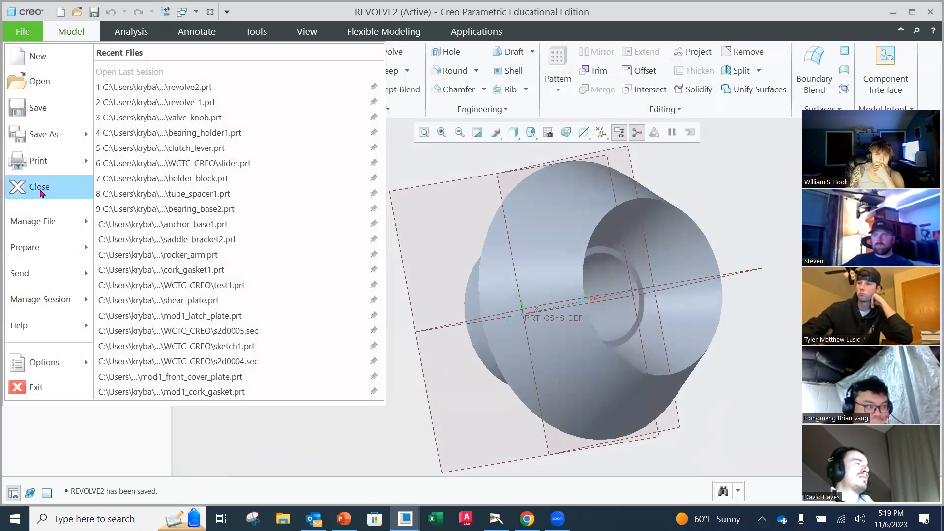
pyautogui.click(41, 192)
pyautogui.click(22, 33)
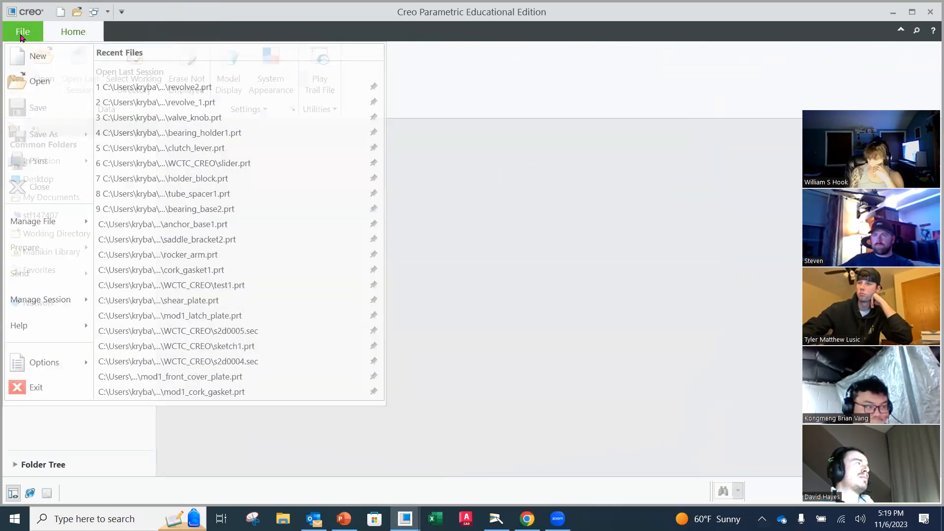
pyautogui.moveTo(29, 301)
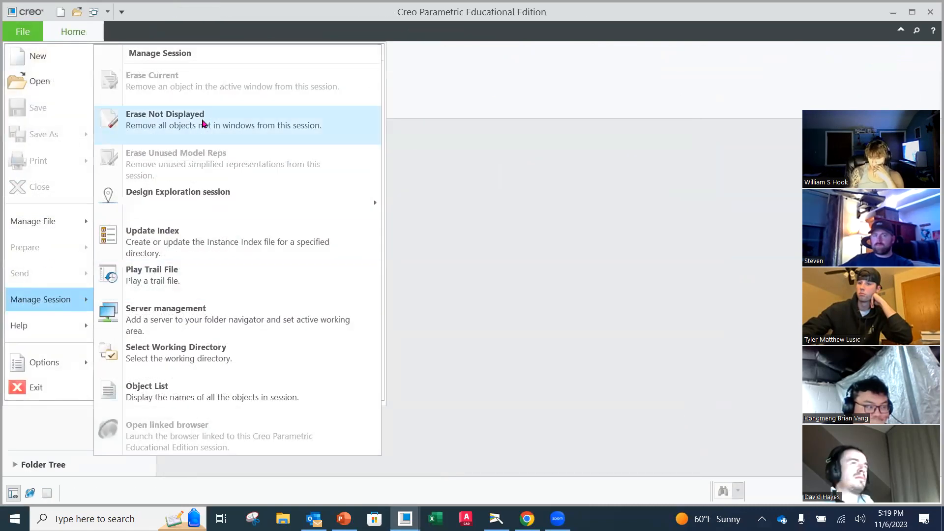
pyautogui.click(203, 123)
pyautogui.click(496, 384)
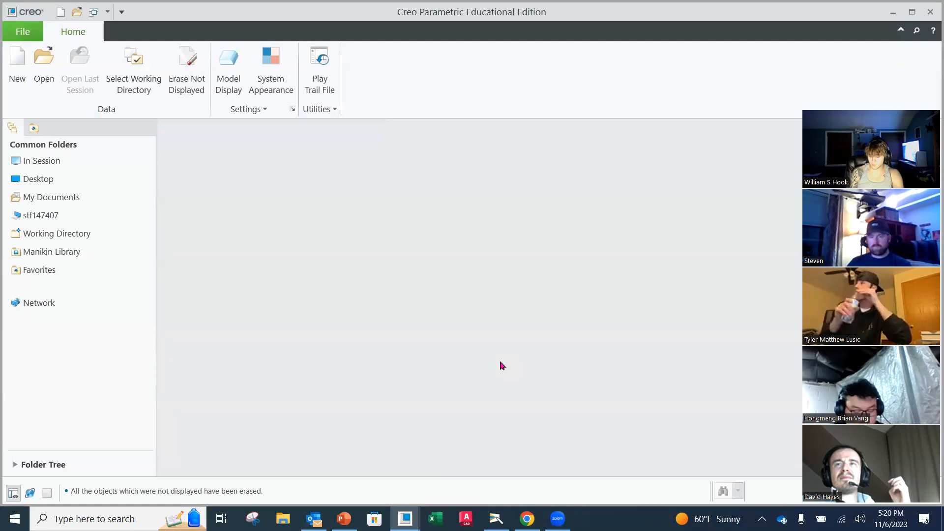
# Set WCTC_CREO as the working directory and create a solid part named four_hole_hub with the default template.
pyautogui.click(120, 88)
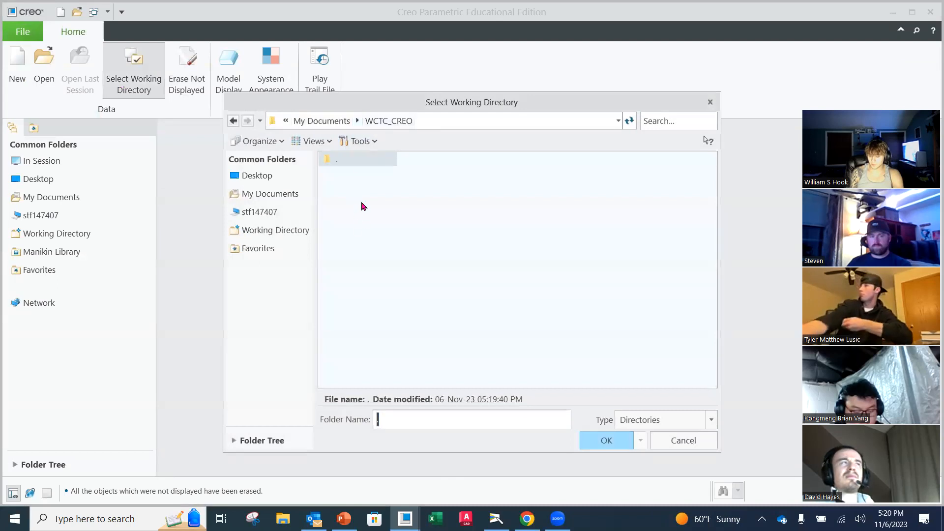
pyautogui.click(606, 440)
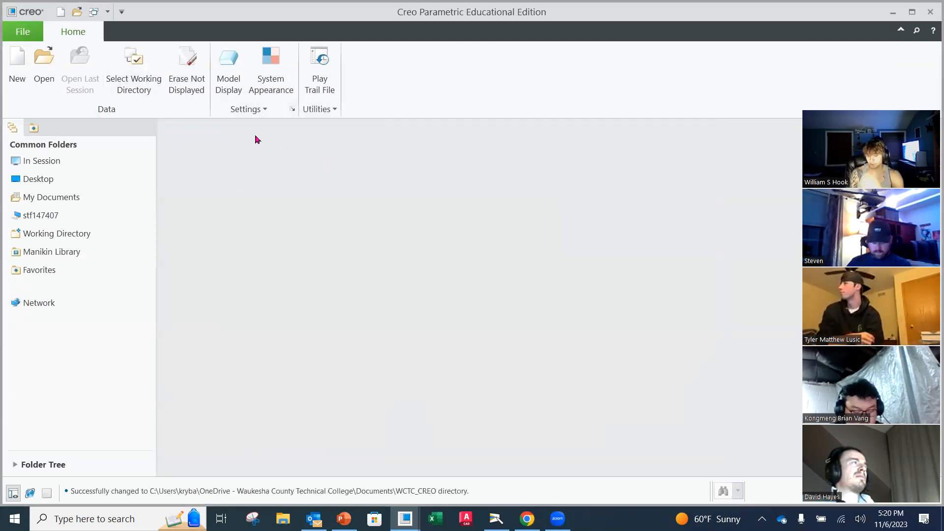
pyautogui.click(18, 69)
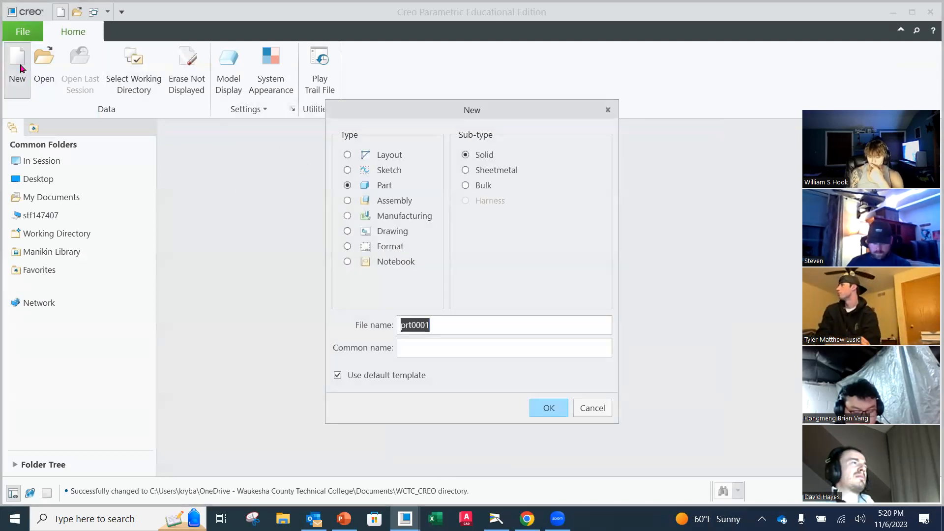
pyautogui.write('four')
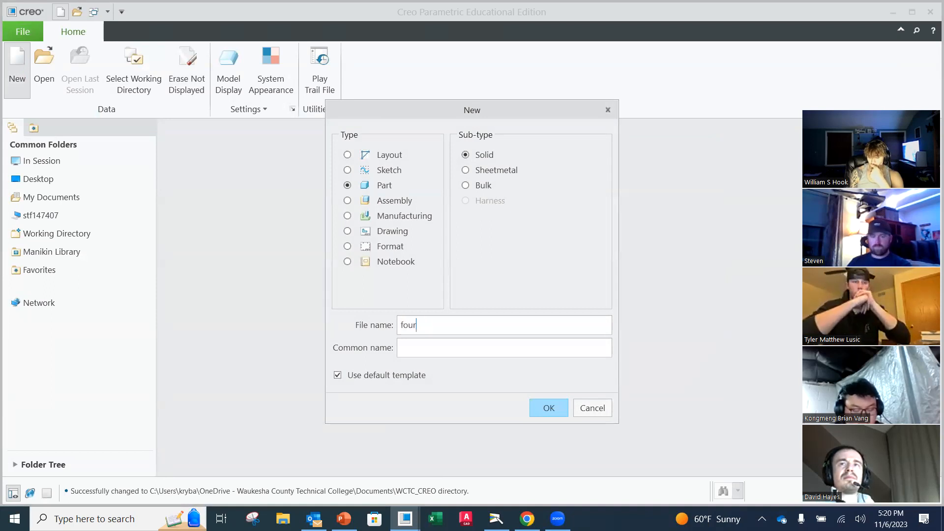
pyautogui.write('_hole_hub')
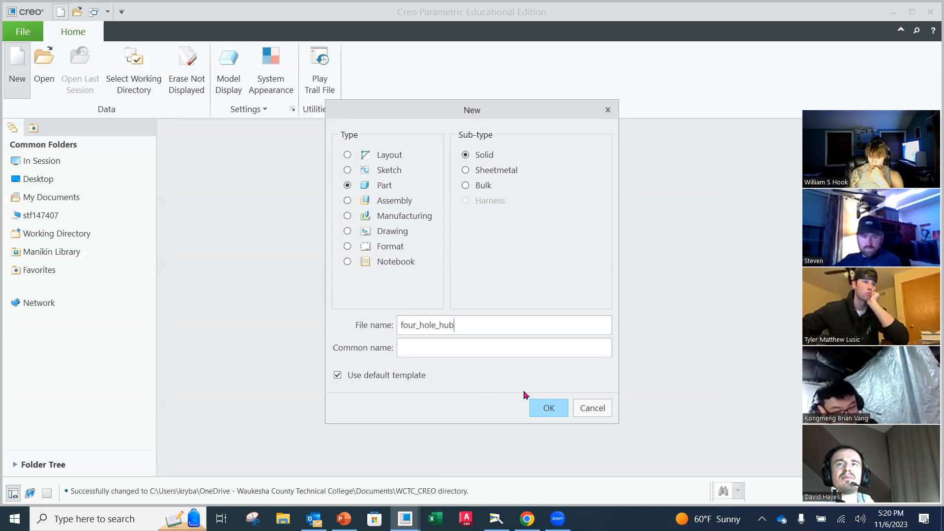
pyautogui.click(542, 408)
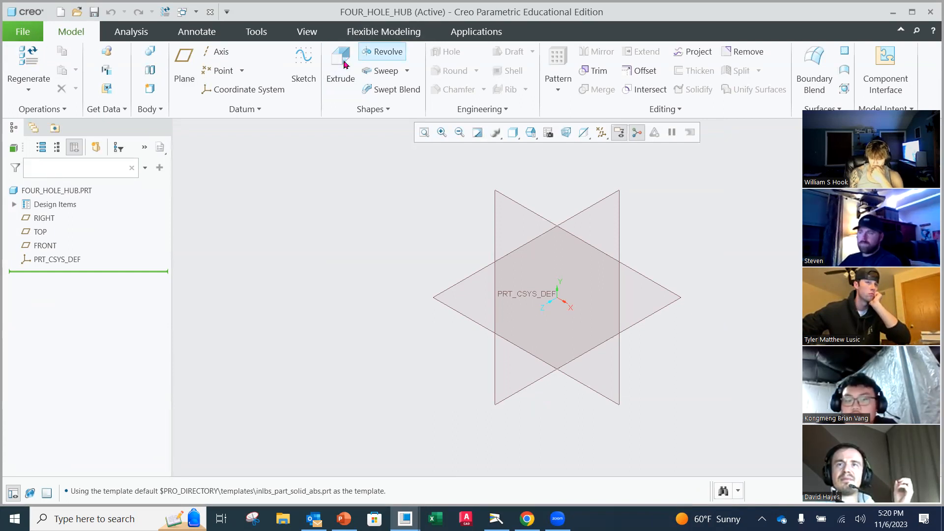
# Start a solid Revolve and define its internal sketch on the FRONT plane with RIGHT as the orientation reference.
pyautogui.click(383, 52)
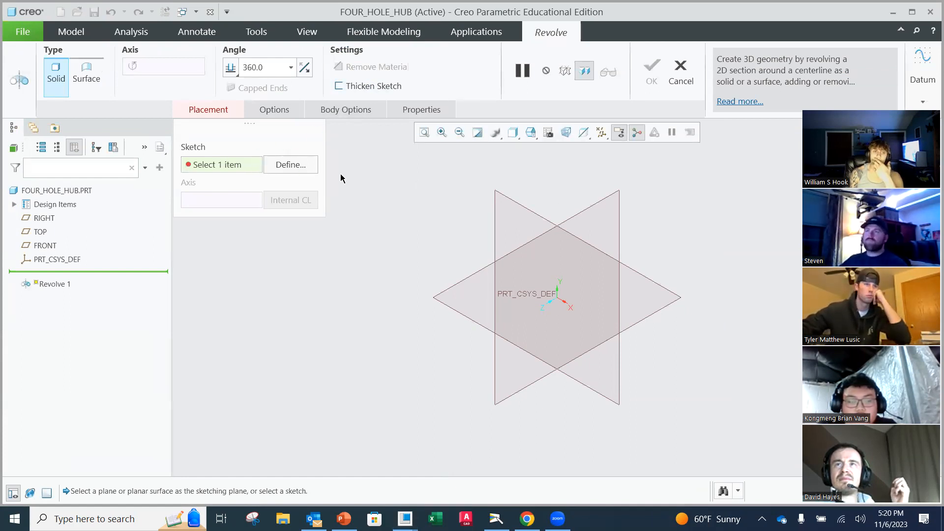
pyautogui.click(297, 168)
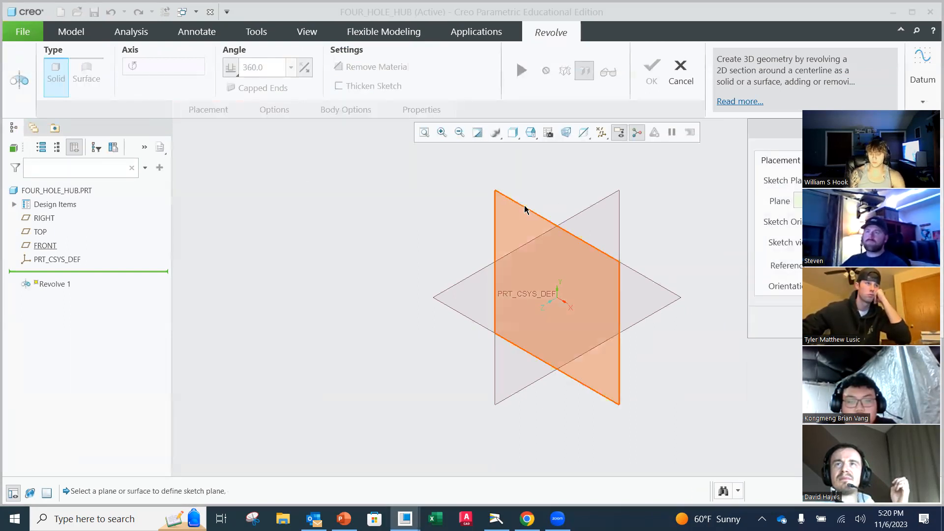
pyautogui.click(525, 207)
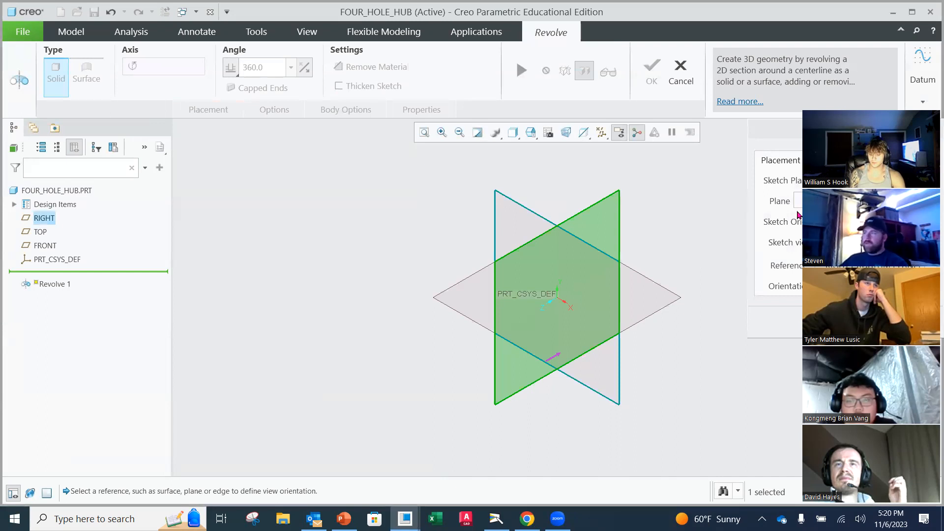
pyautogui.click(873, 323)
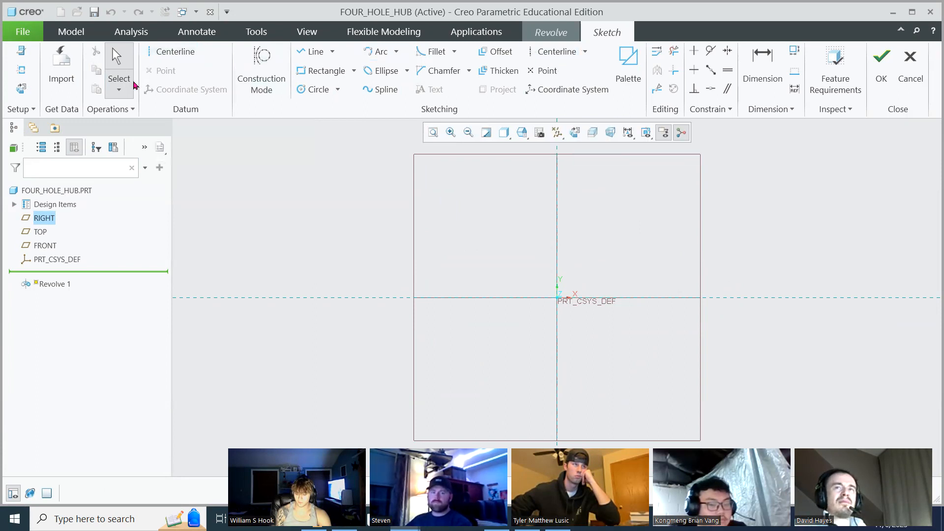
# Place a horizontal datum centerline through the origin as the axis of revolution.
pyautogui.click(173, 53)
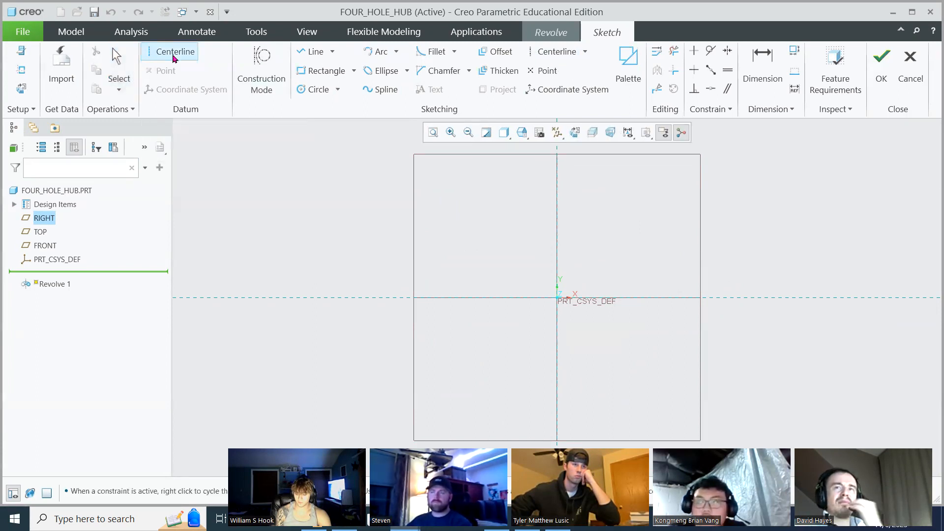
pyautogui.click(659, 300)
pyautogui.middleClick(658, 255)
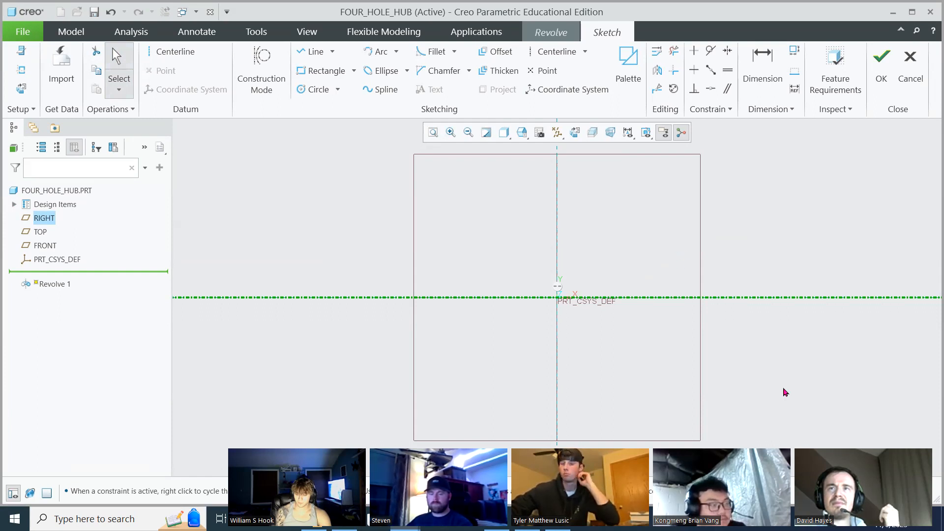
# Check the hub's dimensioned section profile in the Camera window and return to the sketch in Creo.
pyautogui.hotkey('alt', 'Tab')
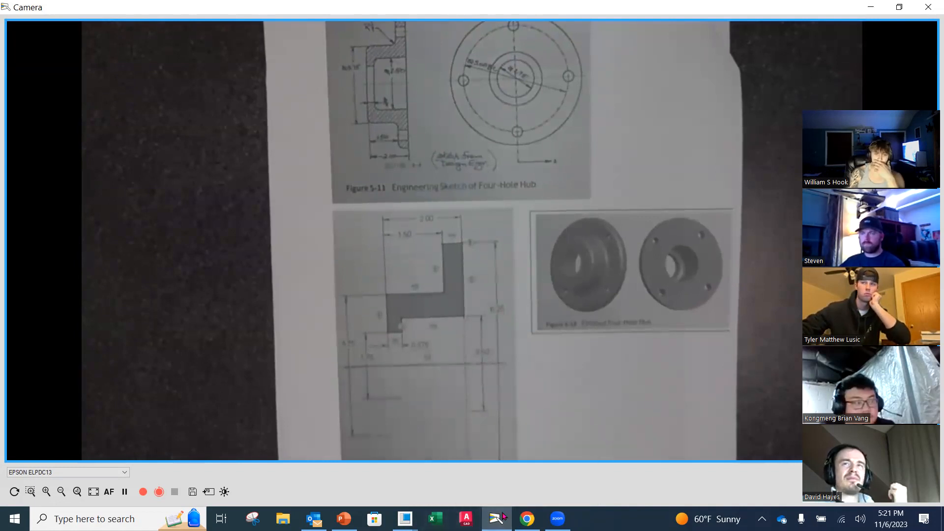
pyautogui.moveTo(404, 519)
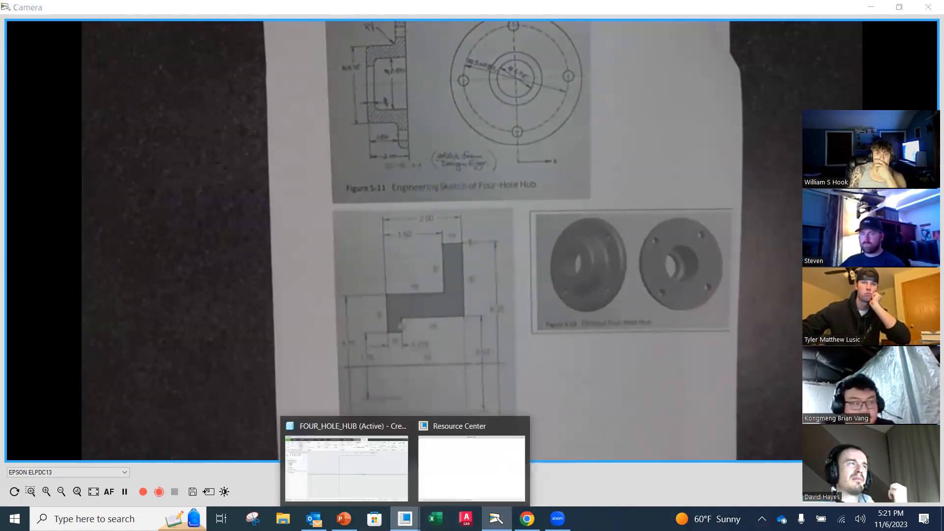
pyautogui.click(364, 464)
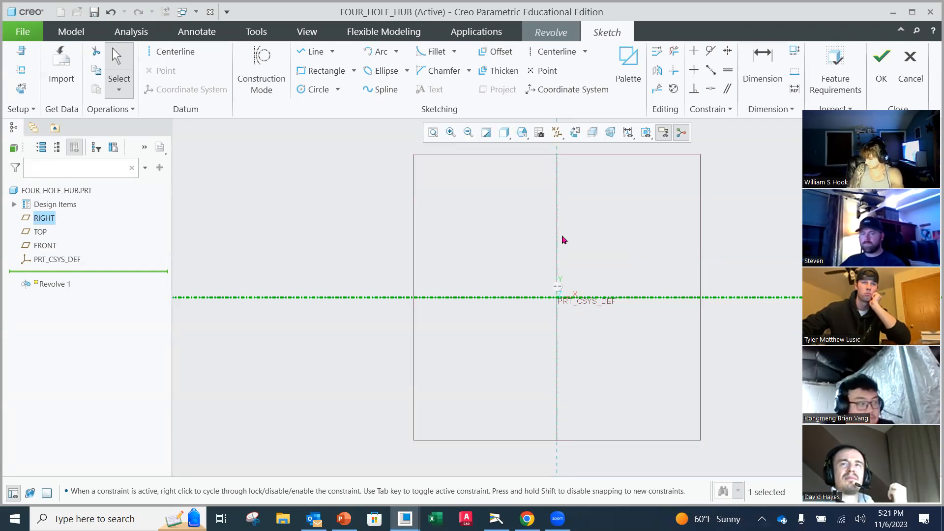
# Sketch the start of the hub section above the axis: a short horizontal lip edge, the vertical left end and the barrel's horizontal outer edge.
pyautogui.click(305, 55)
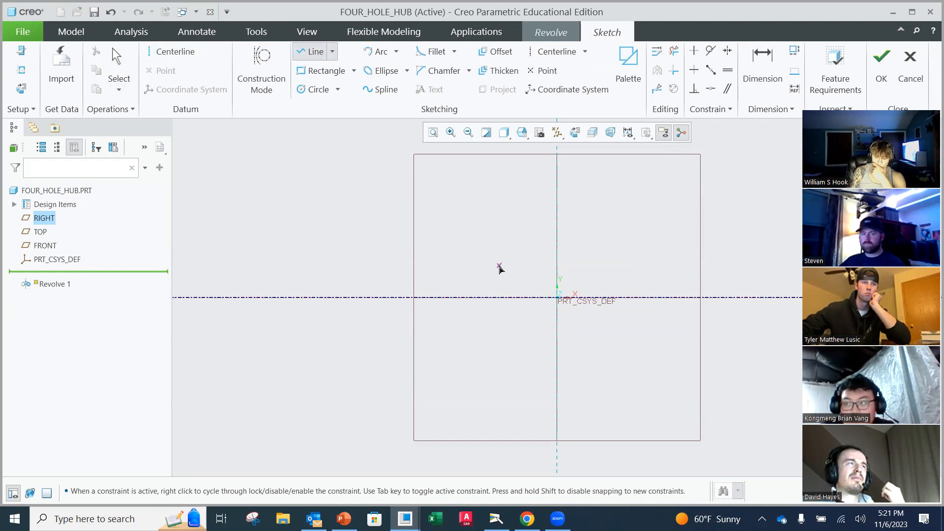
pyautogui.click(479, 266)
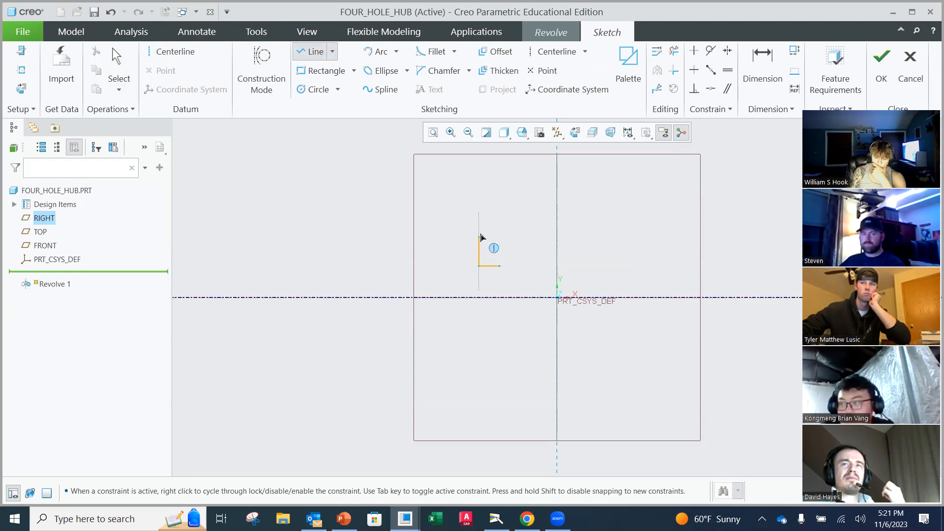
pyautogui.click(480, 225)
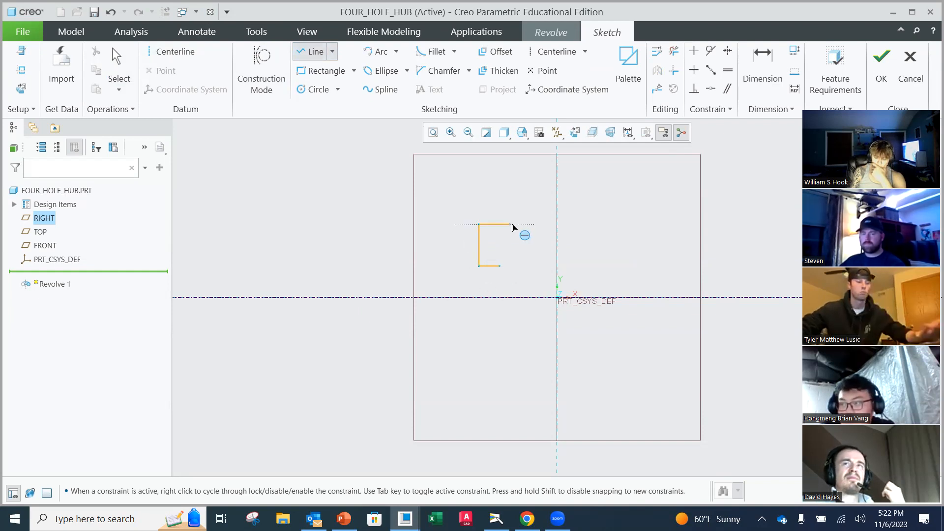
pyautogui.click(538, 225)
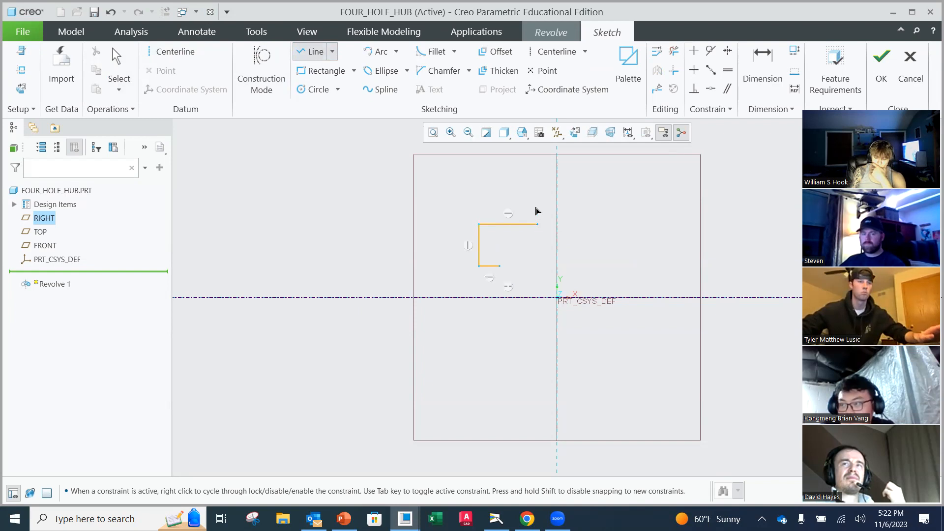
pyautogui.click(537, 175)
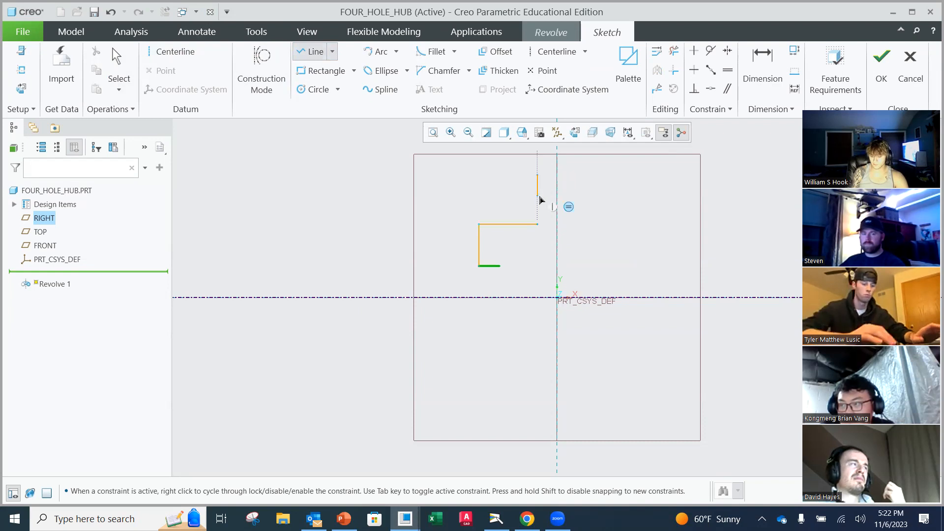
pyautogui.middleClick(540, 197)
pyautogui.middleClick(523, 168)
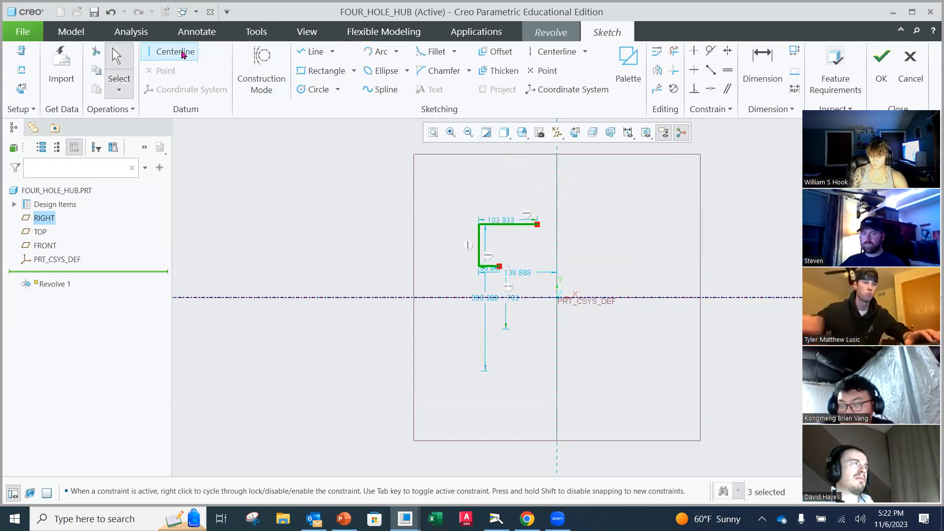
# Close the stepped section with lines up the flange, across to the vertical reference, down it, along the bore and back to the lip.
pyautogui.click(312, 52)
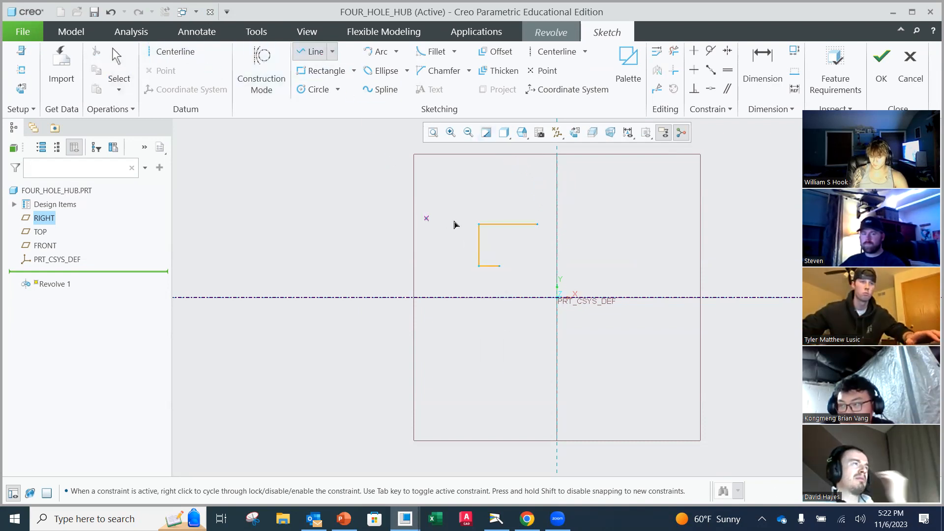
pyautogui.click(542, 225)
pyautogui.click(539, 172)
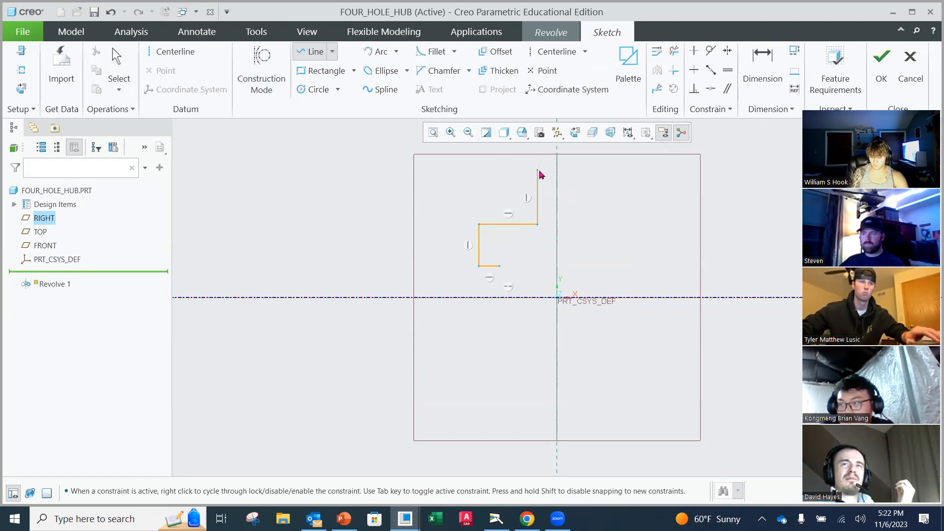
pyautogui.click(557, 170)
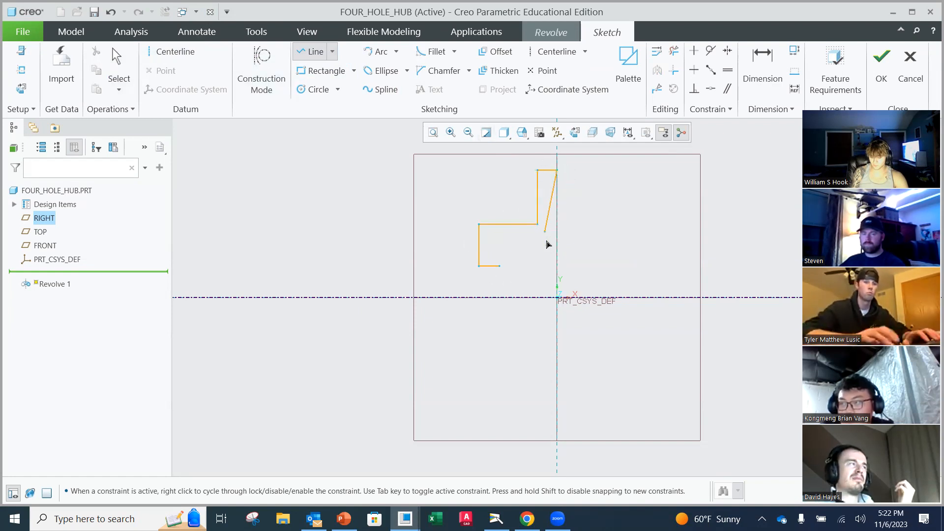
pyautogui.click(499, 245)
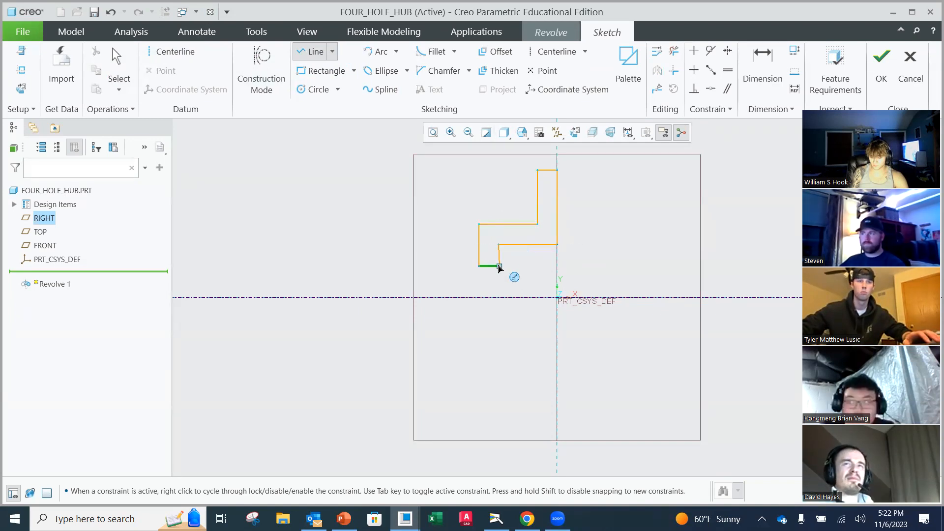
pyautogui.click(499, 267)
pyautogui.middleClick(519, 268)
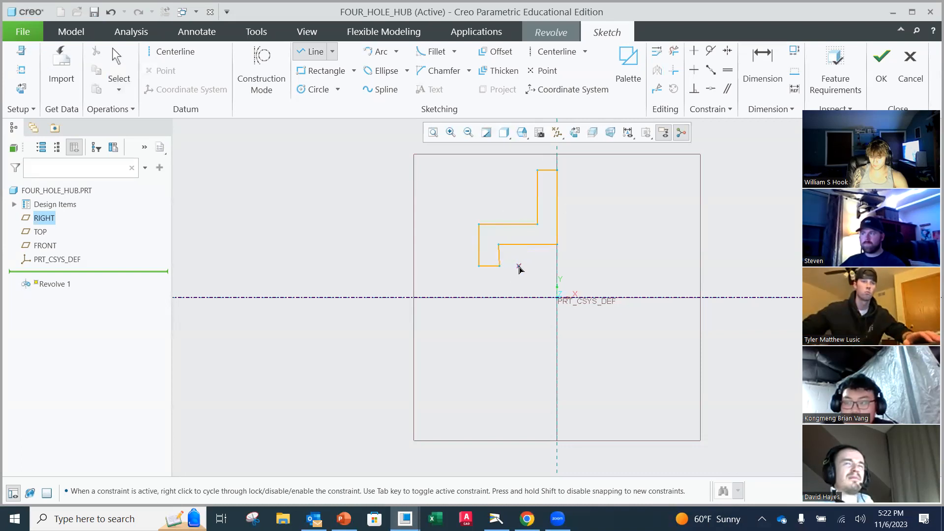
pyautogui.middleClick(521, 269)
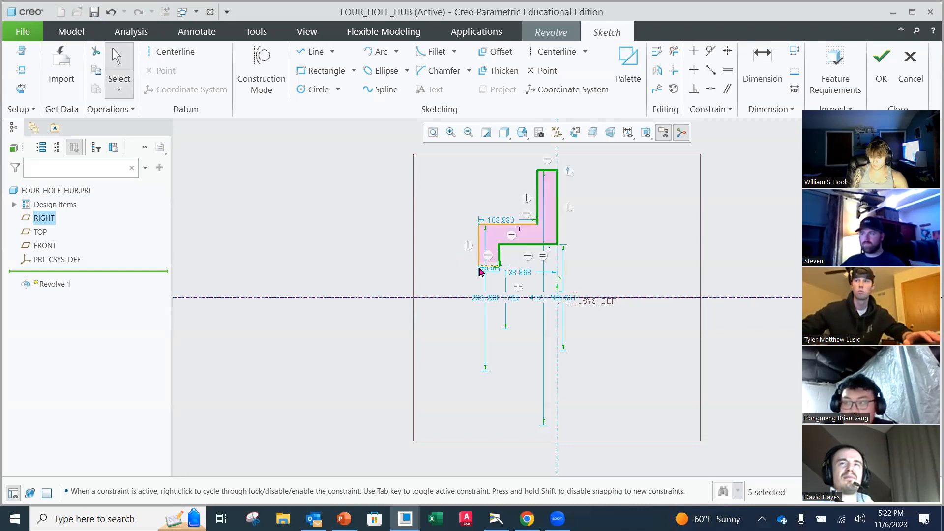
# Move the overlapping dimensions off the section's left end and constrain the slanted inner edge of the lip to be vertical.
pyautogui.moveTo(488, 269)
pyautogui.mouseDown()
pyautogui.moveTo(458, 264)
pyautogui.moveTo(444, 284)
pyautogui.moveTo(402, 266)
pyautogui.mouseUp()
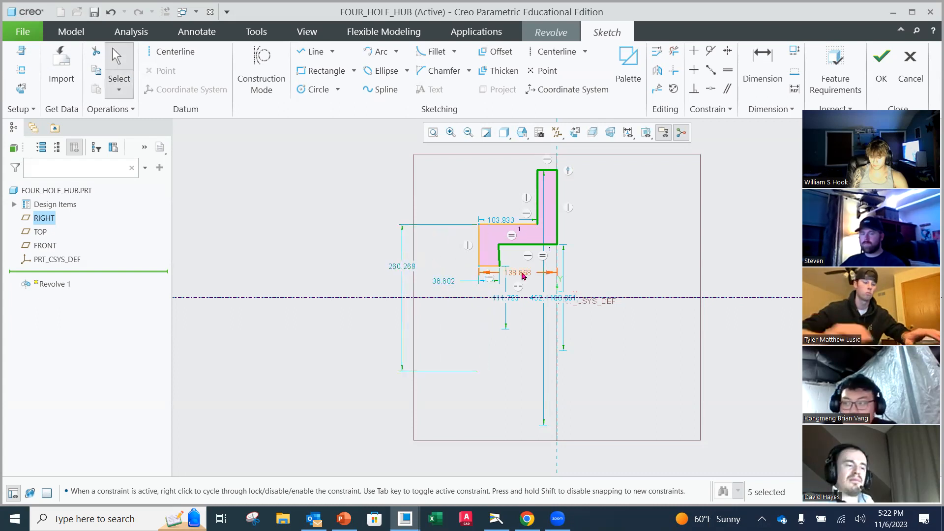
pyautogui.scroll(-3, 503, 269)
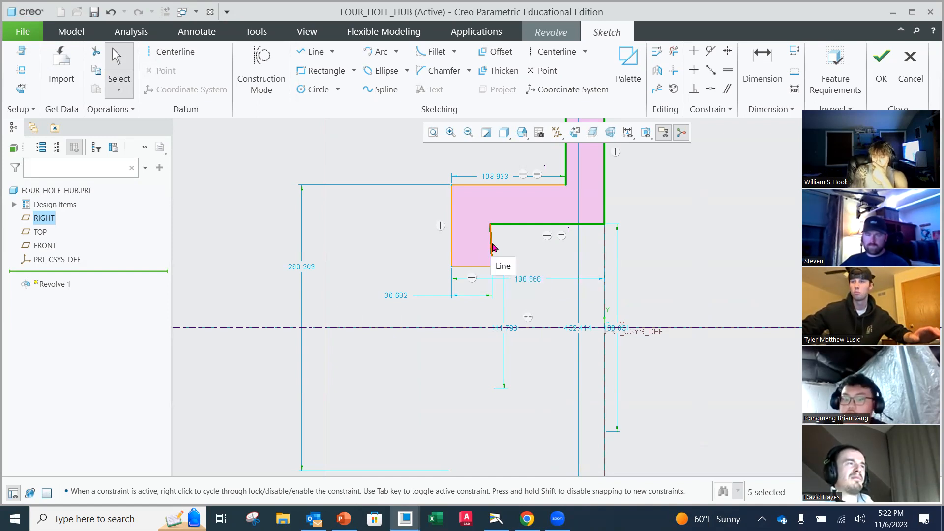
pyautogui.click(656, 191)
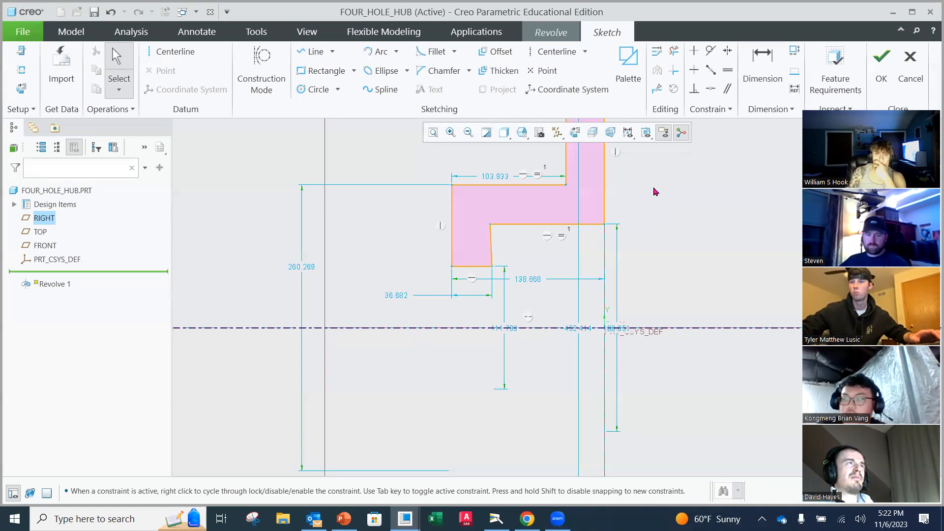
pyautogui.click(492, 245)
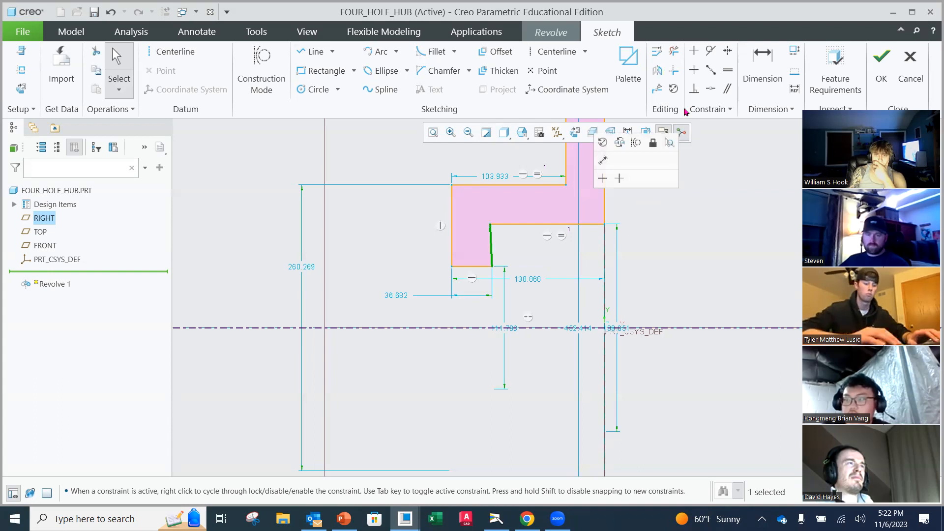
pyautogui.click(697, 55)
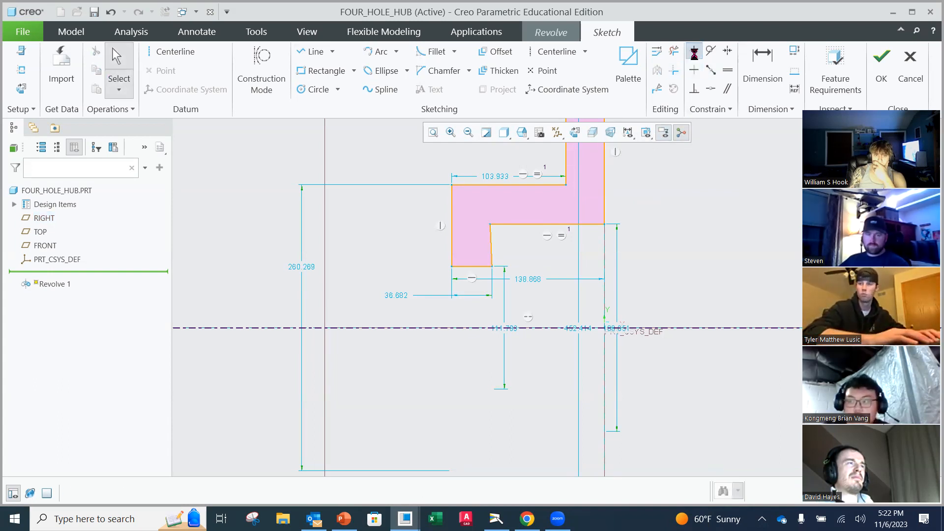
pyautogui.click(493, 248)
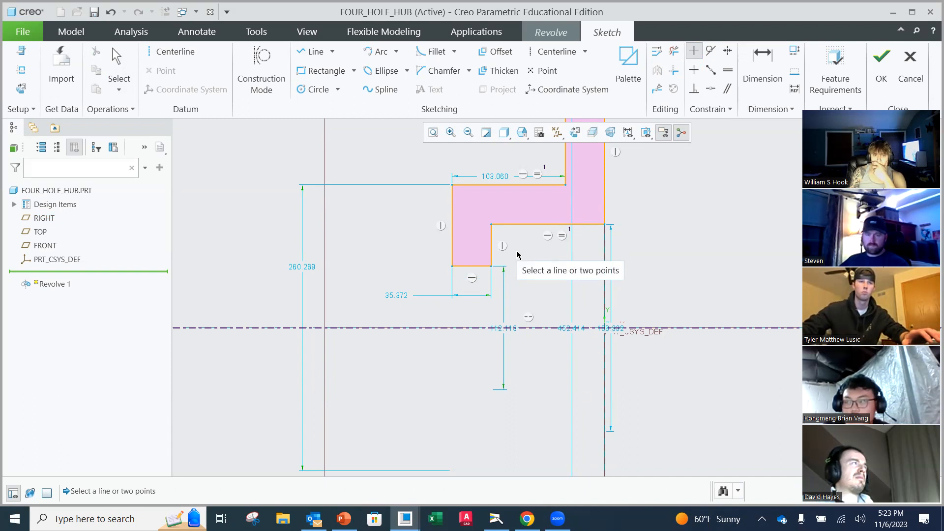
pyautogui.scroll(-1, 548, 221)
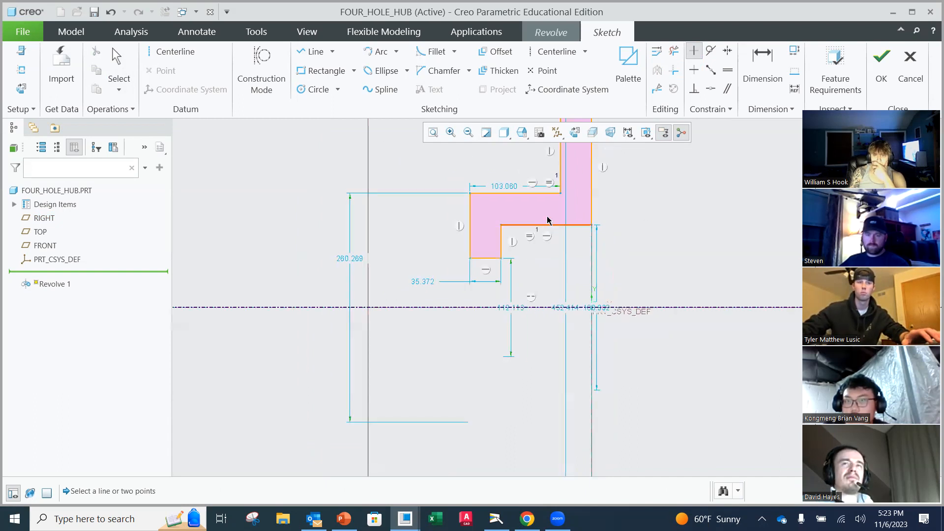
pyautogui.scroll(-1, 552, 211)
pyautogui.moveTo(550, 196)
pyautogui.mouseDown(button='middle')
pyautogui.moveTo(500, 245)
pyautogui.moveTo(501, 259)
pyautogui.mouseUp(button='middle')
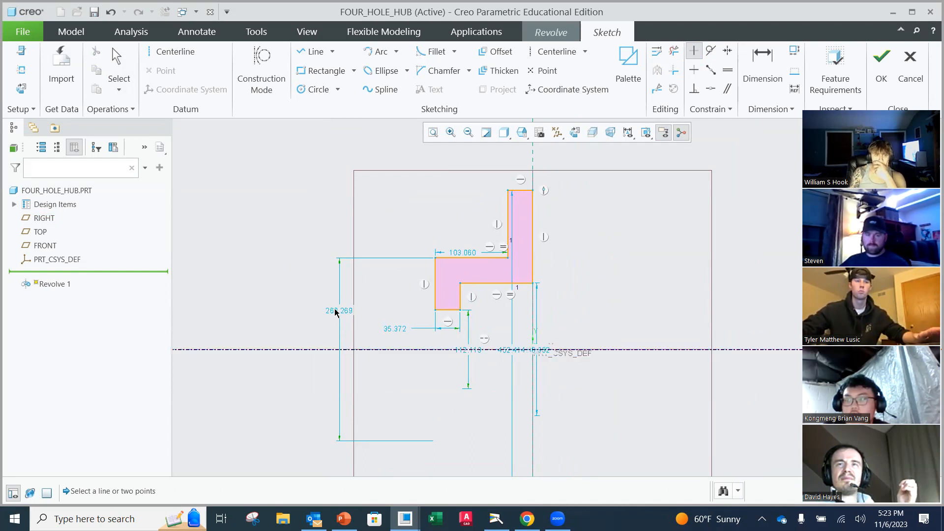
pyautogui.middleClick(285, 288)
# Set the barrel's outer diameter to 3.75 and the flange's outer diameter to 6.25, placing both dimensions clear of the section.
pyautogui.moveTo(333, 310); pyautogui.dragTo(377, 310)
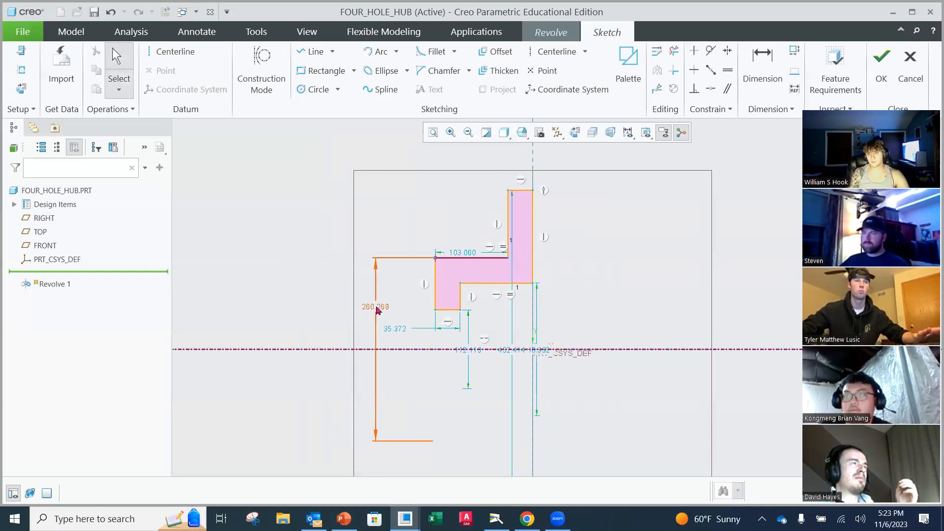
pyautogui.doubleClick(378, 310)
pyautogui.write('3.75')
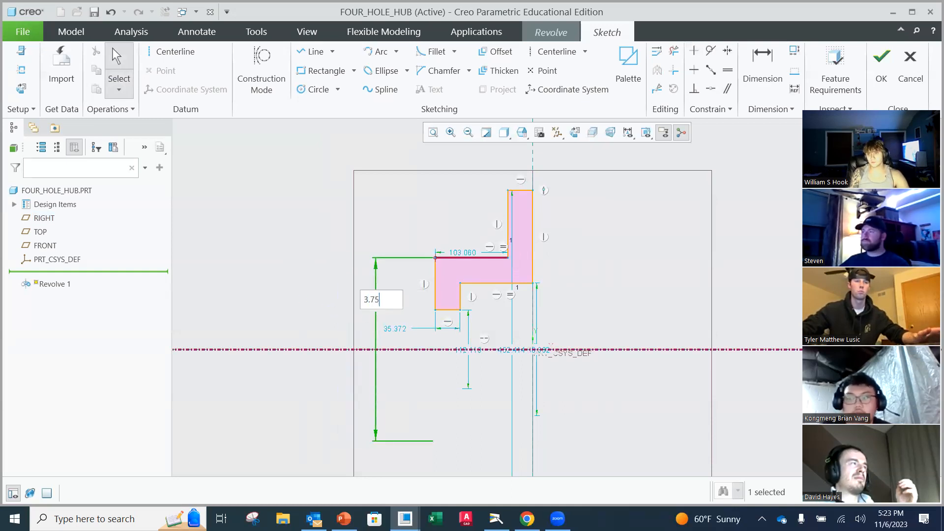
pyautogui.press('Return')
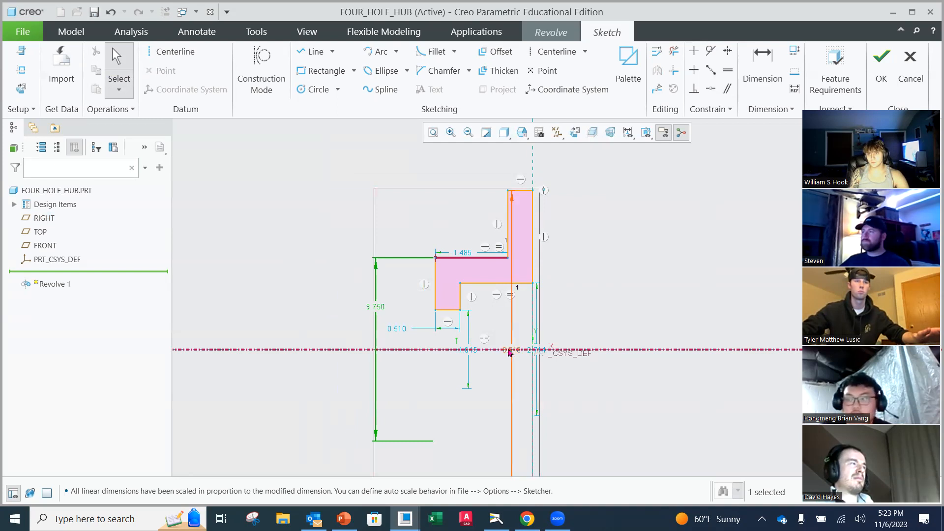
pyautogui.moveTo(514, 352)
pyautogui.mouseDown()
pyautogui.moveTo(592, 331)
pyautogui.moveTo(595, 319)
pyautogui.mouseUp()
pyautogui.doubleClick(594, 317)
pyautogui.write('6.25')
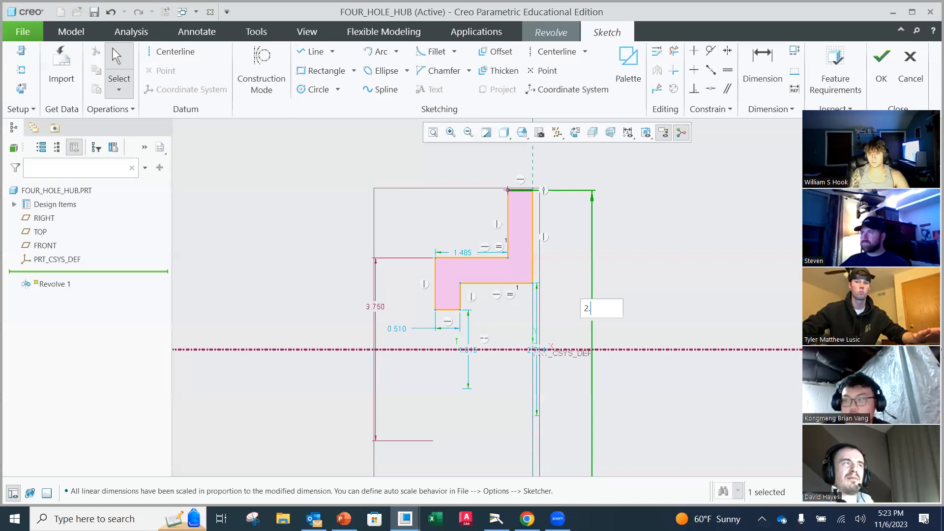
pyautogui.press('Return')
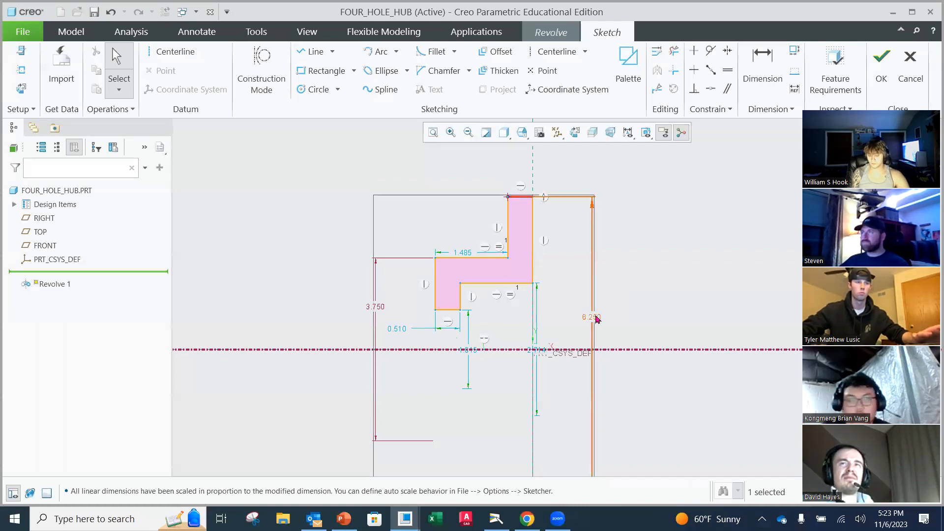
# Set the large bore diameter to 2.5, placing its dimension beside the section, and the lip thickness to 0.375.
pyautogui.moveTo(541, 351); pyautogui.dragTo(570, 330)
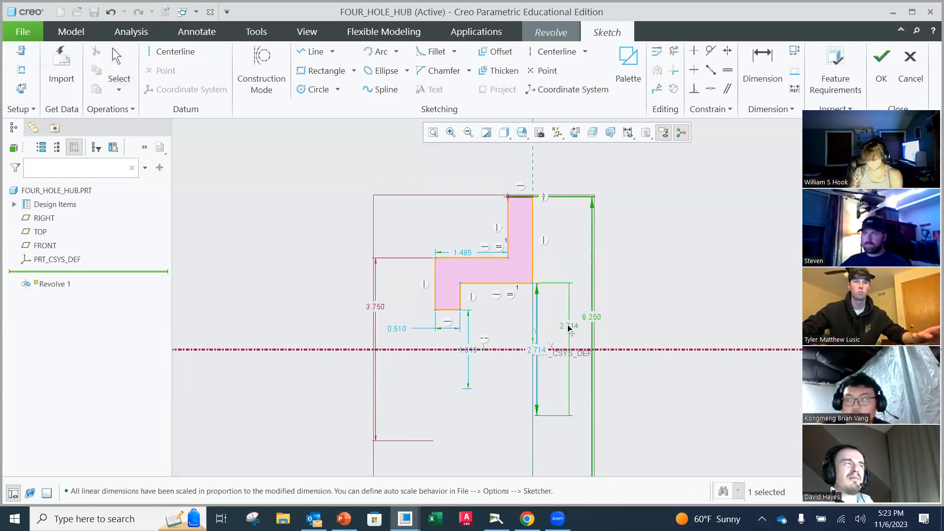
pyautogui.doubleClick(569, 328)
pyautogui.write('2.5')
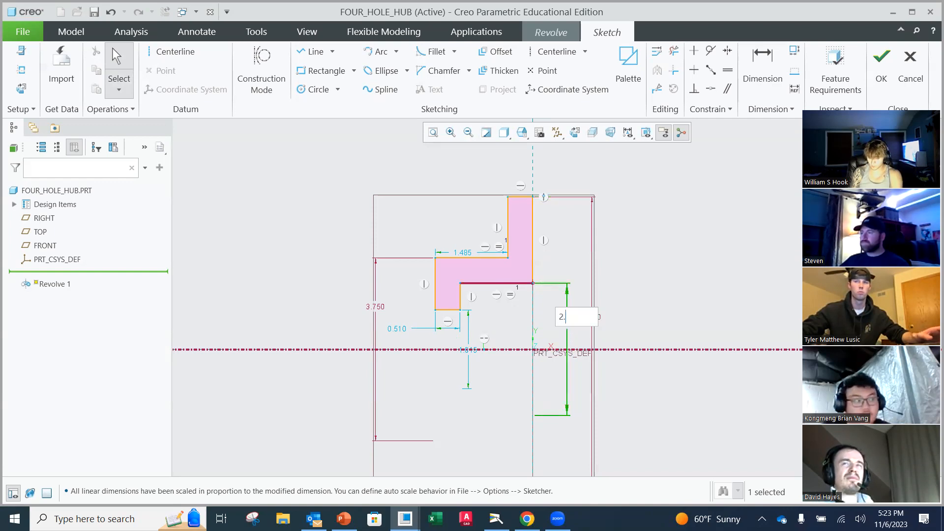
pyautogui.press('Return')
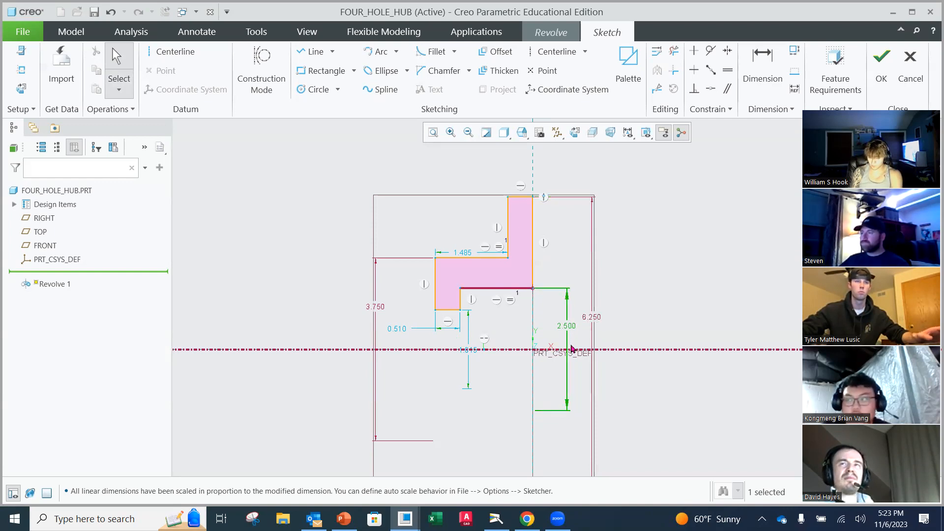
pyautogui.doubleClick(402, 333)
pyautogui.write('.375')
pyautogui.press('Return')
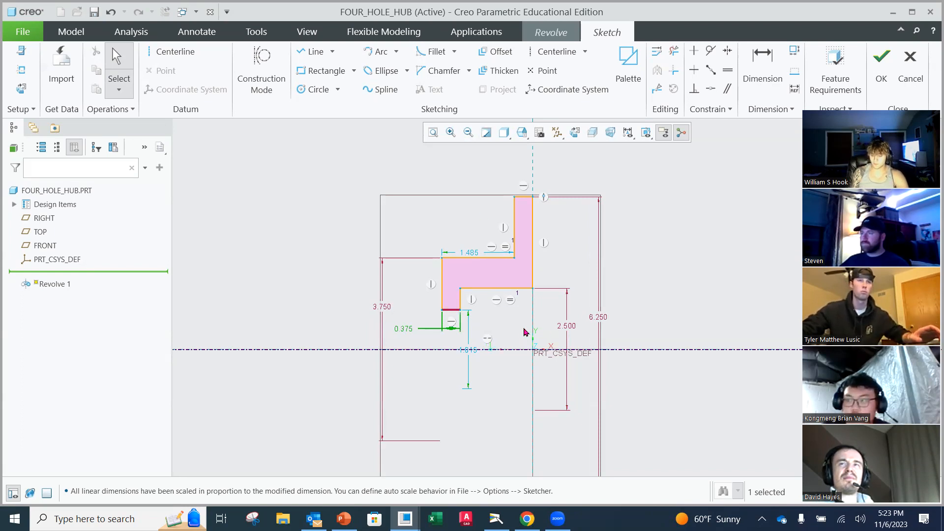
# Set the lip's bore diameter to 1.75 and the barrel's outer edge length to 1.5, placing both dimensions clear of the section.
pyautogui.moveTo(470, 351); pyautogui.dragTo(503, 331)
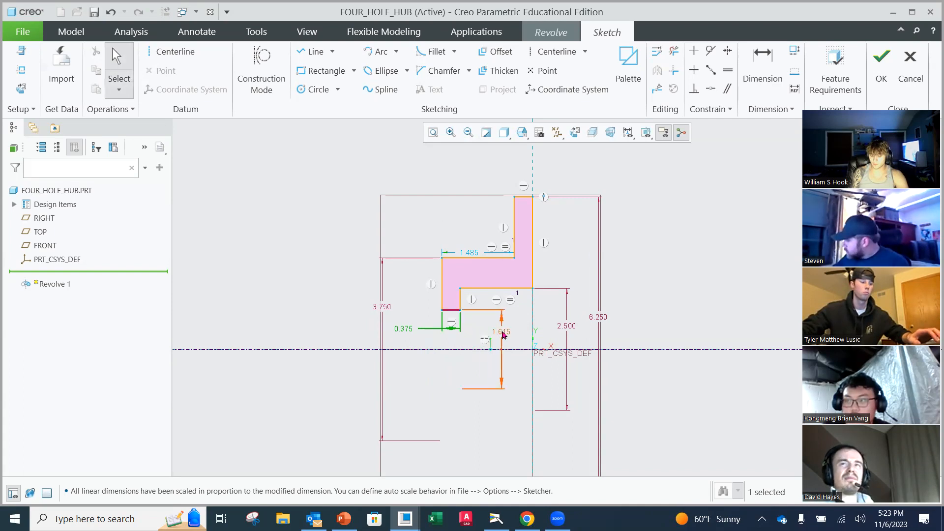
pyautogui.doubleClick(503, 327)
pyautogui.write('1.75')
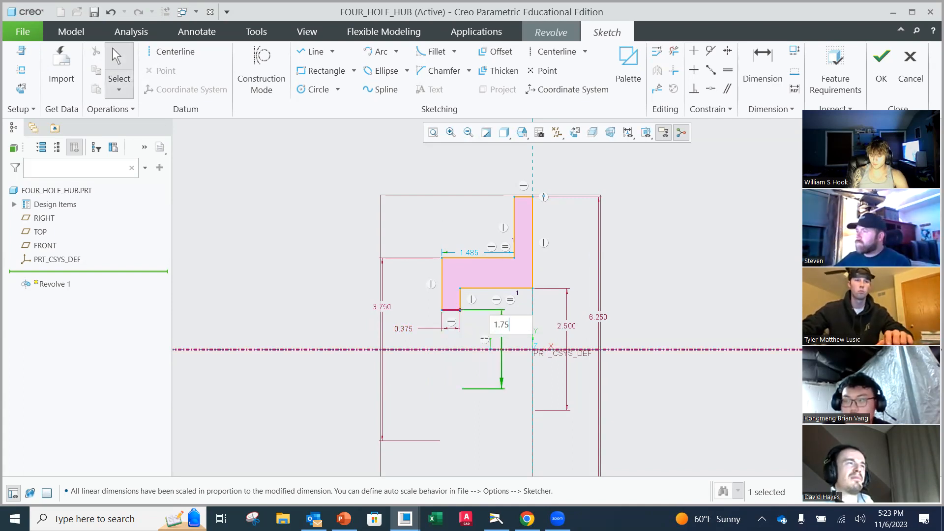
pyautogui.press('Return')
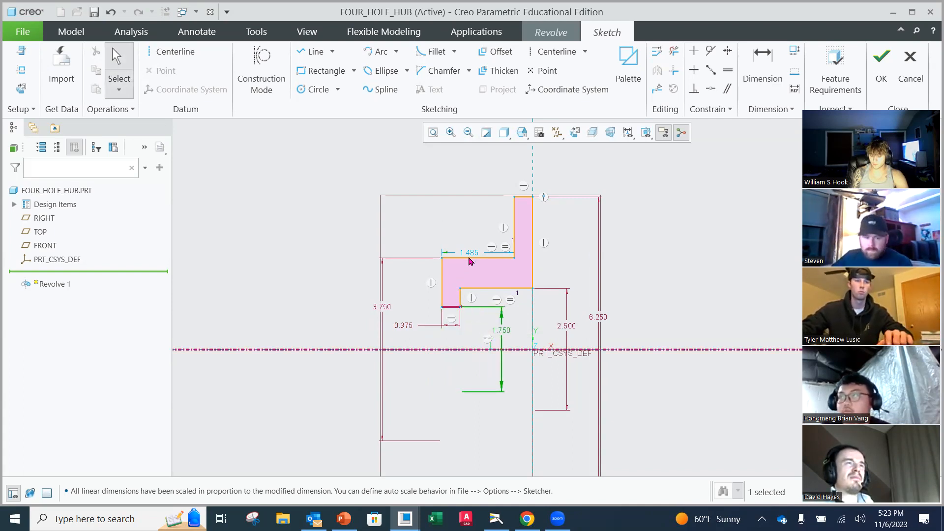
pyautogui.moveTo(472, 252); pyautogui.dragTo(473, 178)
pyautogui.doubleClick(473, 178)
pyautogui.write('1')
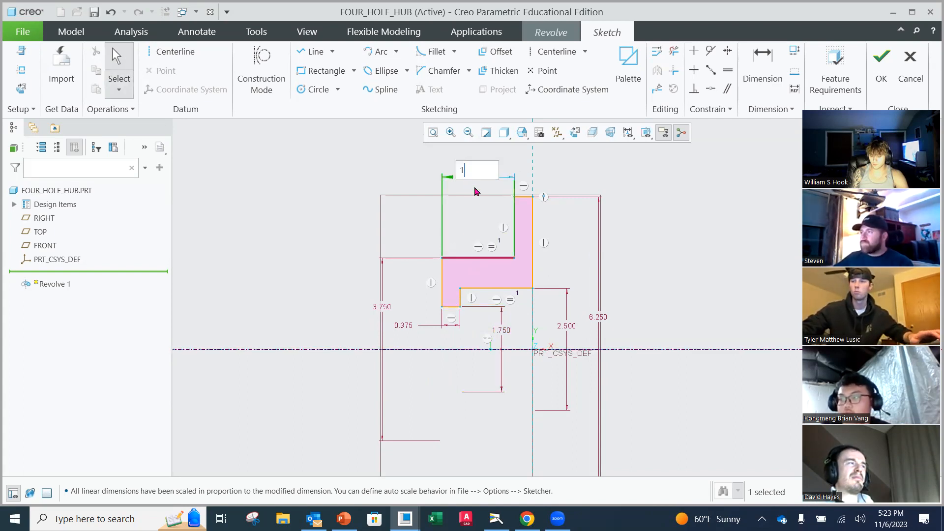
pyautogui.write('.5')
pyautogui.press('Return')
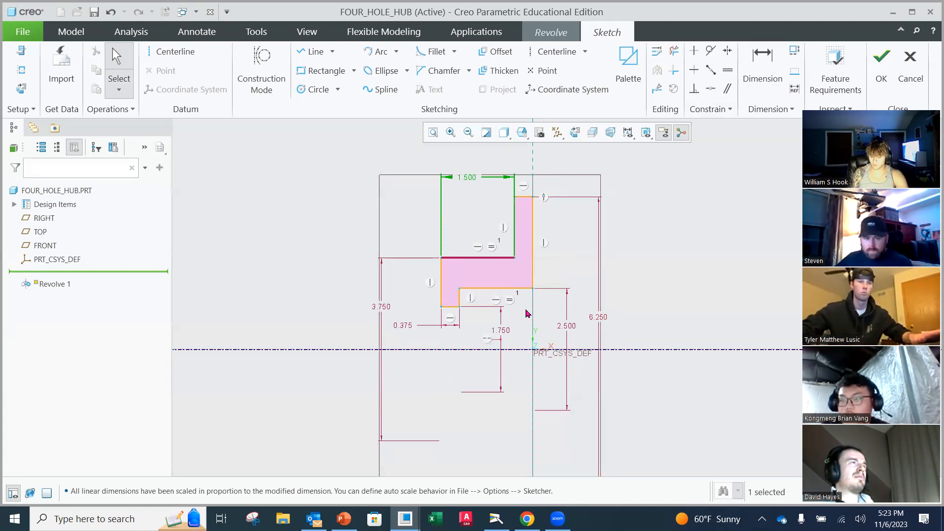
# Try to dimension the section's overall length from its outer end to the flange's back face, above the section.
pyautogui.click(762, 64)
pyautogui.click(532, 238)
pyautogui.click(441, 274)
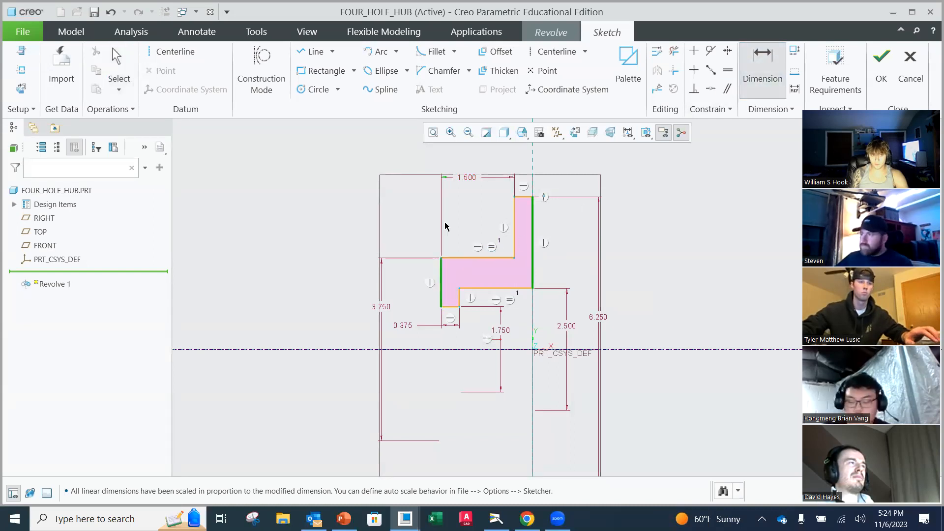
pyautogui.middleClick(474, 161)
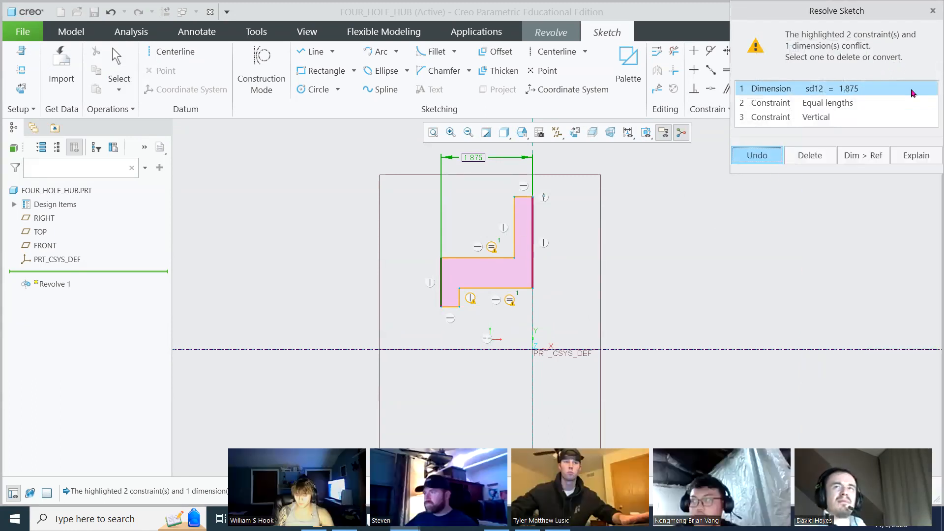
pyautogui.click(933, 10)
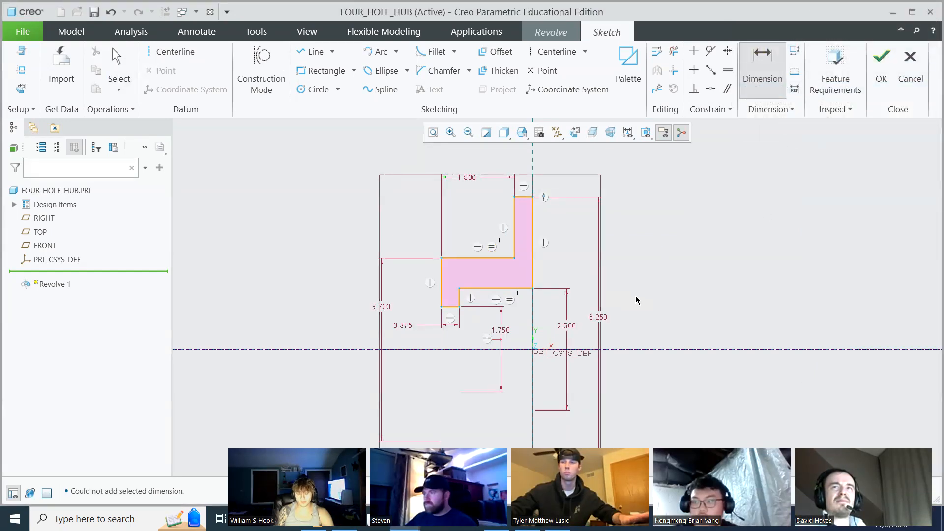
# Delete the equal-length constraint between the barrel's outer edge and the bore edge, and move the flange thickness dimension clear of the section.
pyautogui.scroll(-2, 560, 270)
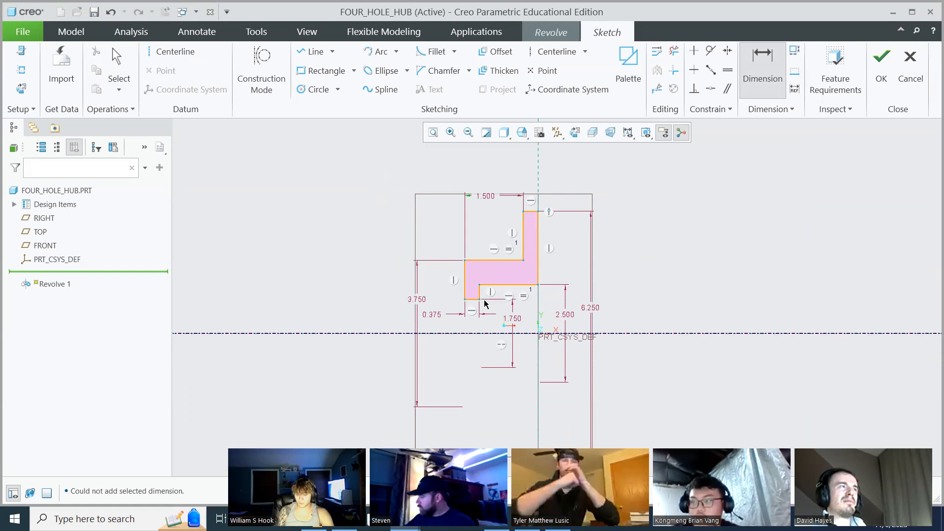
pyautogui.scroll(1, 524, 318)
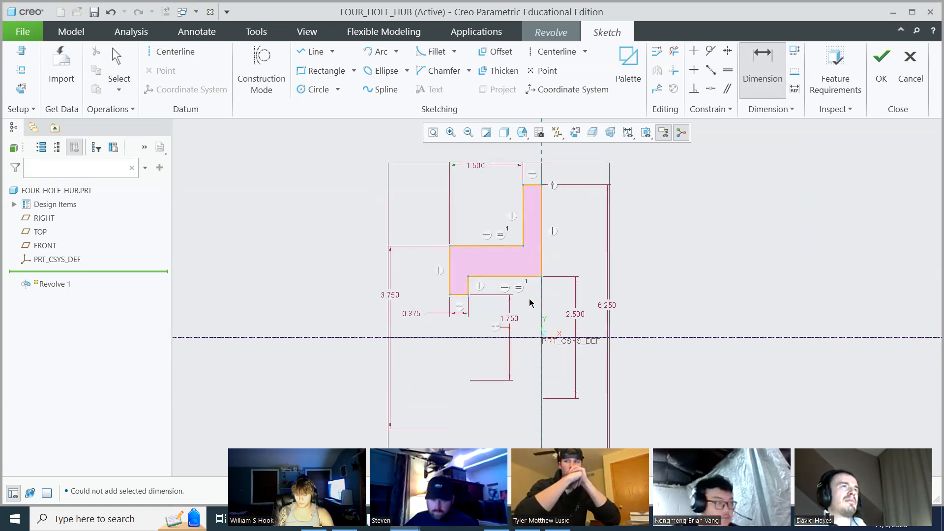
pyautogui.middleClick(501, 242)
pyautogui.click(500, 235)
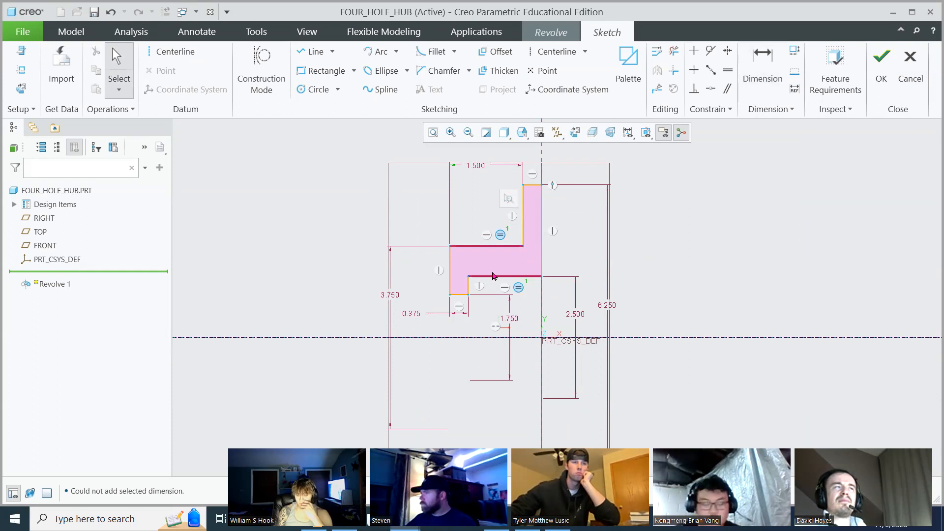
pyautogui.press('Delete')
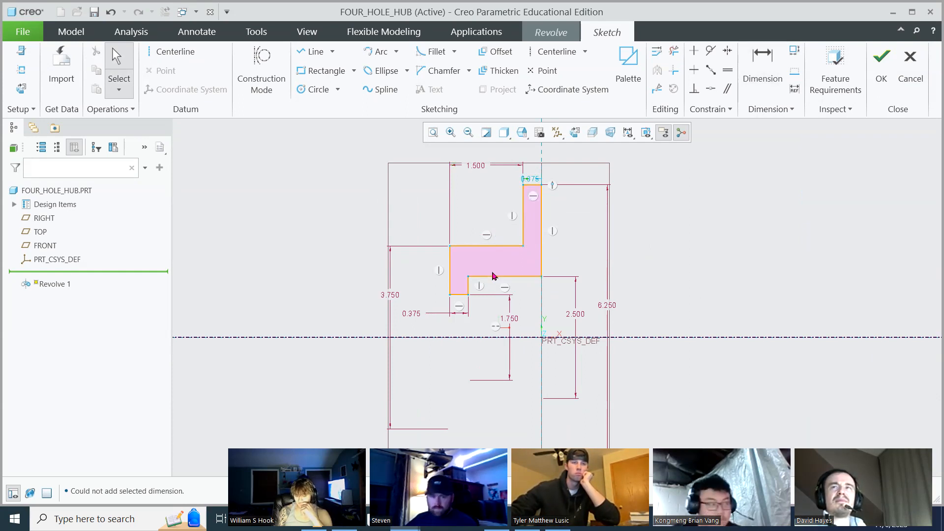
pyautogui.moveTo(533, 184)
pyautogui.mouseDown()
pyautogui.moveTo(551, 156)
pyautogui.moveTo(578, 153)
pyautogui.mouseUp()
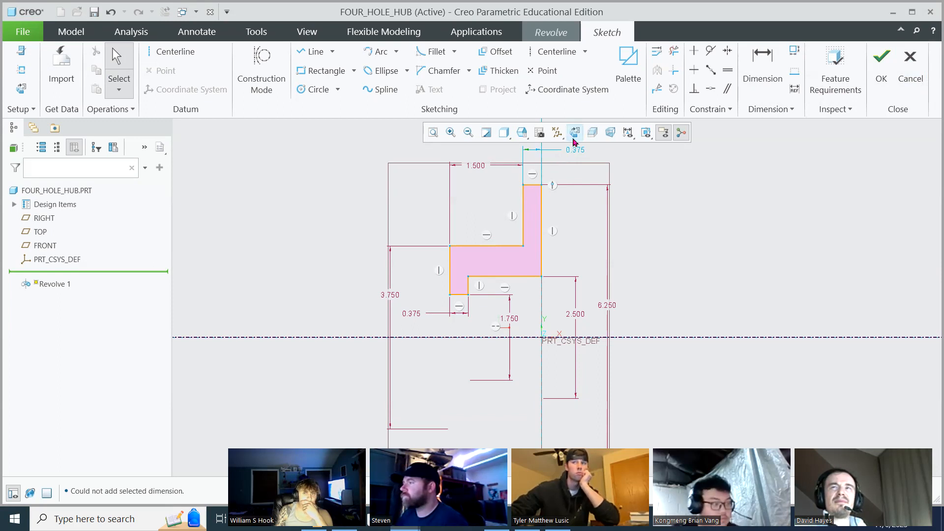
pyautogui.scroll(1, 548, 205)
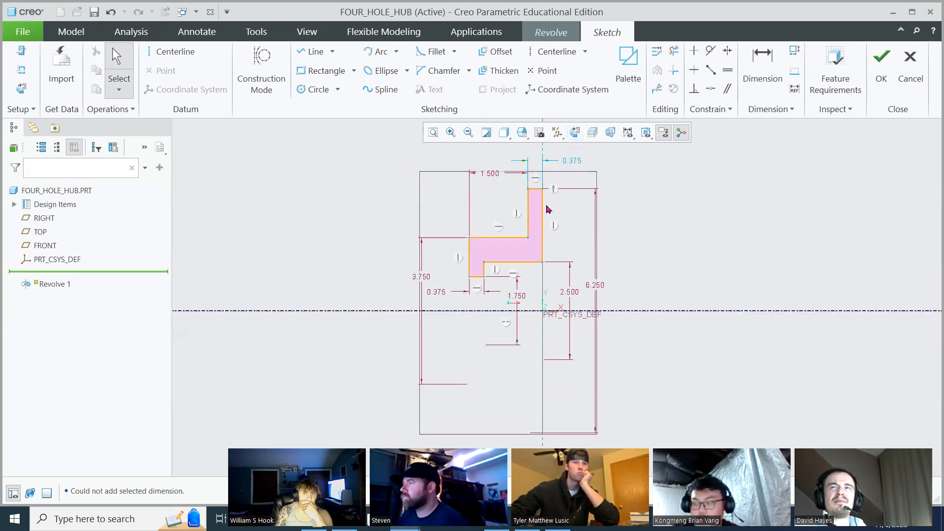
# Dimension the section's overall length above the 1.500 dimension and set it to 2.
pyautogui.click(767, 69)
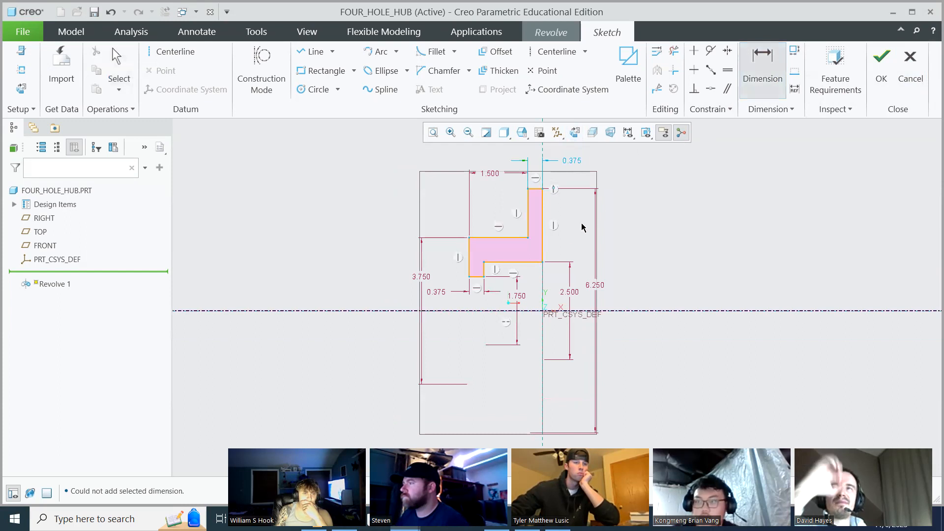
pyautogui.click(543, 244)
pyautogui.middleClick(509, 150)
pyautogui.write('2')
pyautogui.press('Return')
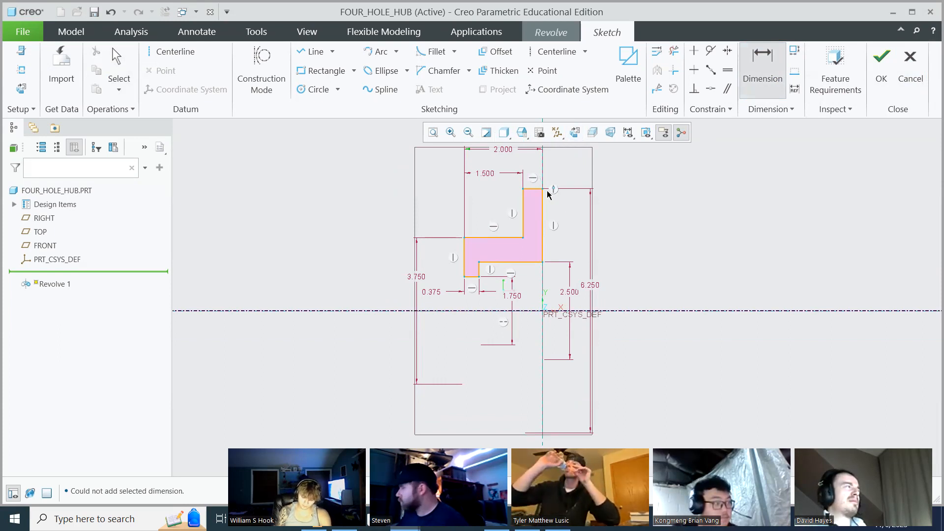
pyautogui.scroll(-1, 557, 298)
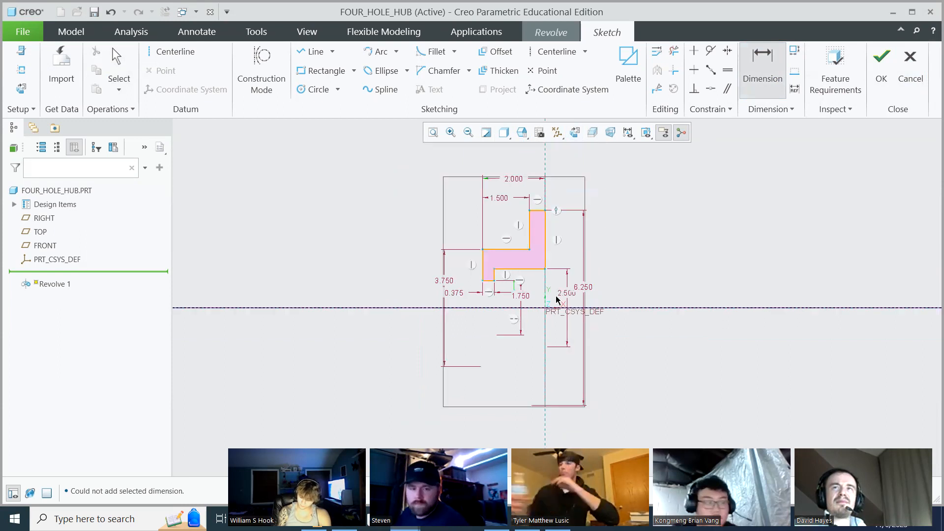
pyautogui.scroll(1, 554, 278)
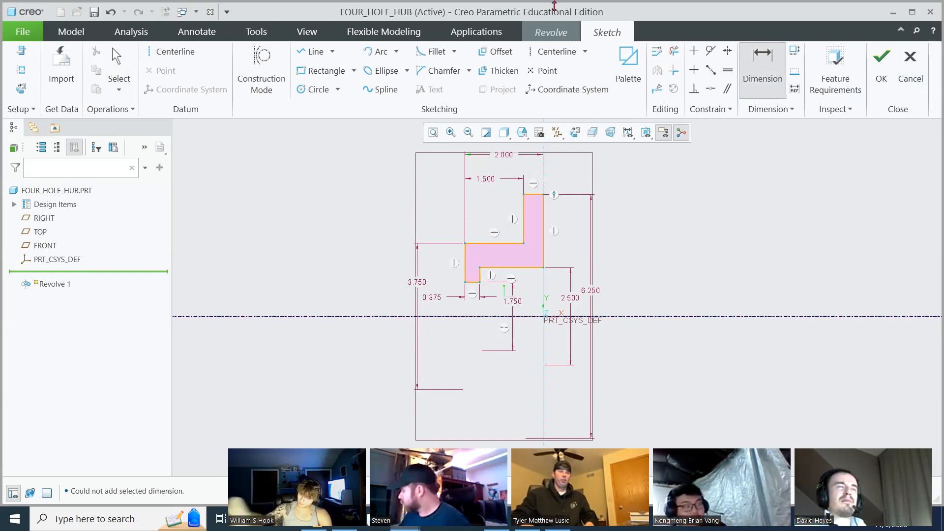
# Check the section against the feature requirements and finish the sketch.
pyautogui.click(838, 83)
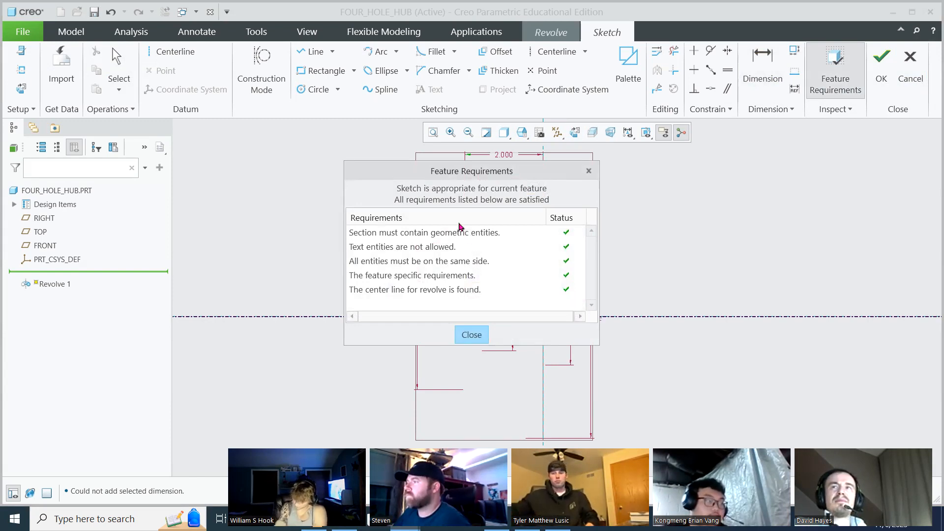
pyautogui.click(471, 335)
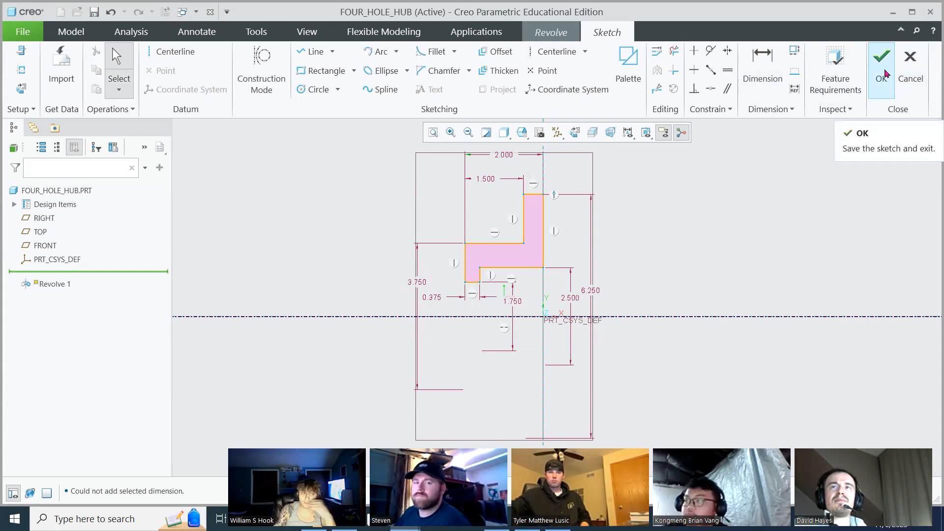
pyautogui.click(883, 73)
# Inspect the revolve preview from several sides, complete the 360° solid revolve and return the model to its default orientation.
pyautogui.moveTo(675, 243); pyautogui.dragTo(635, 259, button='middle')
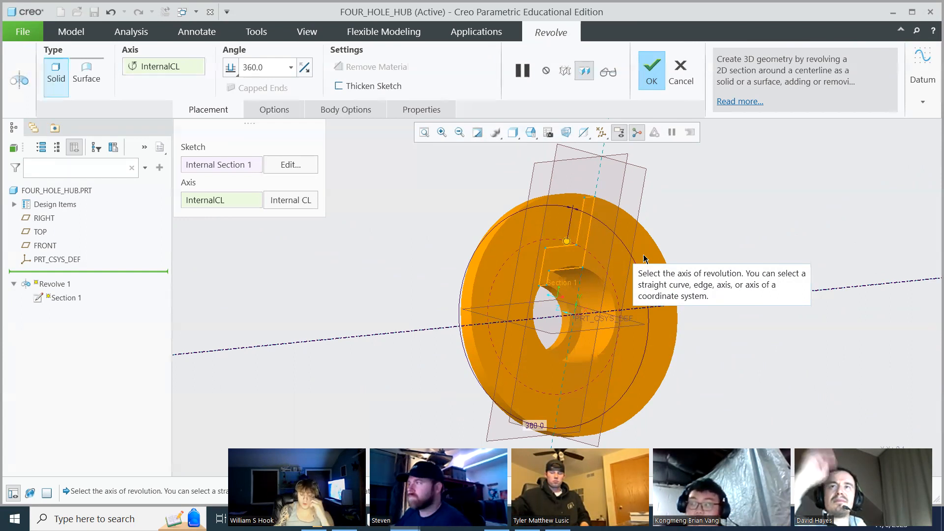
pyautogui.moveTo(634, 258); pyautogui.dragTo(596, 261, button='middle')
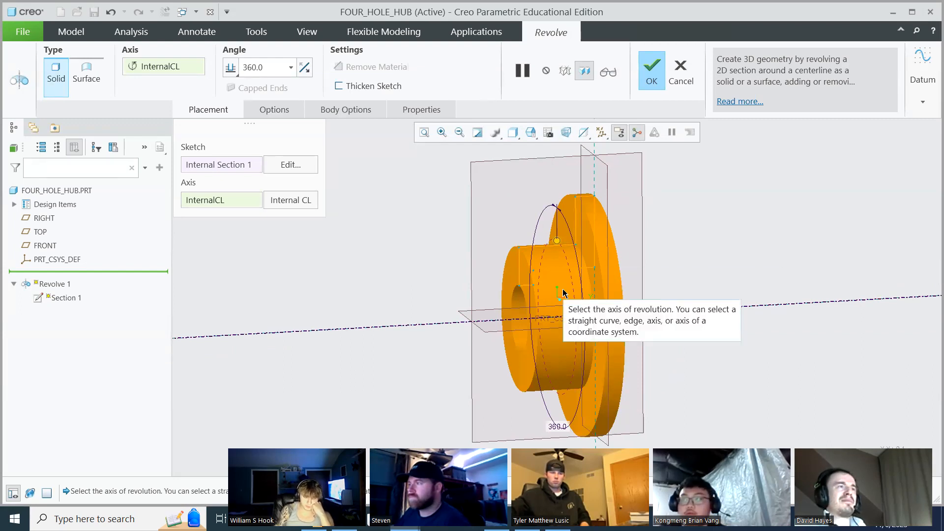
pyautogui.moveTo(631, 281); pyautogui.dragTo(569, 281, button='middle')
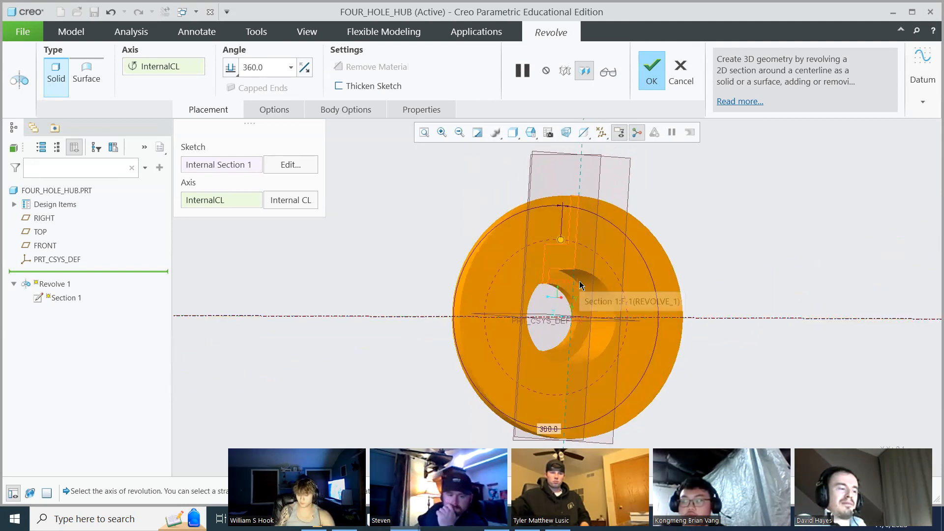
pyautogui.moveTo(601, 275); pyautogui.dragTo(659, 275, button='middle')
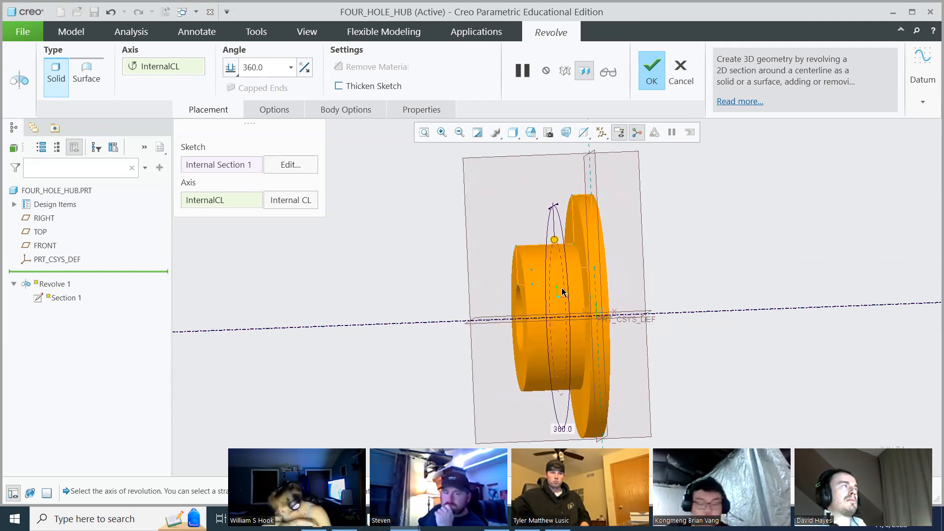
pyautogui.moveTo(536, 302)
pyautogui.mouseDown(button='middle')
pyautogui.moveTo(559, 297)
pyautogui.moveTo(552, 302)
pyautogui.mouseUp(button='middle')
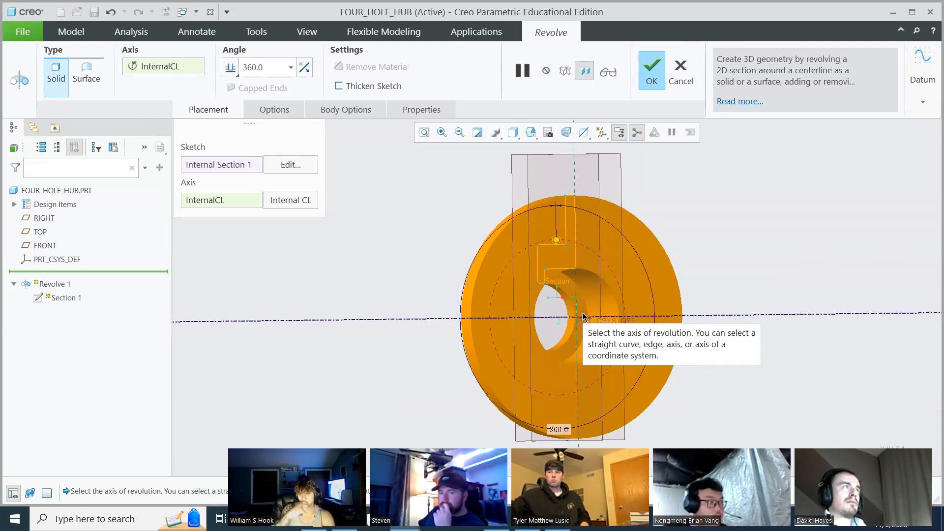
pyautogui.middleClick(698, 229)
pyautogui.hotkey('ctrl', 'd')
pyautogui.moveTo(735, 228)
pyautogui.mouseDown(button='middle')
pyautogui.moveTo(789, 213)
pyautogui.moveTo(762, 240)
pyautogui.mouseUp(button='middle')
pyautogui.click(762, 240)
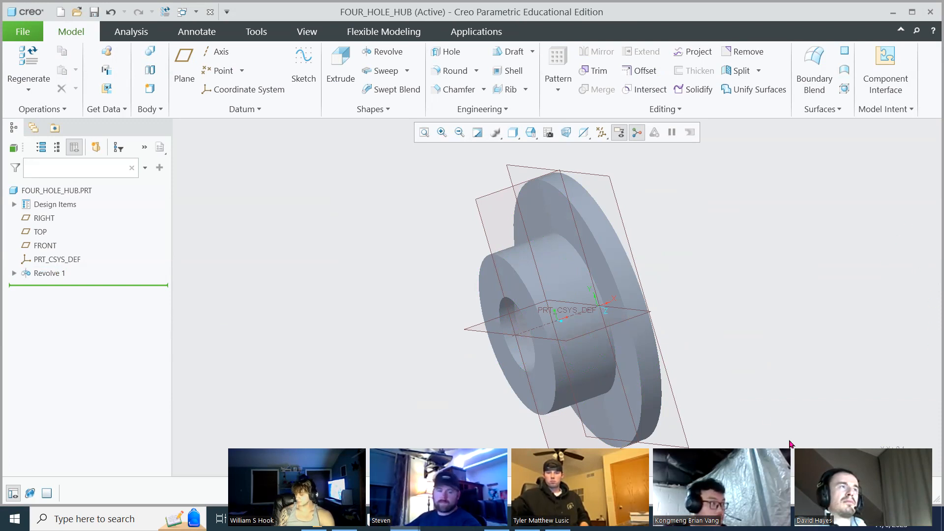
# Switch to the camera window to examine the 4-Hole Hub reference drawing, and return to Creo.
pyautogui.hotkey('alt', 'Tab')
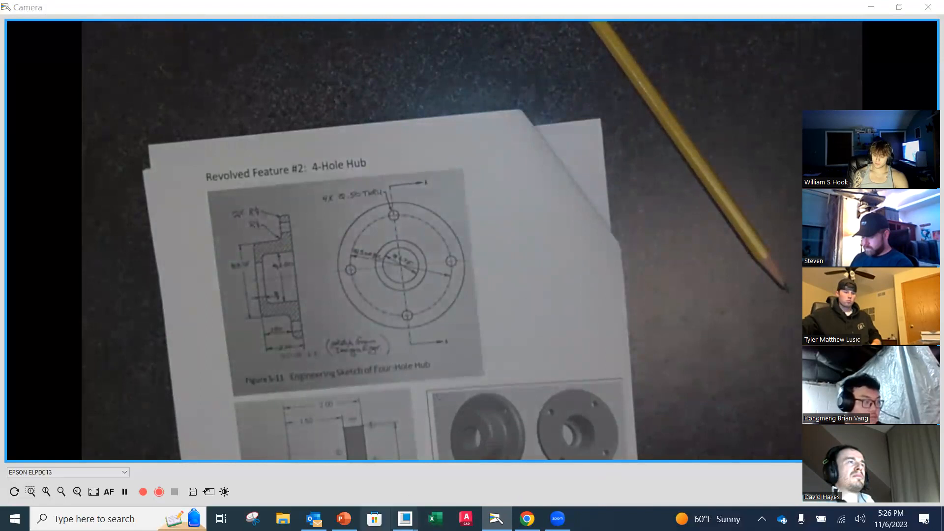
pyautogui.moveTo(405, 519)
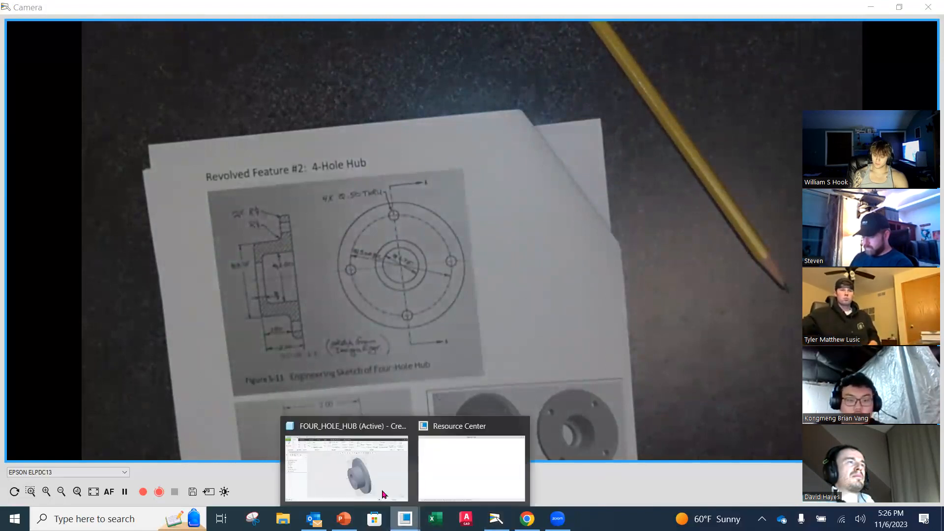
pyautogui.click(347, 467)
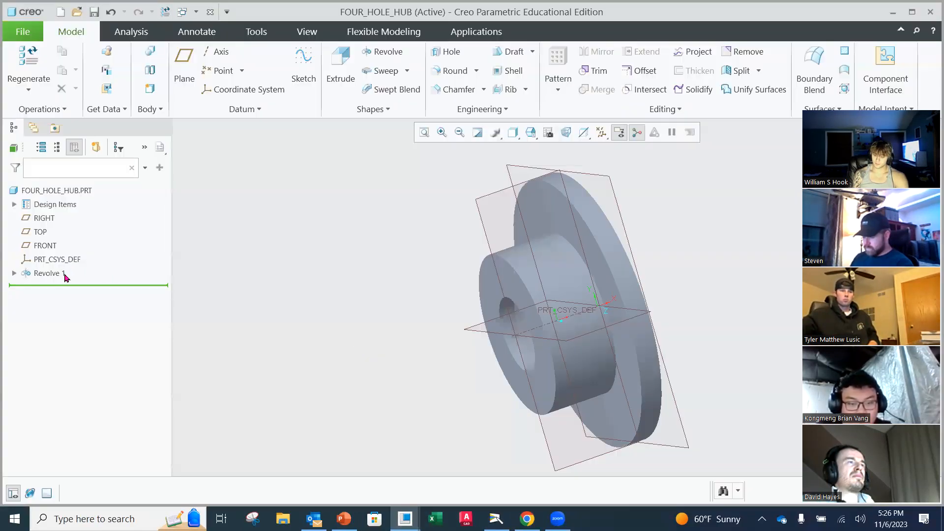
# Open the revolve's section for editing and delete the barrel's outer diameter dimension.
pyautogui.click(15, 274)
pyautogui.click(49, 287)
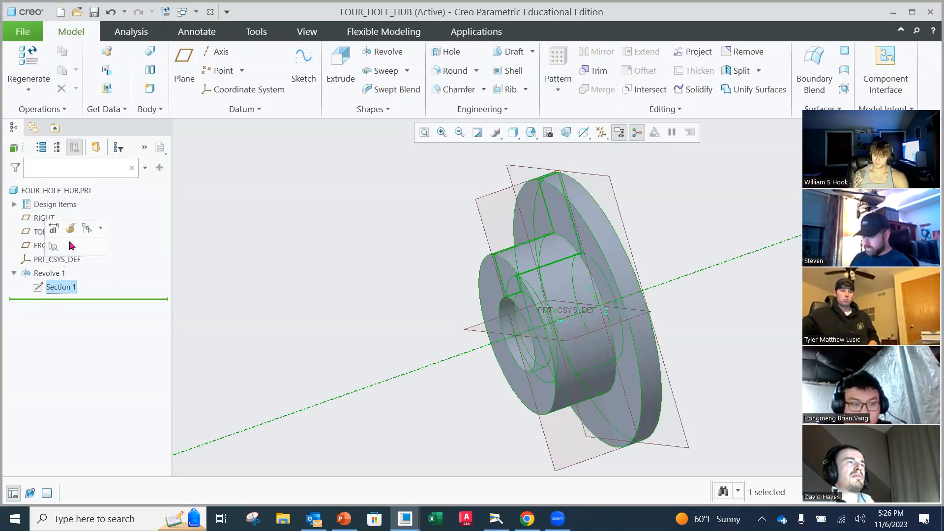
pyautogui.click(78, 226)
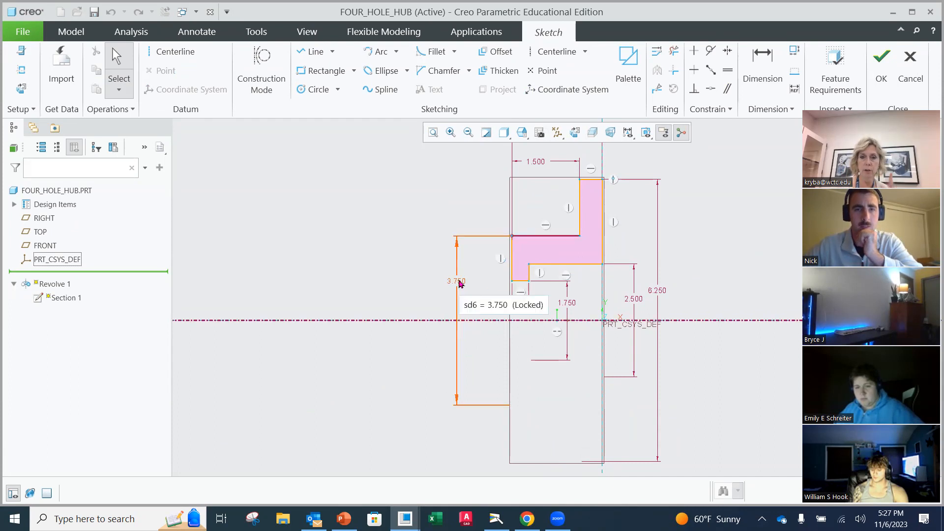
pyautogui.click(460, 284)
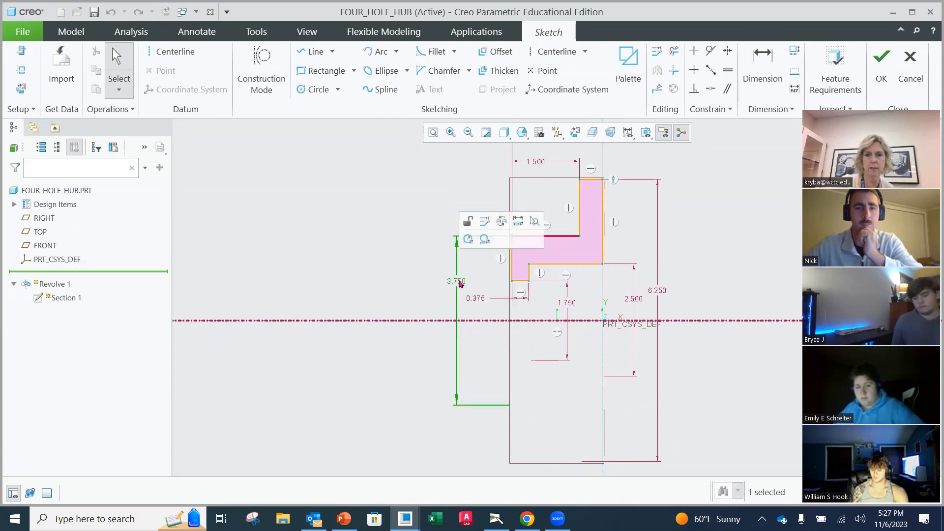
pyautogui.press('Delete')
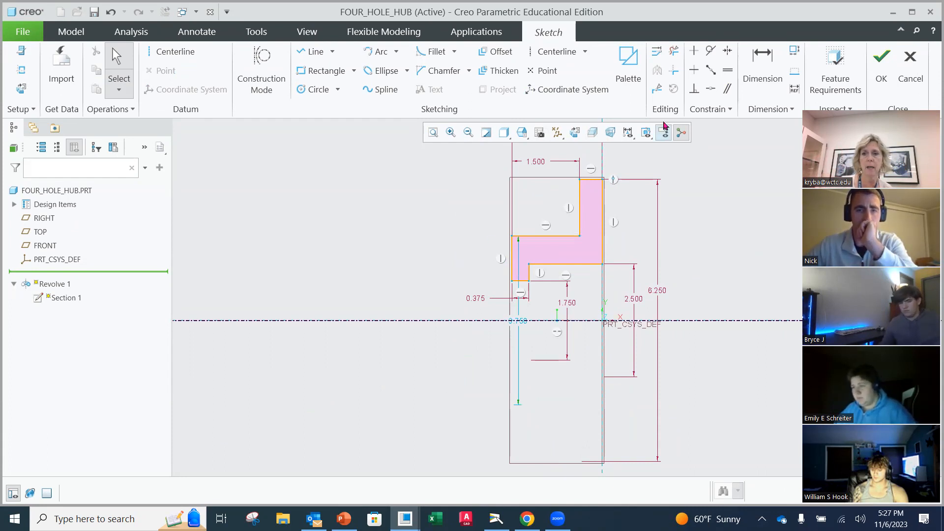
# Dimension the barrel's outer edge to the horizontal centerline as a radius beside the section, and delete that dimension.
pyautogui.click(762, 68)
pyautogui.click(543, 239)
pyautogui.click(462, 320)
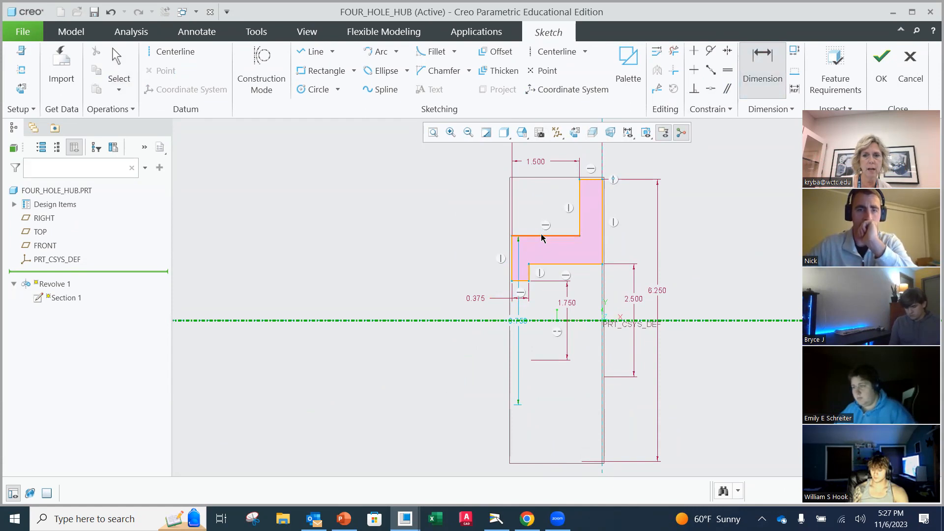
pyautogui.middleClick(415, 276)
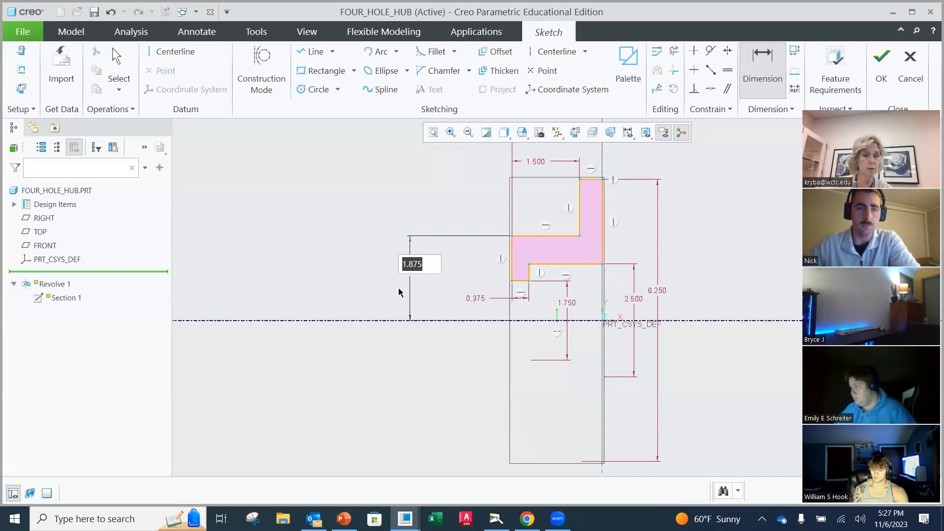
pyautogui.middleClick(399, 292)
pyautogui.click(412, 275)
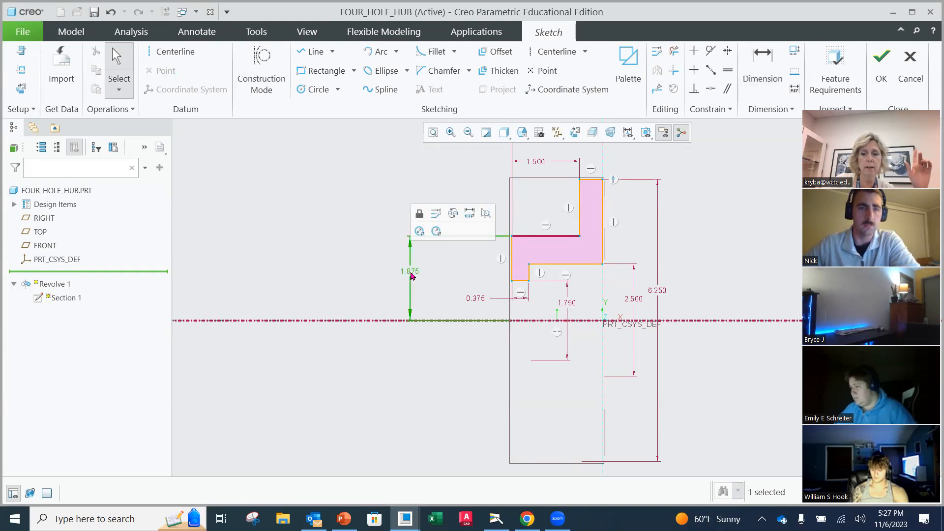
pyautogui.press('Delete')
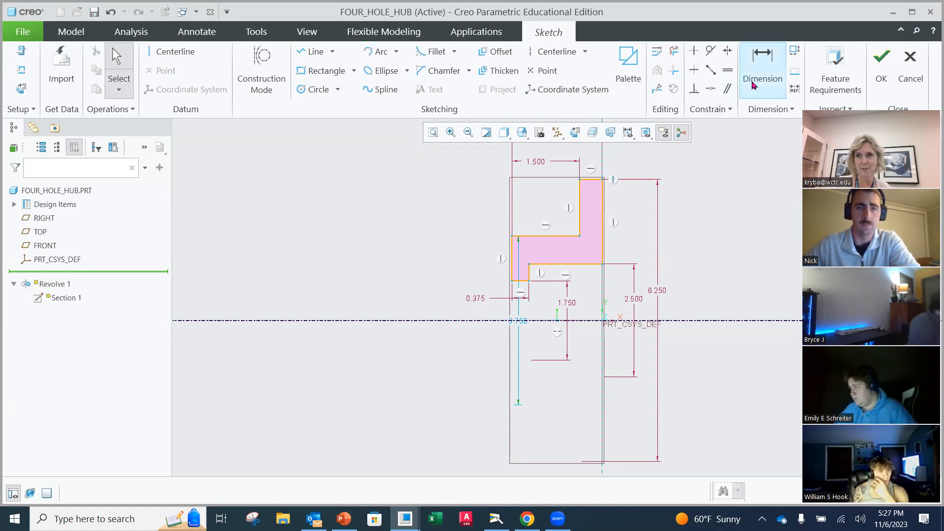
# Dimension the barrel's outer edge about the horizontal centerline as a 3.750 diameter beside the section, and complete the redefined revolve.
pyautogui.click(757, 79)
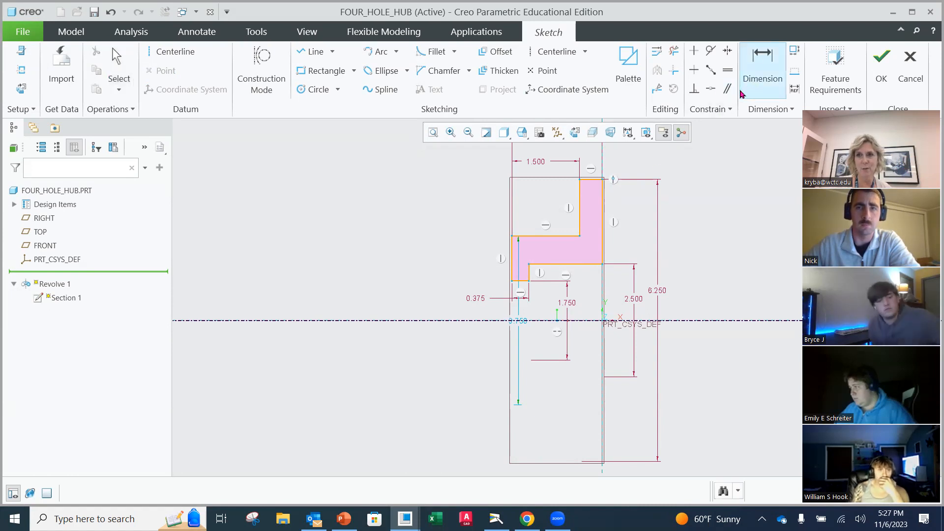
pyautogui.click(423, 321)
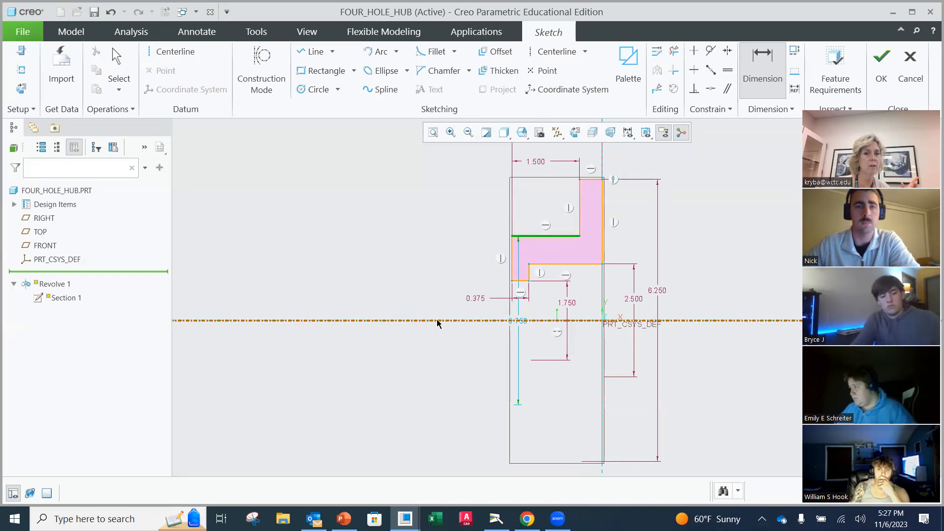
pyautogui.middleClick(412, 296)
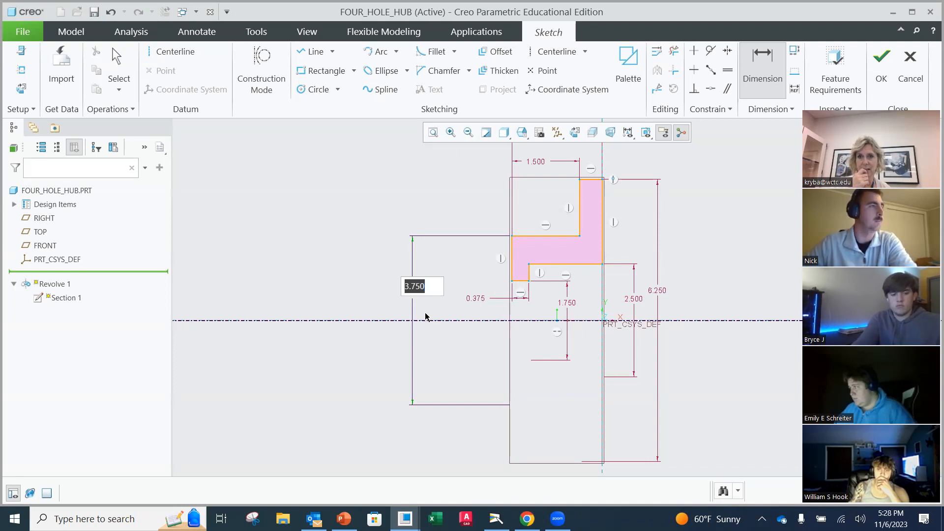
pyautogui.press('Return')
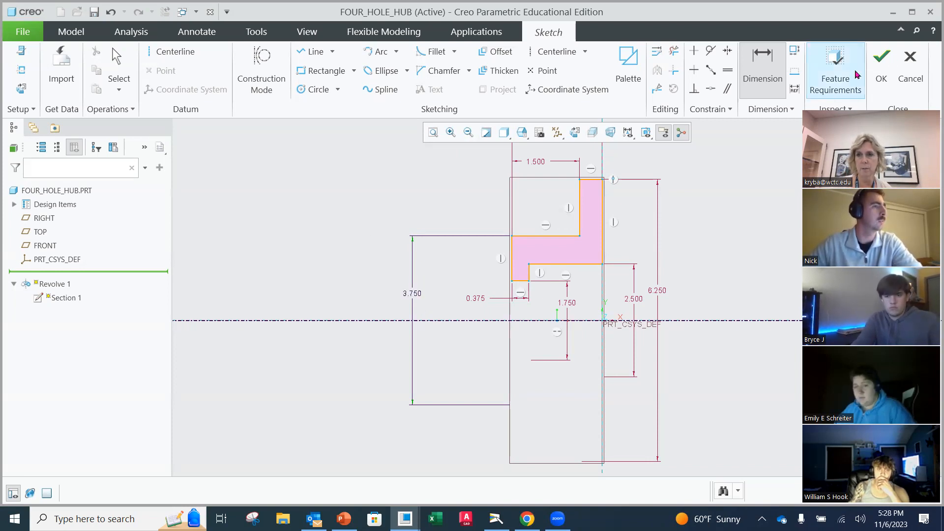
pyautogui.click(835, 71)
pyautogui.click(470, 335)
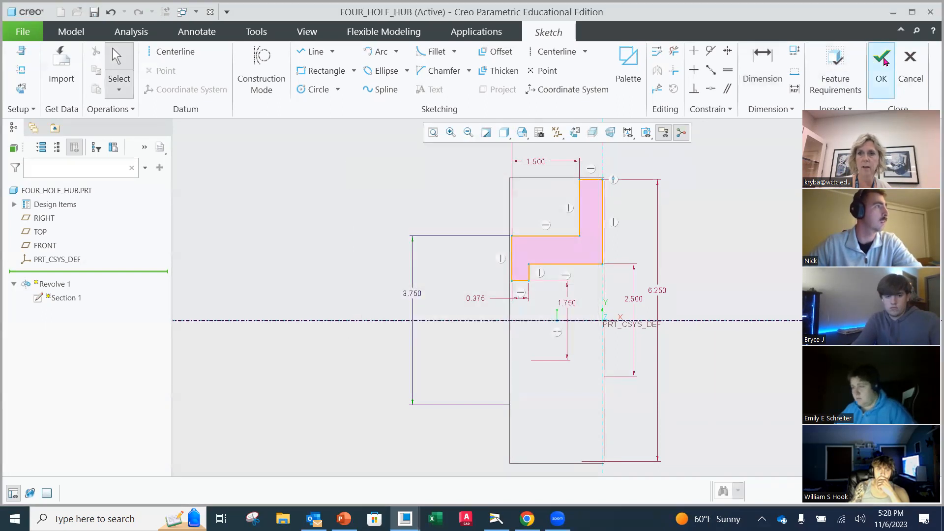
pyautogui.click(882, 69)
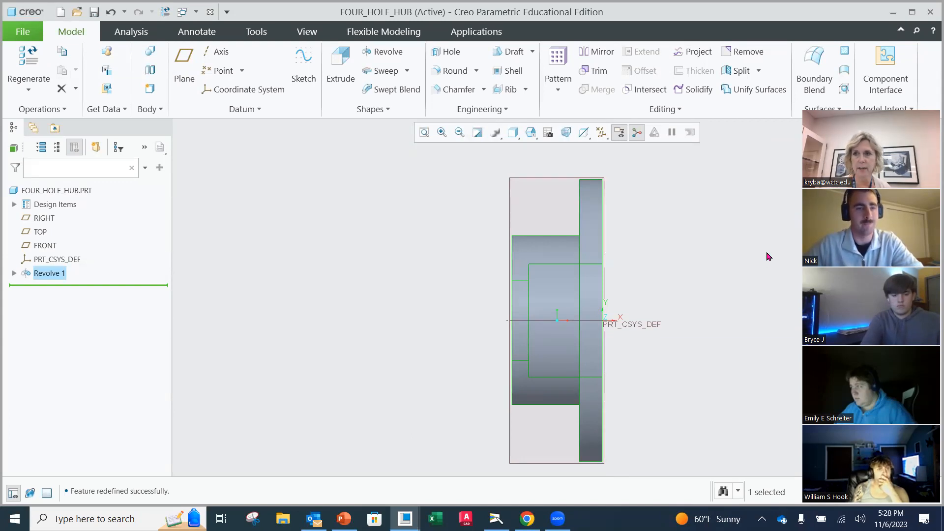
pyautogui.hotkey('ctrl', 'd')
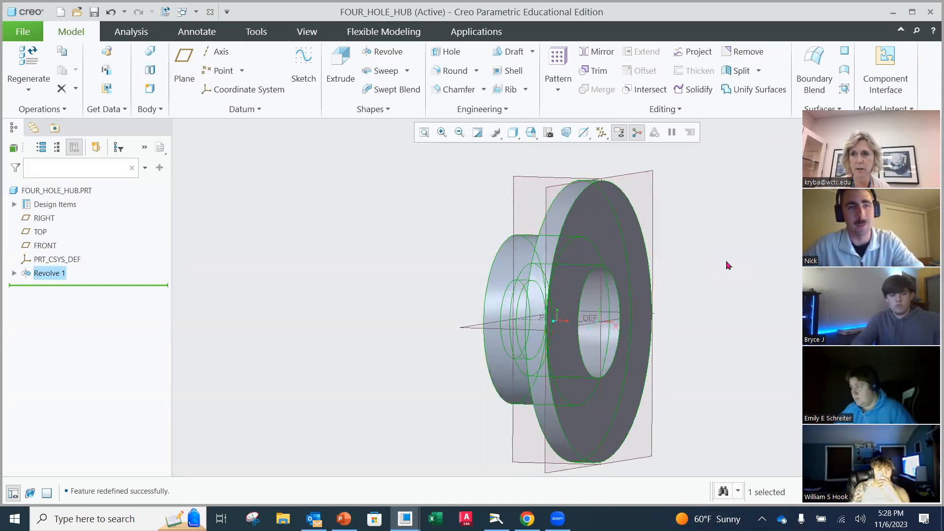
# Start a round feature with a 0.25 radius and set the model display to Shading With Edges.
pyautogui.moveTo(723, 267); pyautogui.dragTo(666, 253, button='middle')
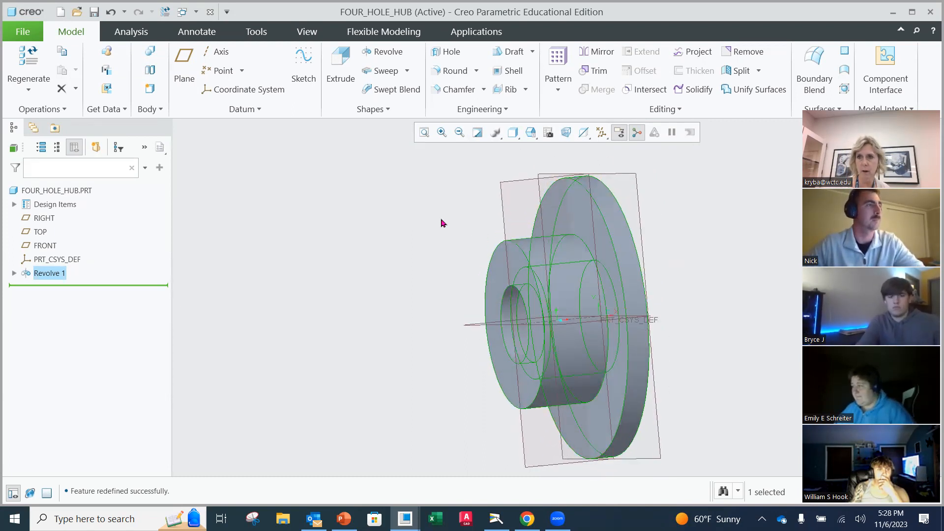
pyautogui.moveTo(421, 213)
pyautogui.mouseDown(button='middle')
pyautogui.moveTo(419, 189)
pyautogui.moveTo(420, 211)
pyautogui.moveTo(432, 219)
pyautogui.moveTo(510, 226)
pyautogui.moveTo(480, 227)
pyautogui.mouseUp(button='middle')
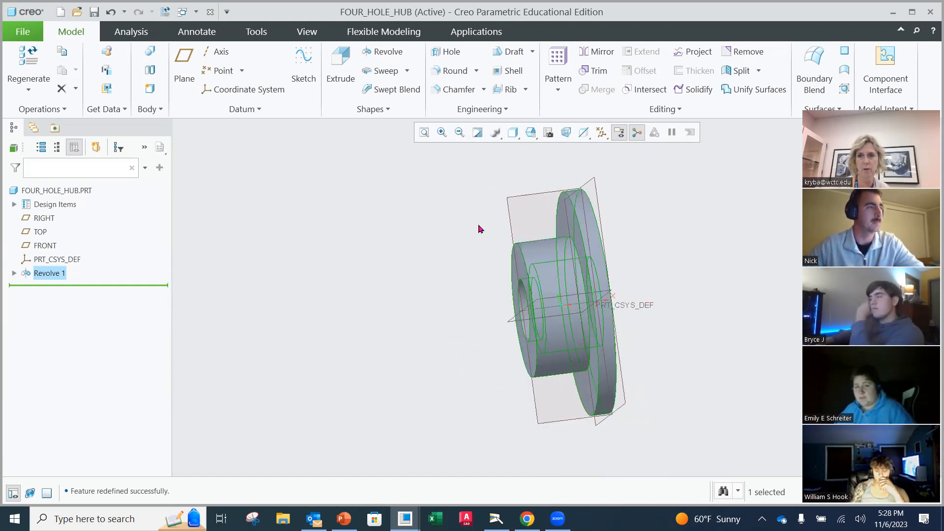
pyautogui.click(455, 71)
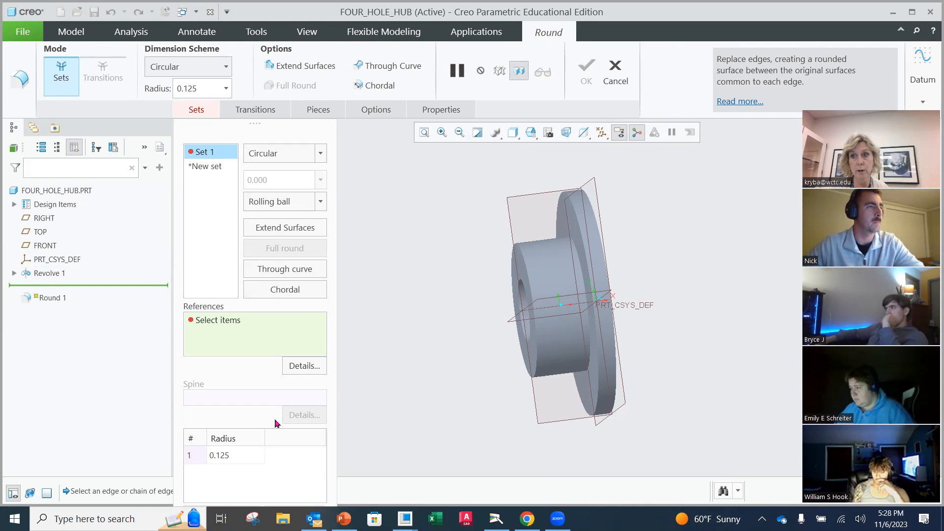
pyautogui.doubleClick(242, 456)
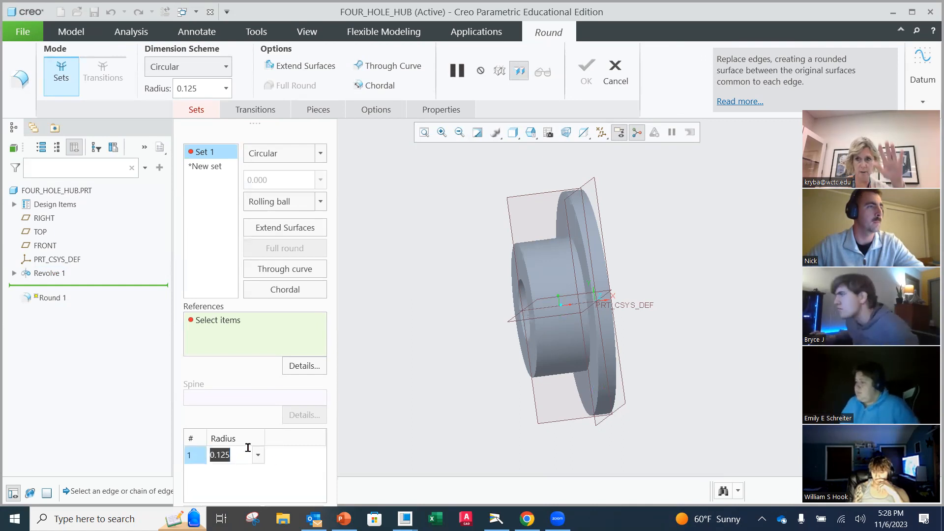
pyautogui.write('.25')
pyautogui.press('Return')
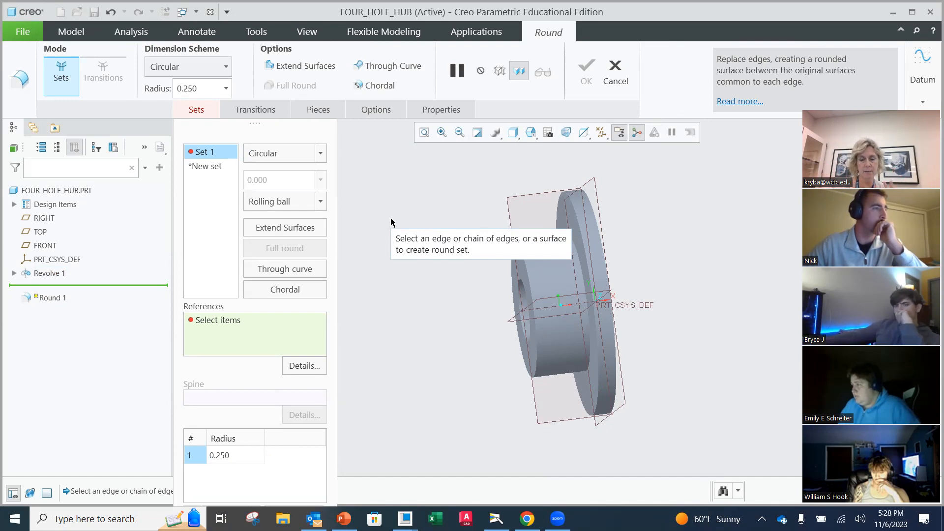
pyautogui.moveTo(620, 232); pyautogui.dragTo(626, 234, button='middle')
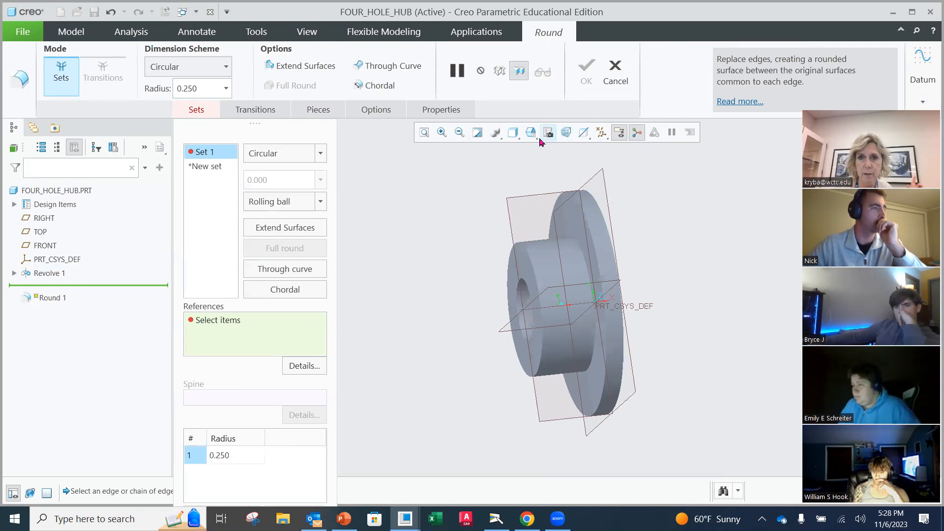
pyautogui.click(517, 137)
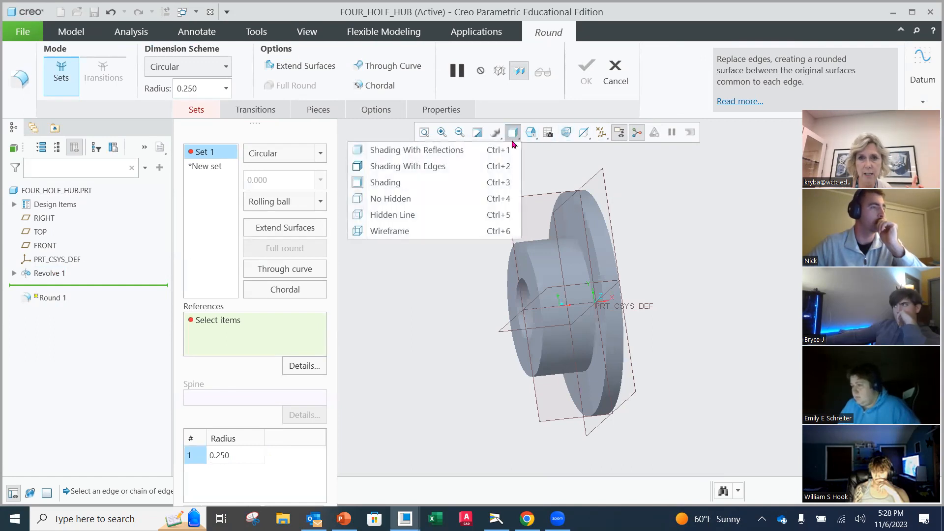
pyautogui.click(461, 171)
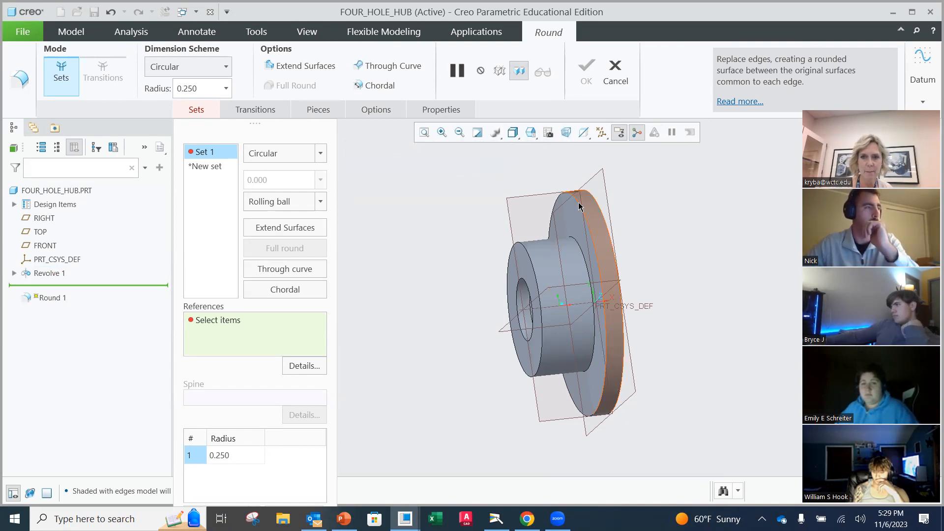
# Apply the round to the flange's barrel-side outer edge, the flange-to-barrel corner and the barrel's outer end edge.
pyautogui.scroll(-2, 579, 205)
pyautogui.scroll(4, 578, 201)
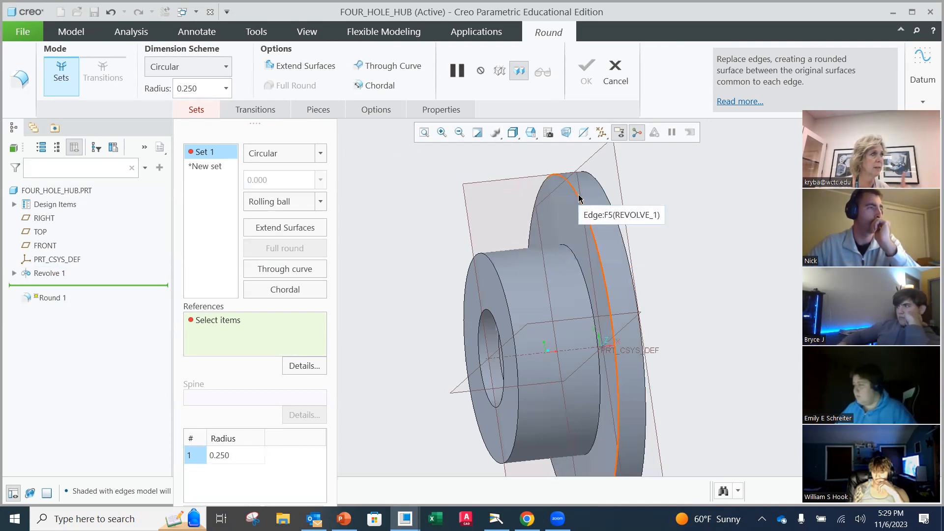
pyautogui.click(579, 199)
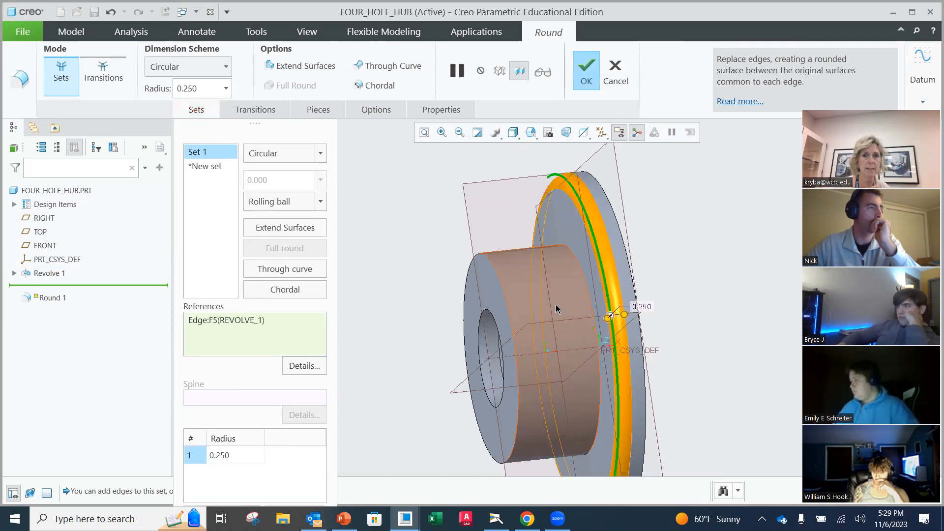
pyautogui.click(584, 281)
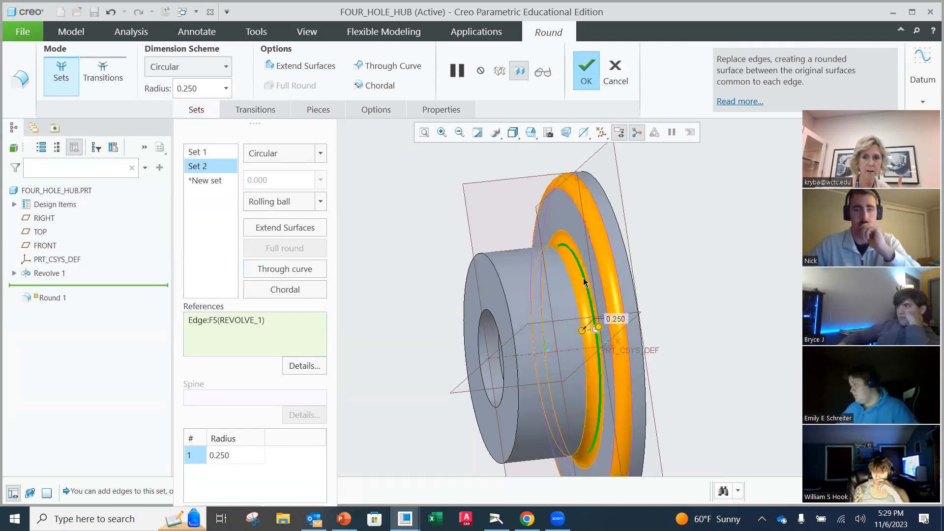
pyautogui.click(504, 296)
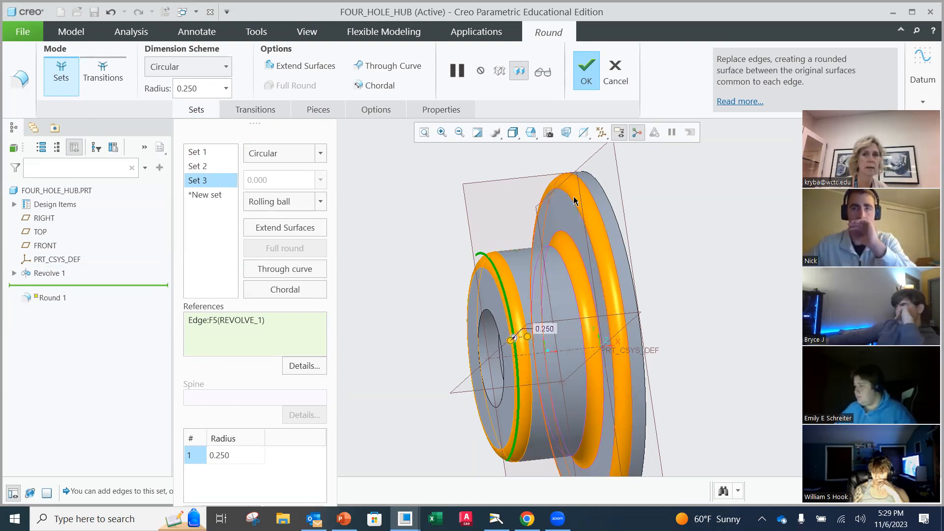
pyautogui.click(587, 76)
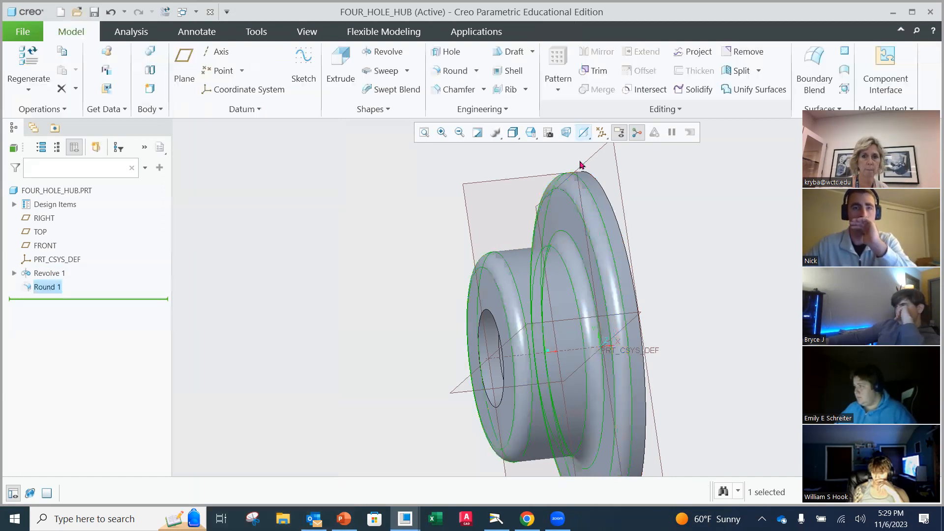
# Round the inside corner at the bottom of the larger bore with a 0.250 radius.
pyautogui.moveTo(638, 231)
pyautogui.mouseDown(button='middle')
pyautogui.moveTo(654, 269)
pyautogui.moveTo(617, 242)
pyautogui.moveTo(531, 308)
pyautogui.mouseUp(button='middle')
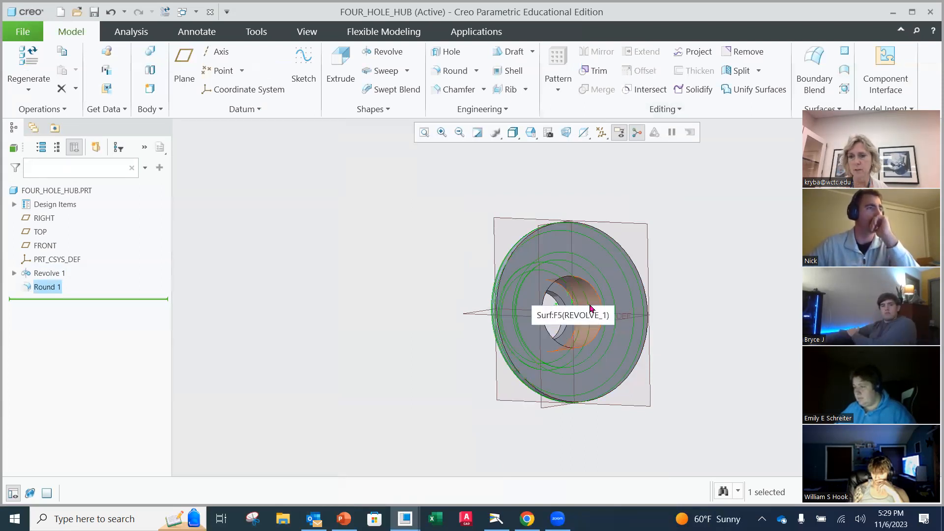
pyautogui.scroll(2, 558, 300)
pyautogui.scroll(-3, 558, 301)
pyautogui.scroll(-5, 560, 306)
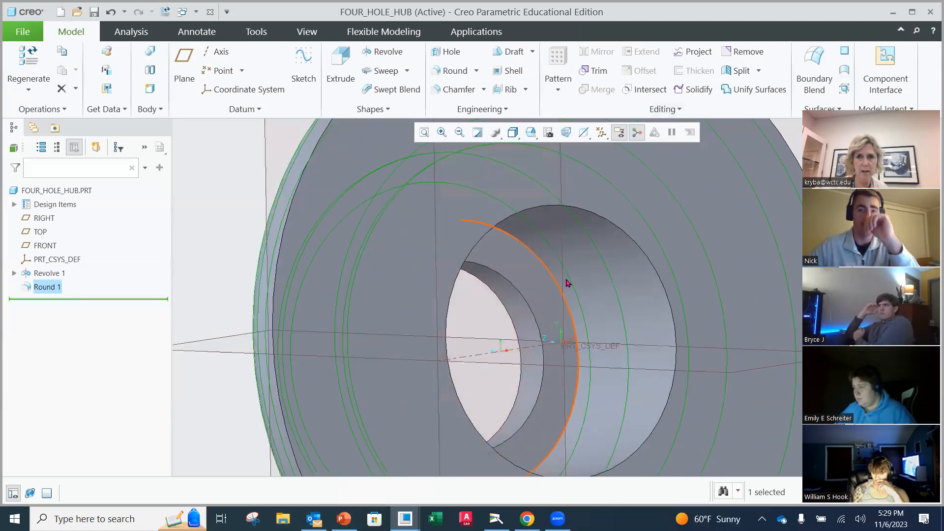
pyautogui.click(460, 71)
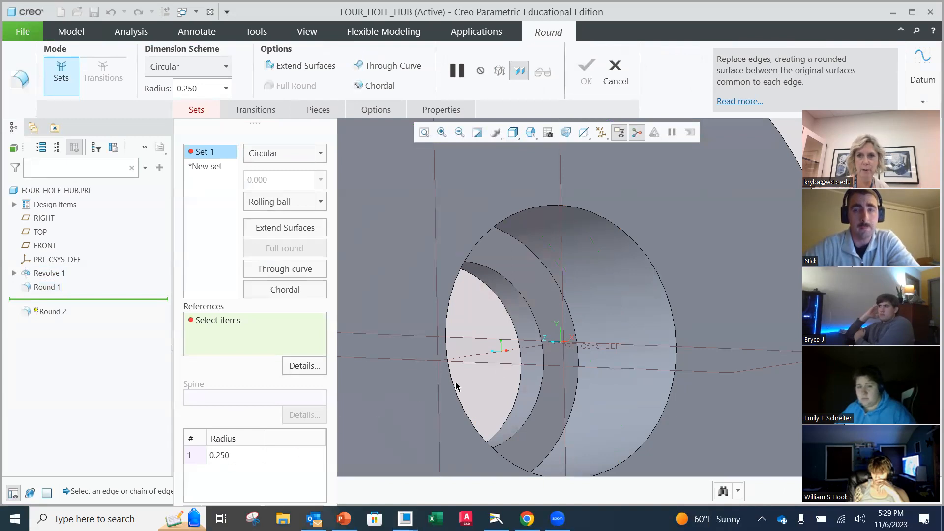
pyautogui.click(572, 324)
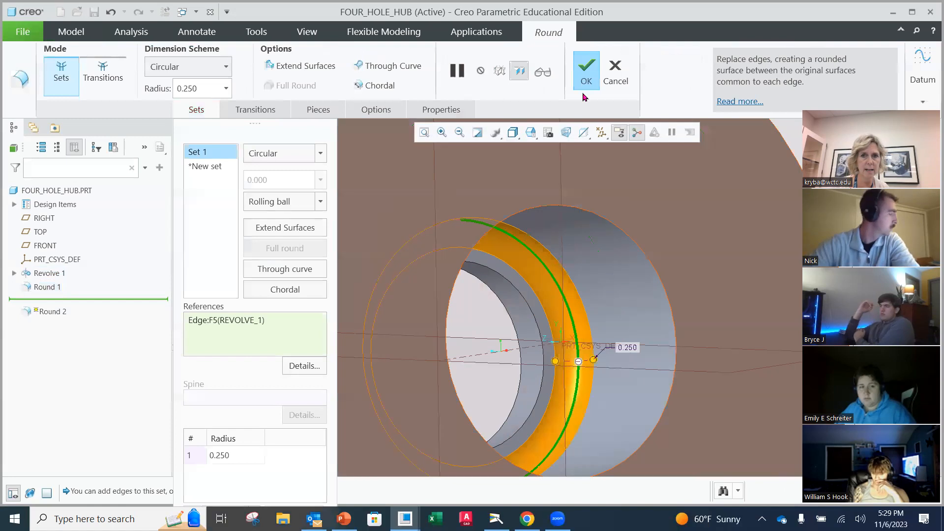
pyautogui.click(587, 74)
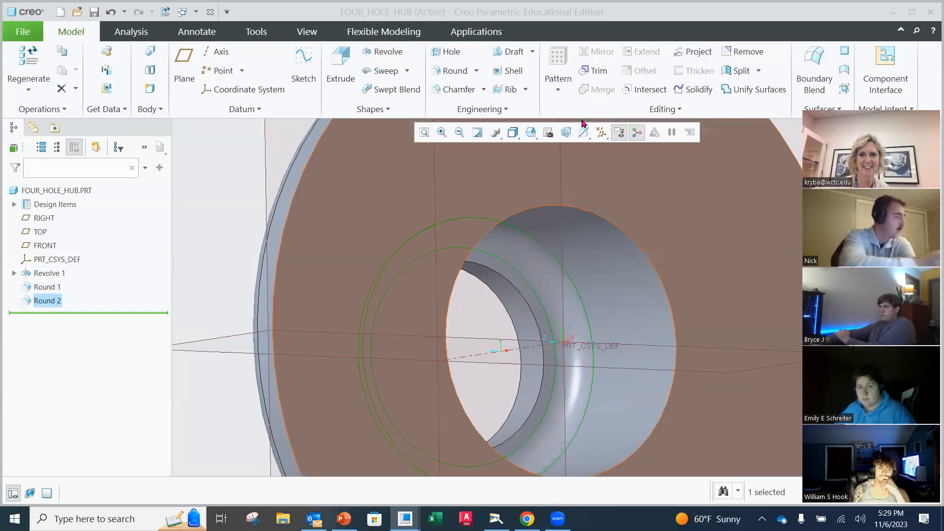
# Save the part as FOUR_HOLE_HUB.PRT in the WCTC_CREO folder.
pyautogui.scroll(-5, 571, 284)
pyautogui.moveTo(571, 284); pyautogui.dragTo(639, 295, button='middle')
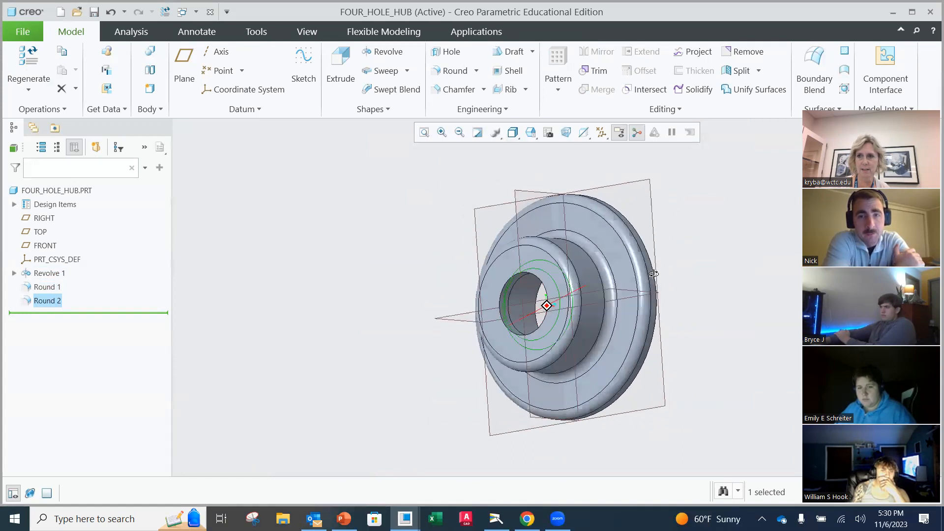
pyautogui.click(26, 33)
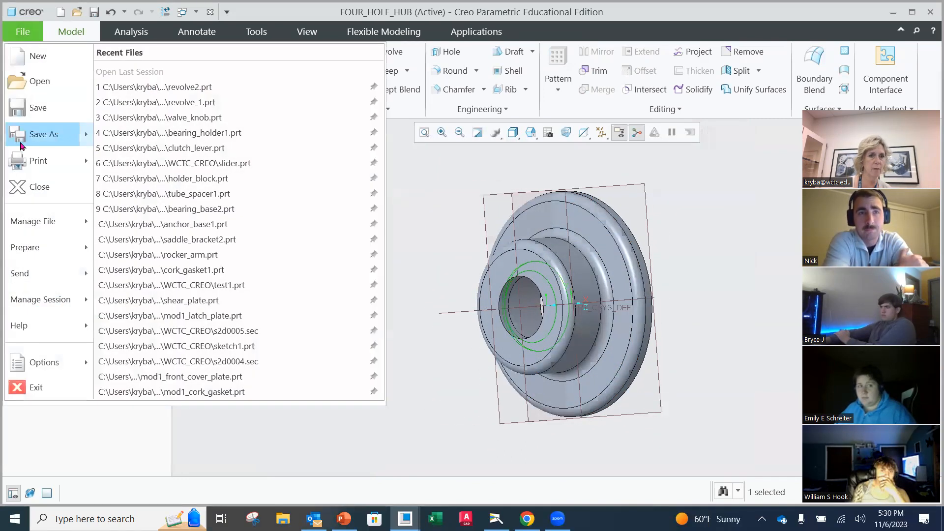
pyautogui.click(47, 109)
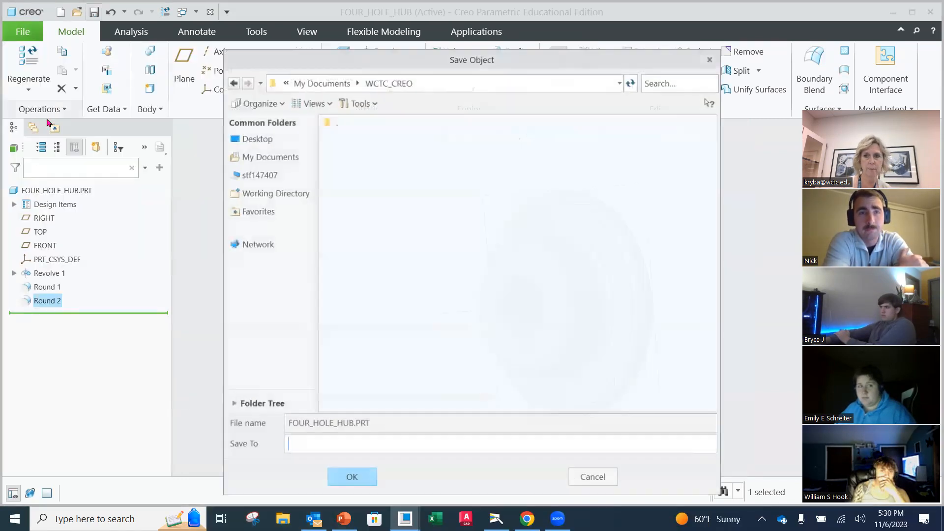
pyautogui.click(353, 478)
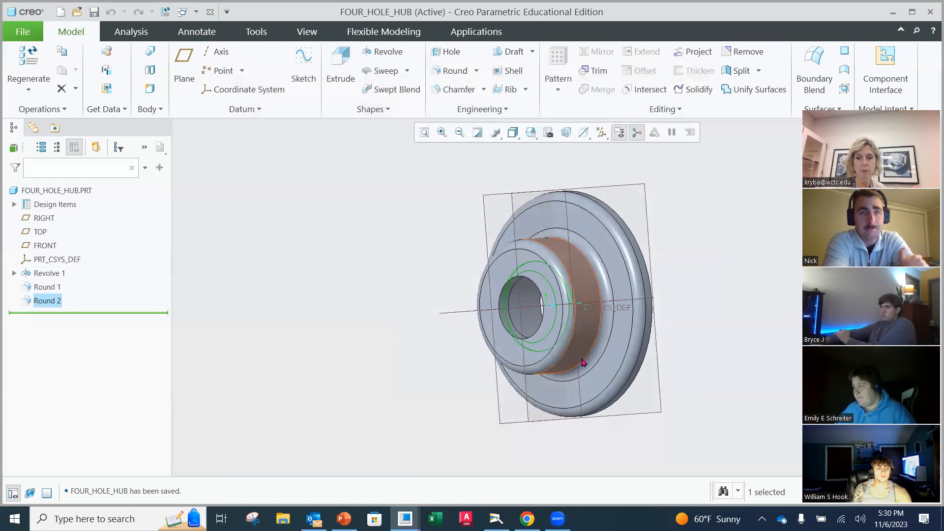
# Switch to the camera window to examine the bolt hole layout on the 4-Hole Hub drawing, and return to Creo.
pyautogui.click(495, 519)
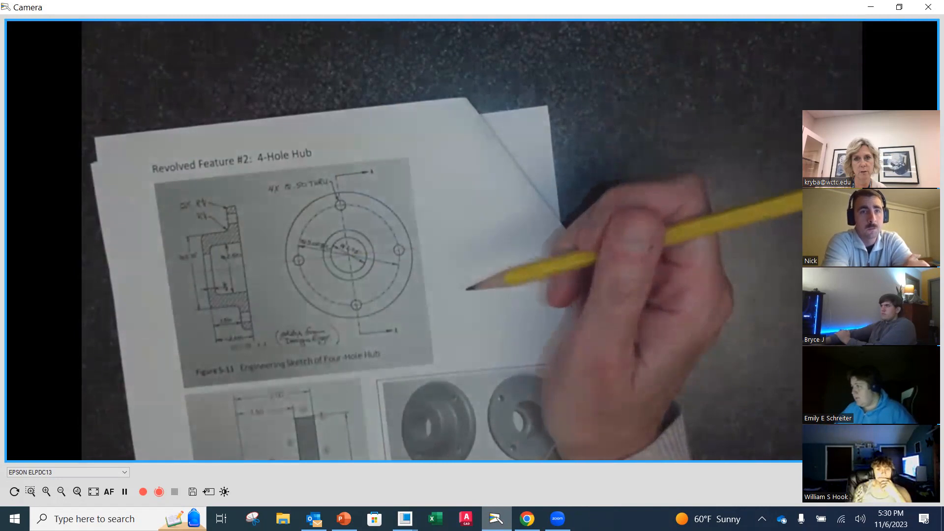
pyautogui.moveTo(527, 521)
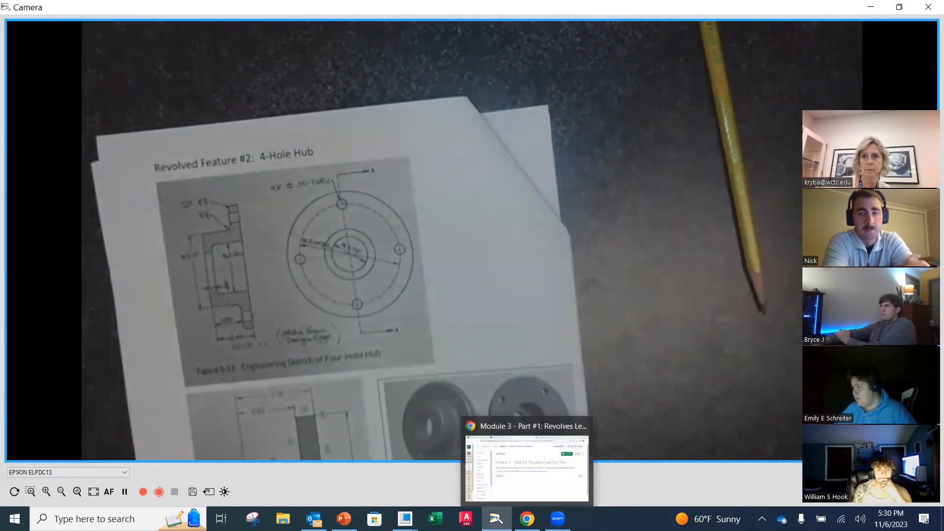
pyautogui.moveTo(496, 520)
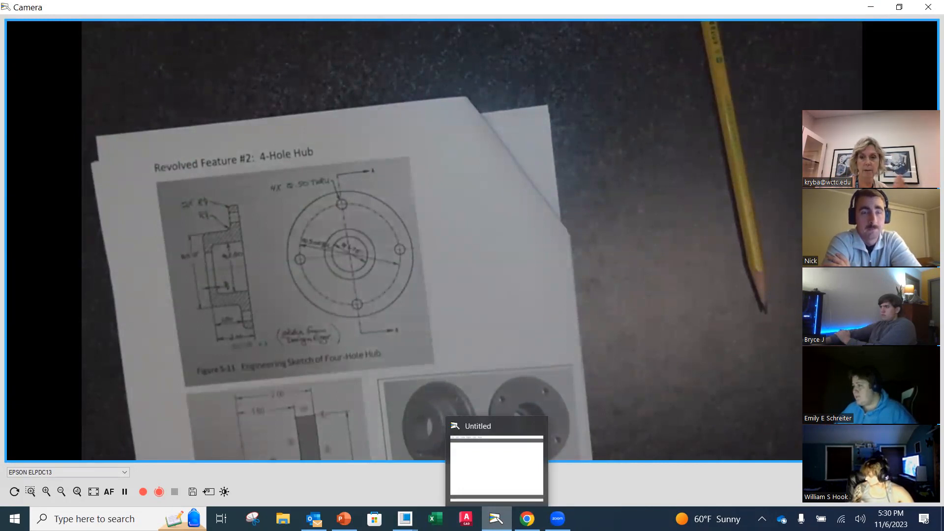
pyautogui.moveTo(404, 519)
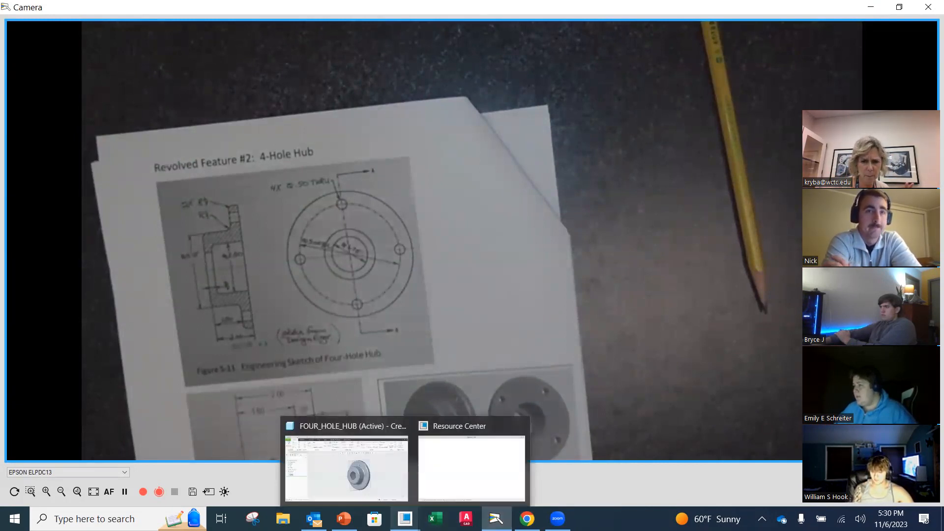
pyautogui.click(386, 480)
# Start an Extrude with its sketch on the flange's flat outer face.
pyautogui.moveTo(428, 350); pyautogui.dragTo(457, 265, button='middle')
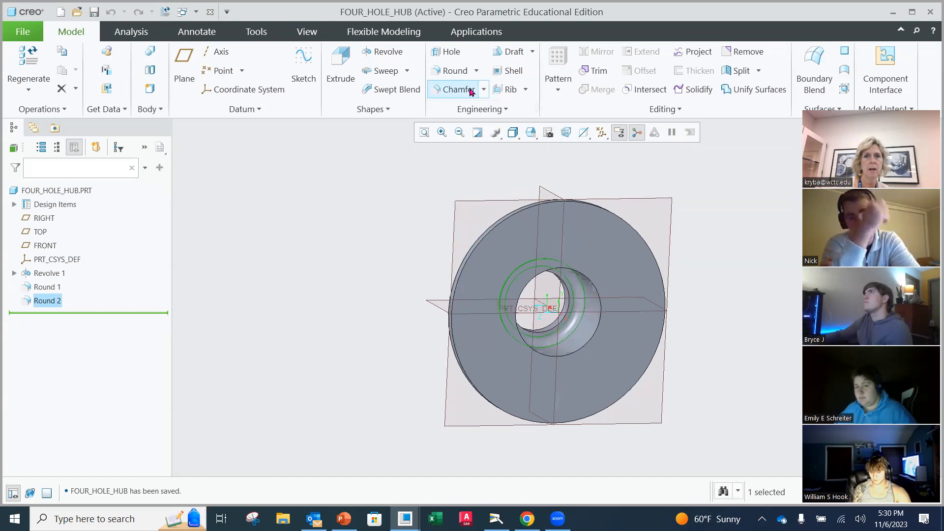
pyautogui.click(347, 84)
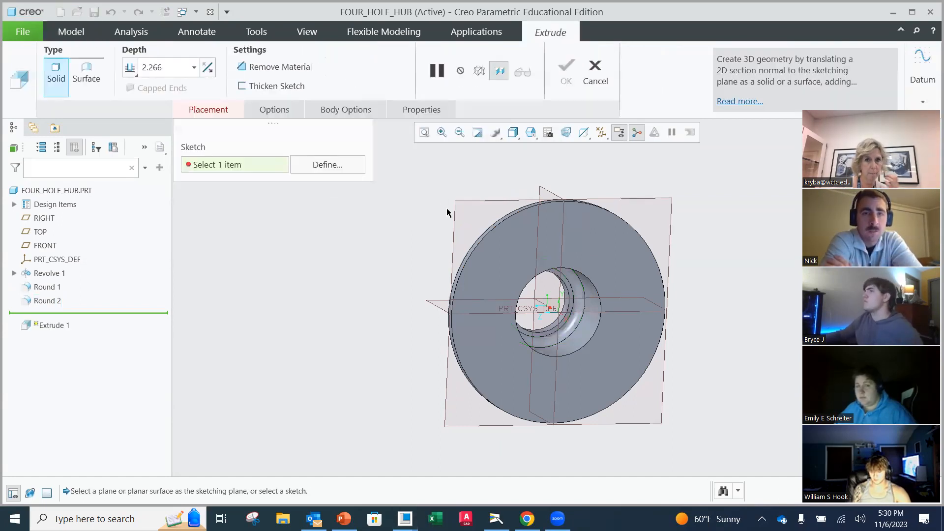
pyautogui.click(514, 261)
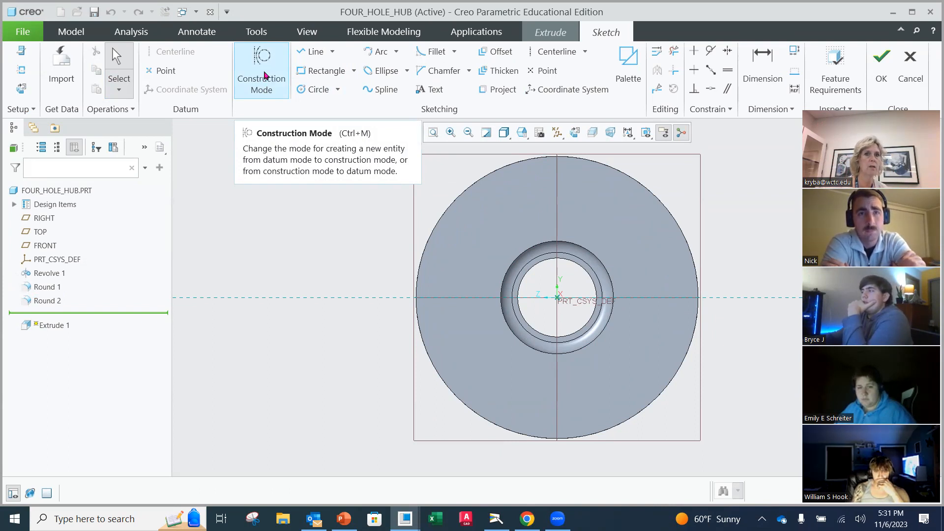
# Sketch a construction circle of about 2.446 radius on the flange face, centred on the hub's axis.
pyautogui.click(265, 76)
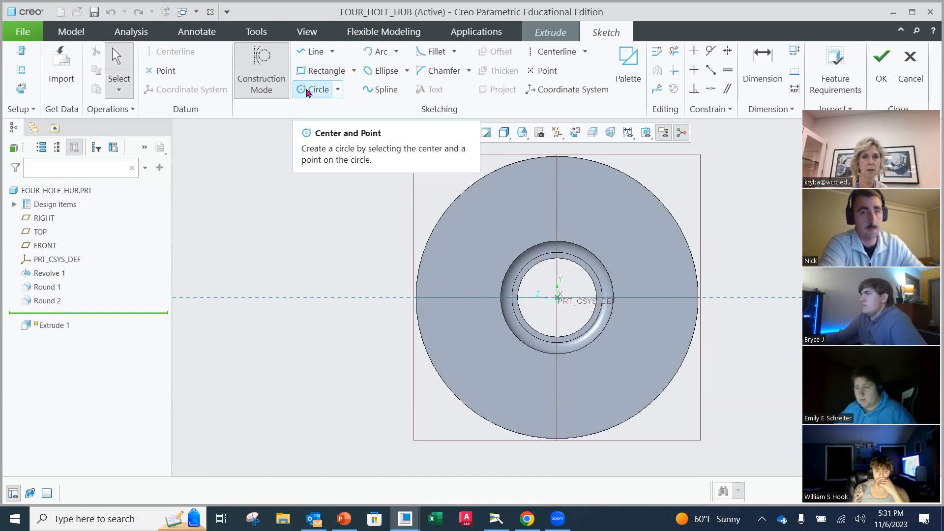
pyautogui.click(307, 92)
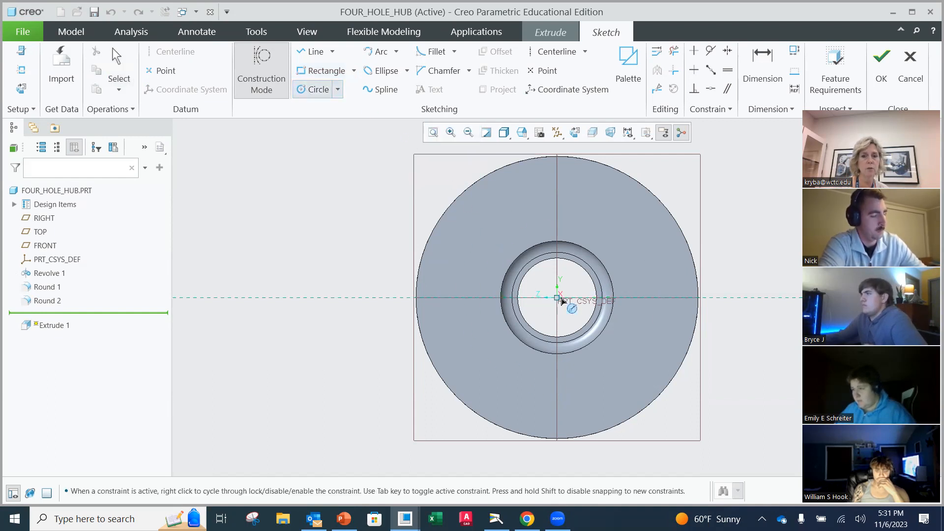
pyautogui.click(559, 298)
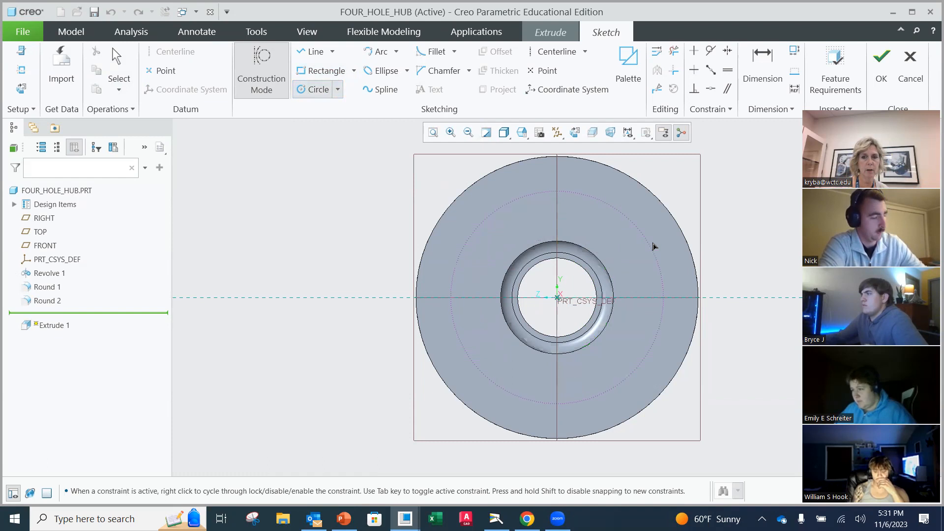
pyautogui.click(656, 248)
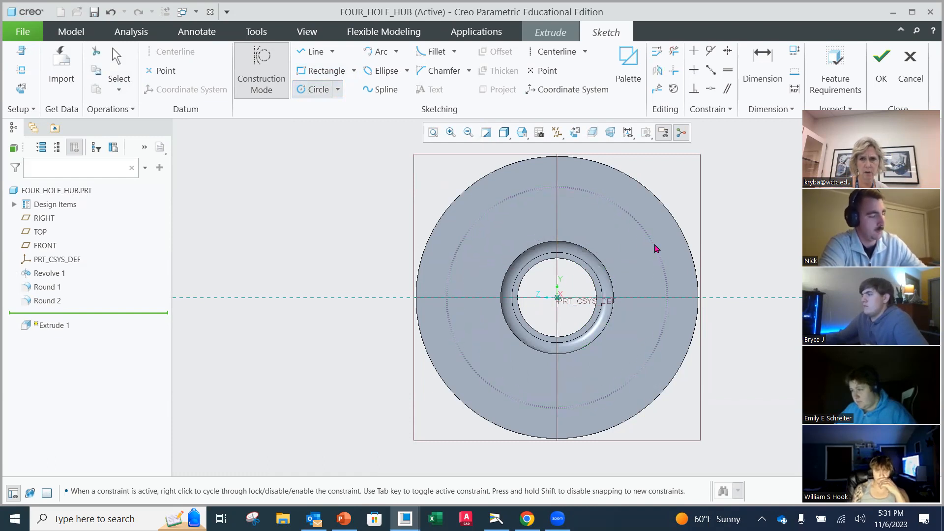
pyautogui.middleClick(354, 192)
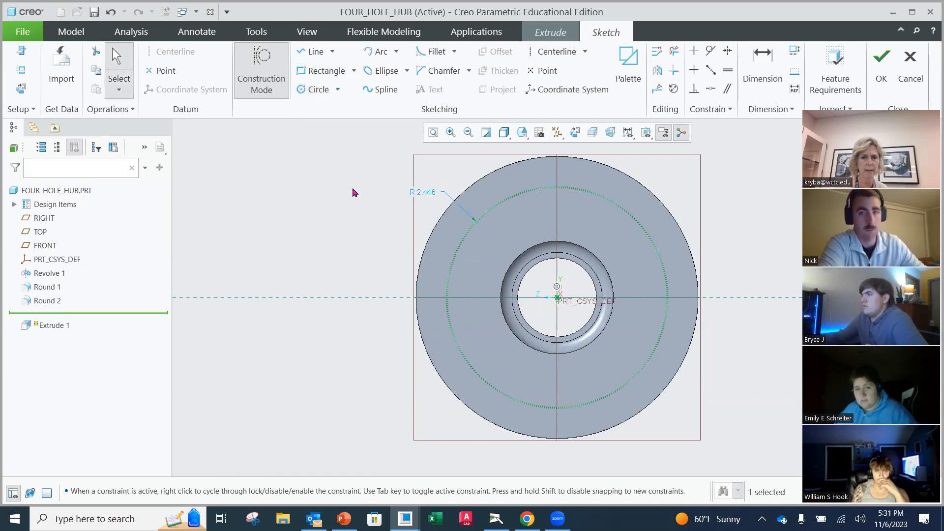
# Set the construction circle's radius to 2.5 and convert its radius dimension to a diameter dimension.
pyautogui.scroll(2, 498, 236)
pyautogui.moveTo(471, 230); pyautogui.dragTo(489, 232, button='middle')
pyautogui.scroll(2, 489, 232)
pyautogui.scroll(-4, 487, 235)
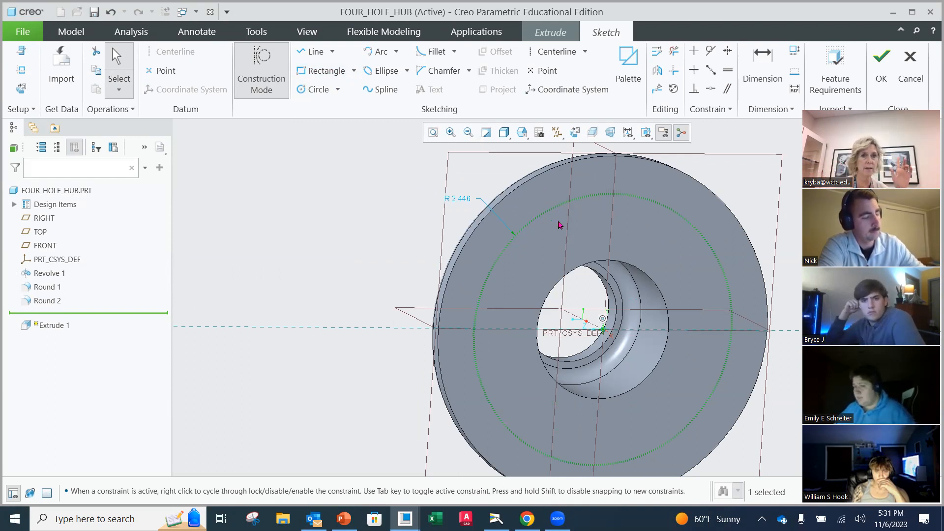
pyautogui.click(279, 80)
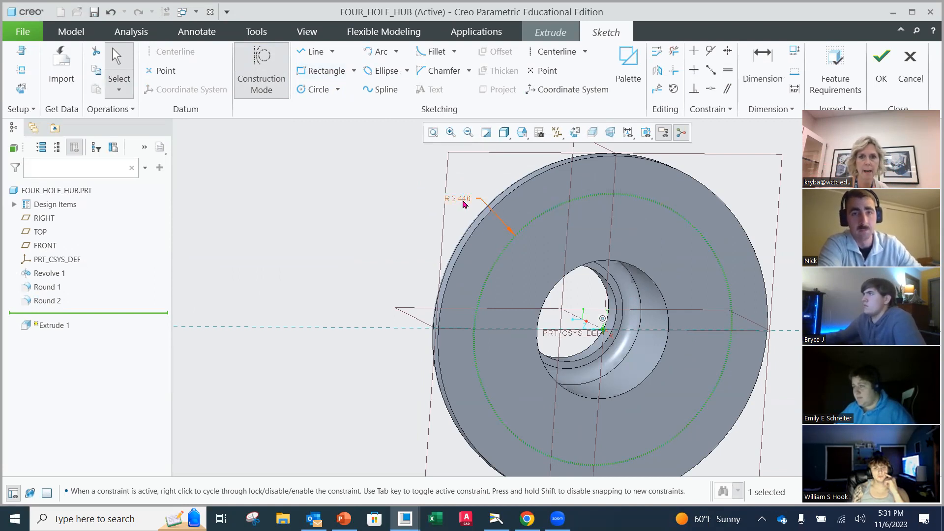
pyautogui.doubleClick(463, 201)
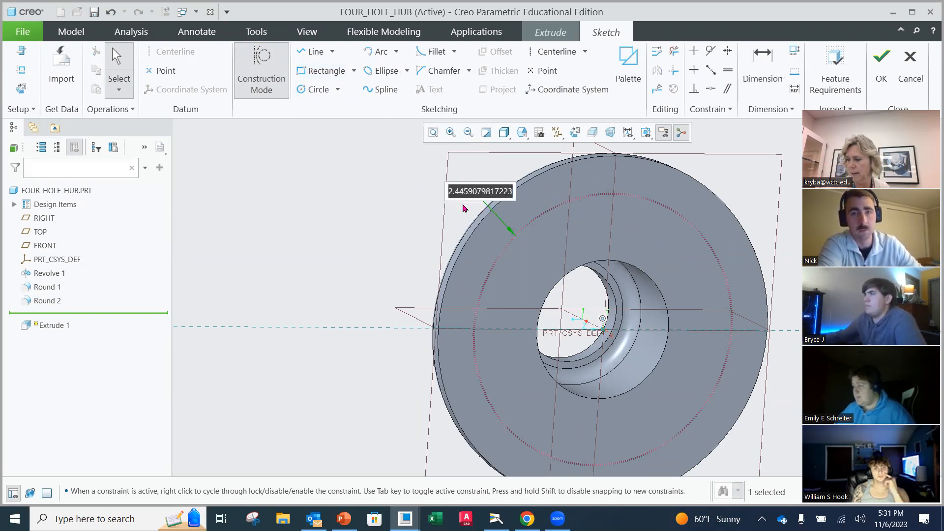
pyautogui.write('2.5')
pyautogui.press('Return')
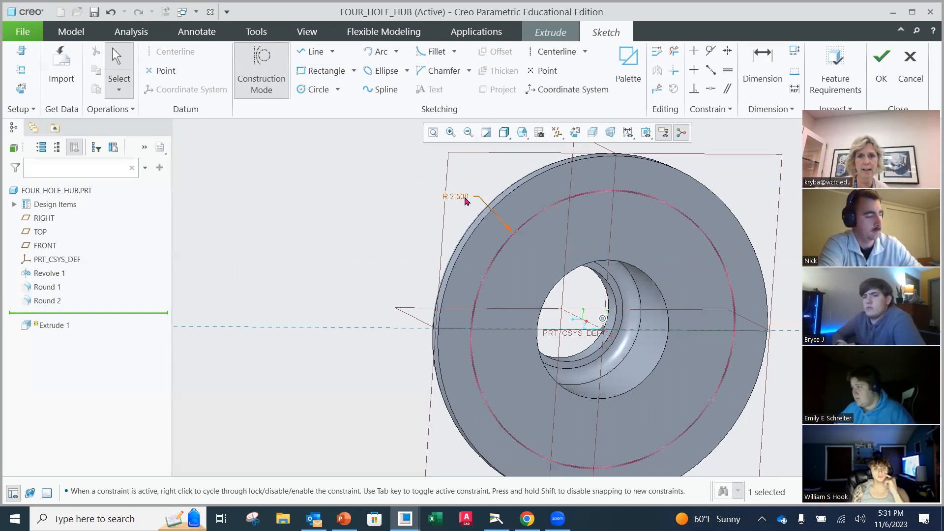
pyautogui.click(465, 197)
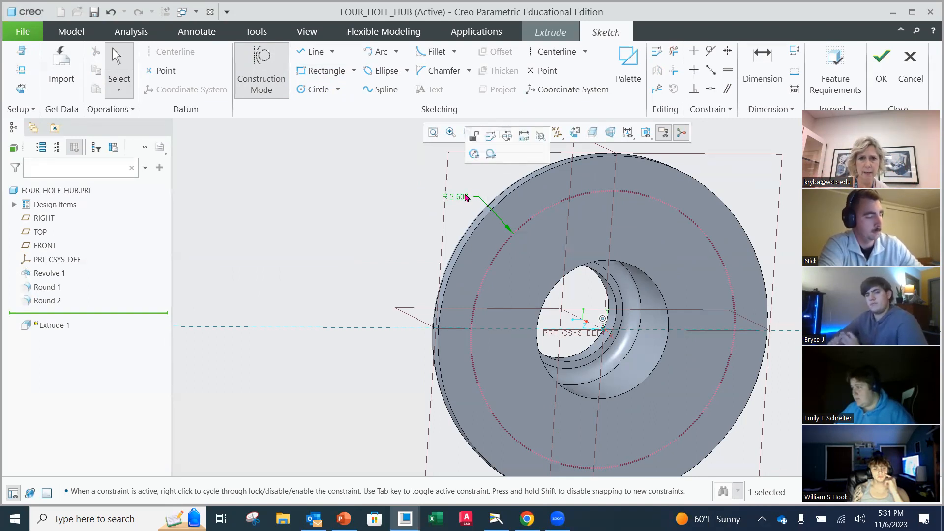
pyautogui.click(474, 155)
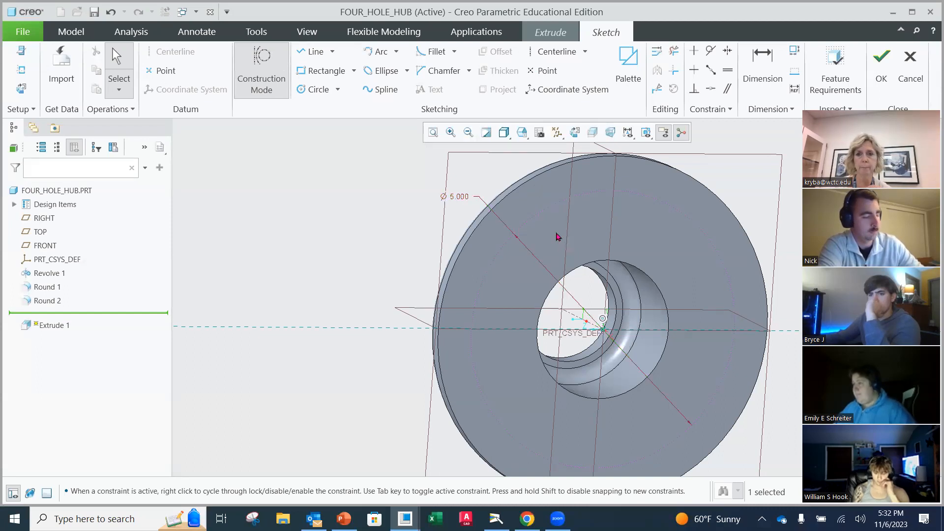
pyautogui.click(524, 227)
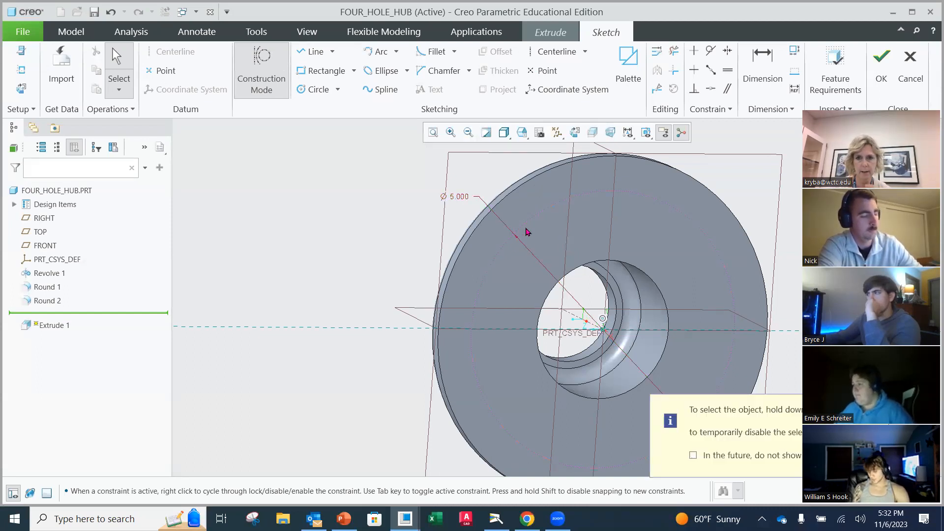
pyautogui.click(528, 225)
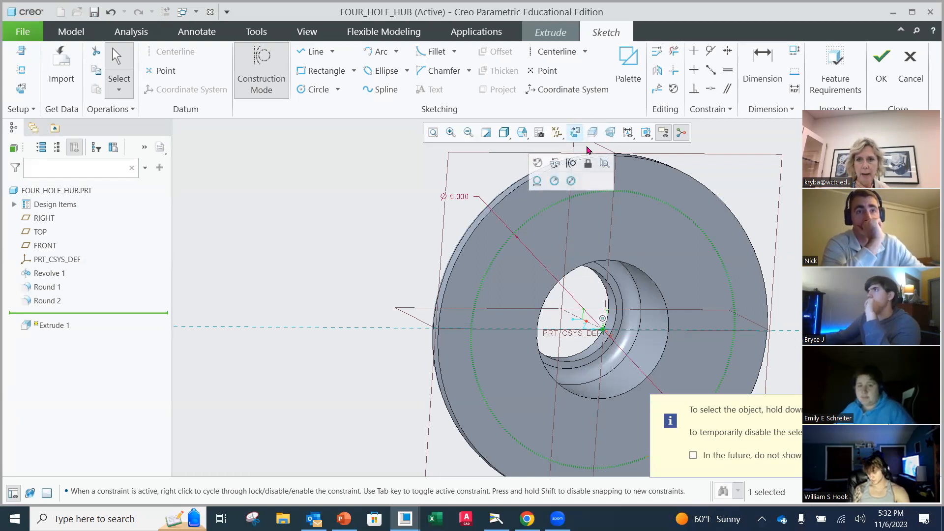
# Sketch a solid circle about 0.631 in diameter, centred where the construction circle crosses the vertical reference above the bore.
pyautogui.click(576, 134)
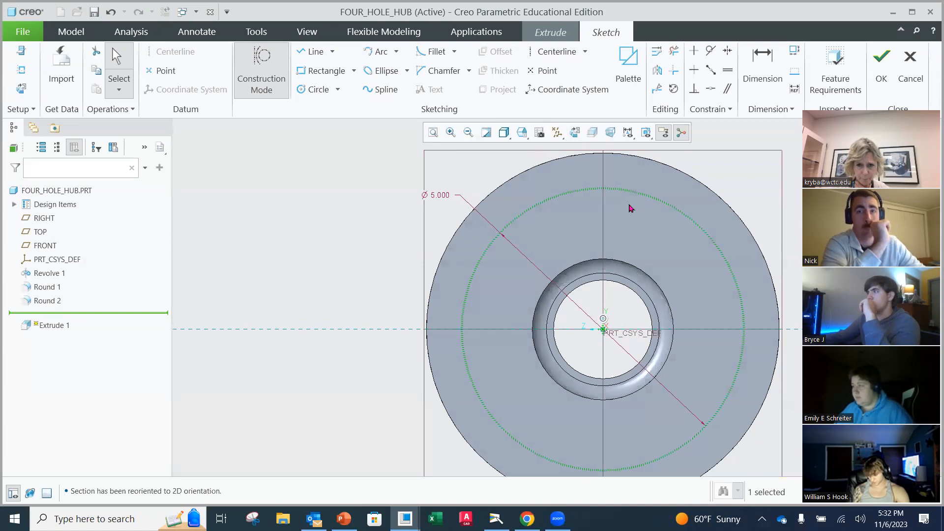
pyautogui.scroll(-3, 609, 194)
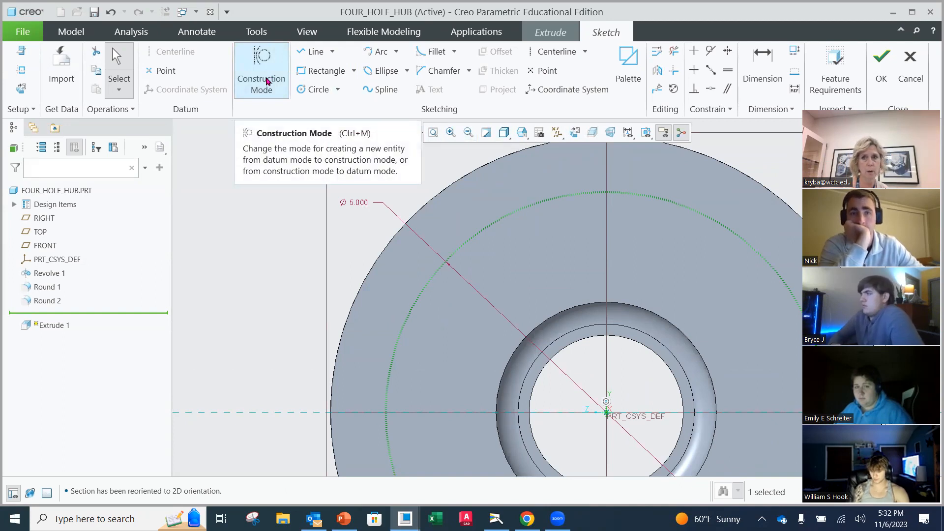
pyautogui.click(266, 82)
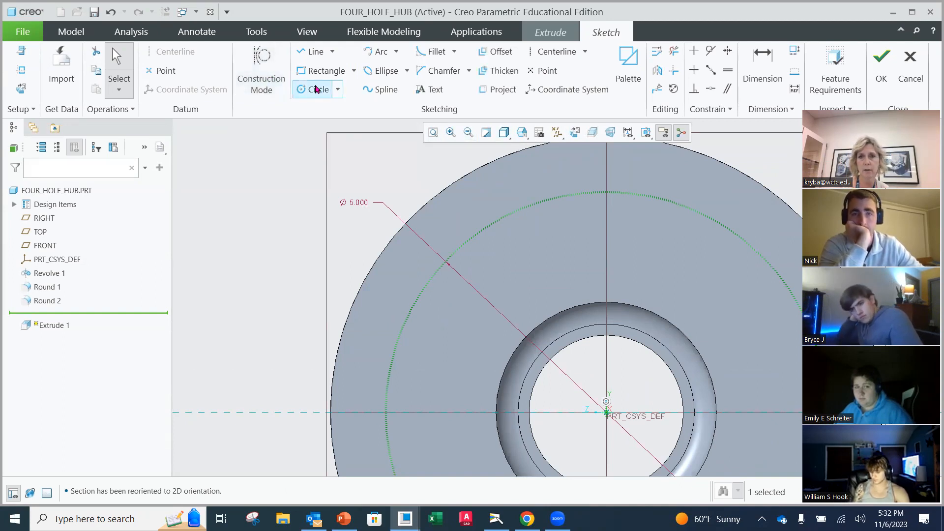
pyautogui.click(316, 89)
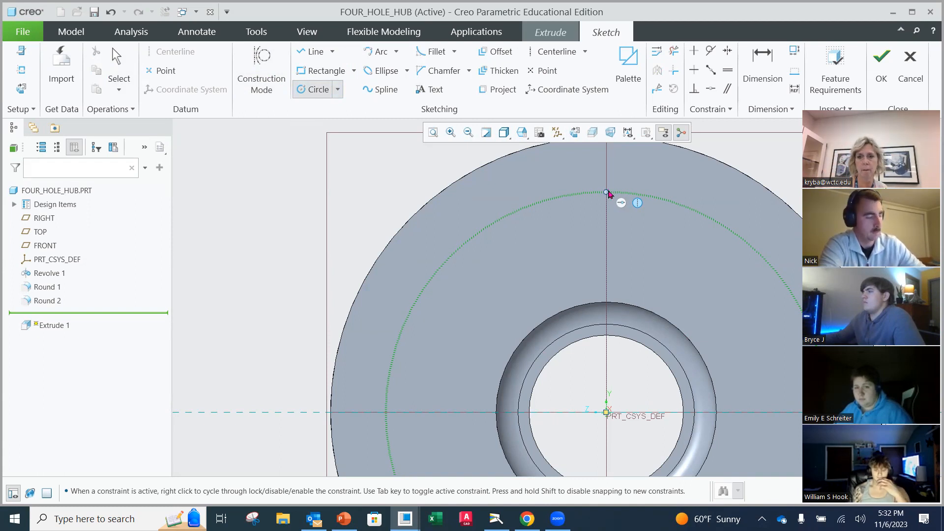
pyautogui.click(606, 193)
pyautogui.click(634, 185)
pyautogui.middleClick(647, 165)
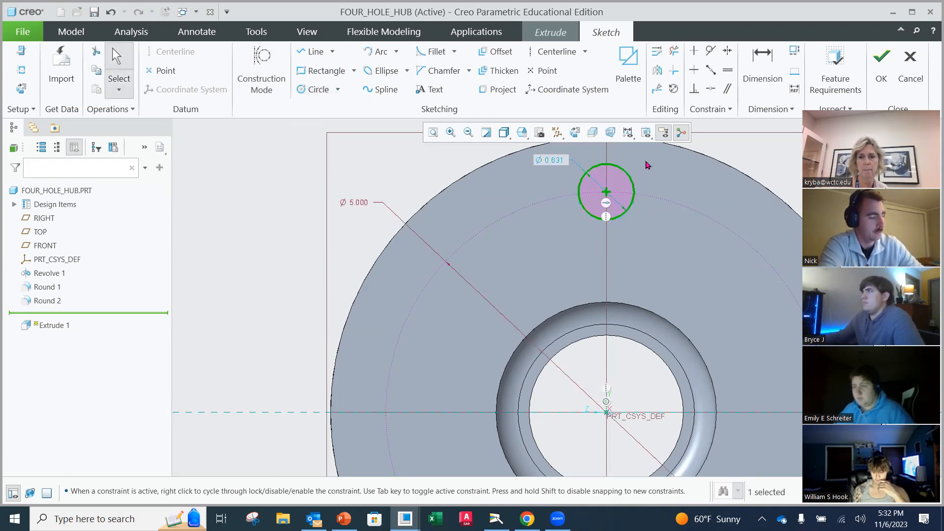
# Set the small hole circle's diameter to 0.5.
pyautogui.doubleClick(552, 160)
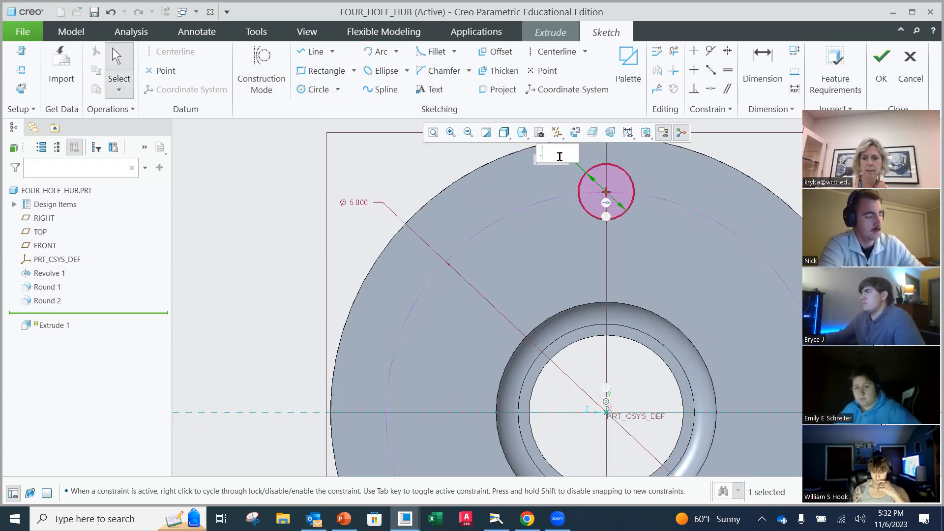
pyautogui.press('Return')
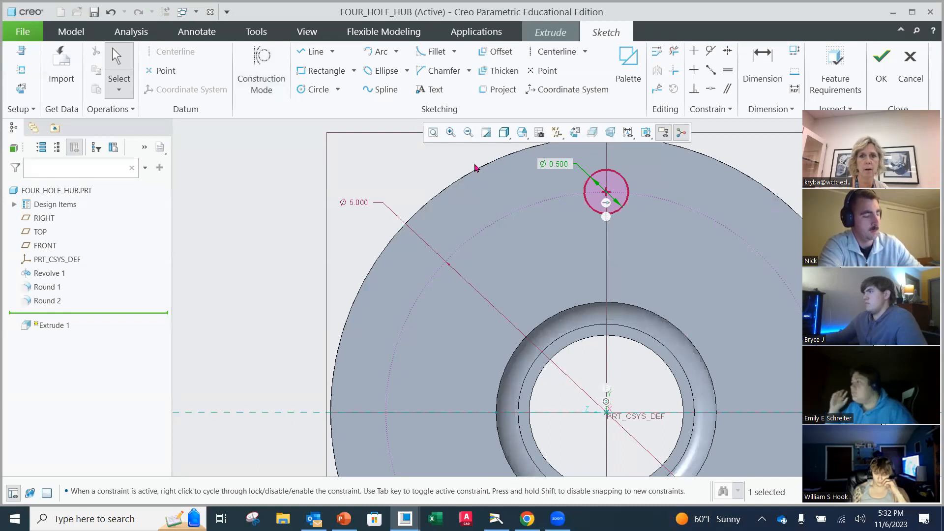
pyautogui.click(471, 148)
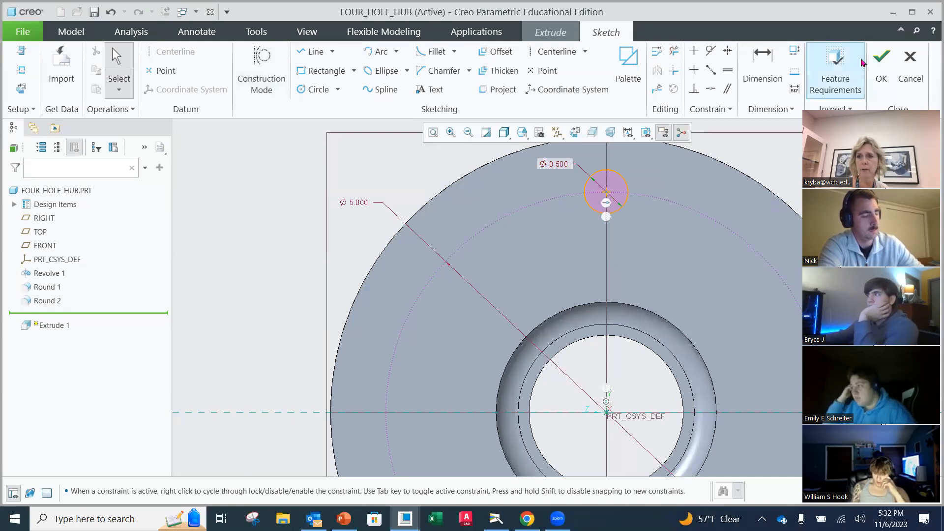
# Check the sketch against the feature requirements and finish the hole sketch.
pyautogui.click(850, 75)
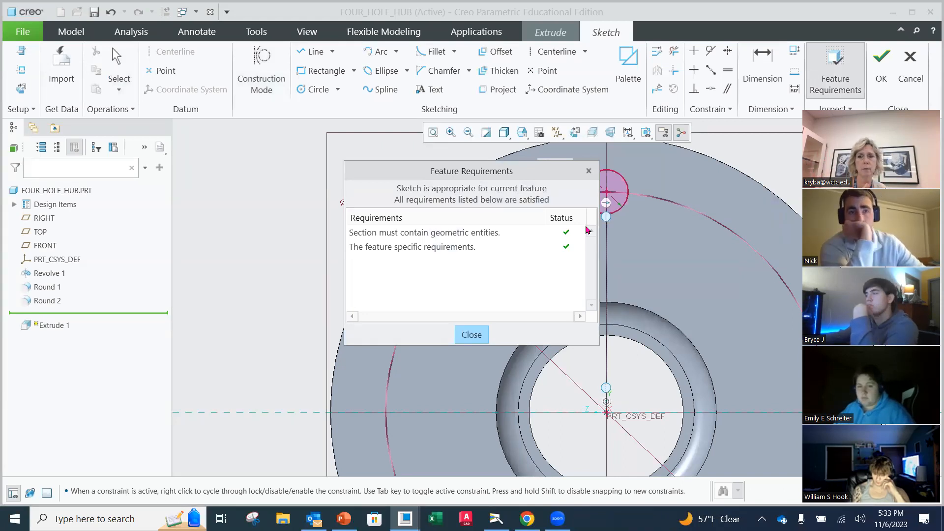
pyautogui.click(472, 335)
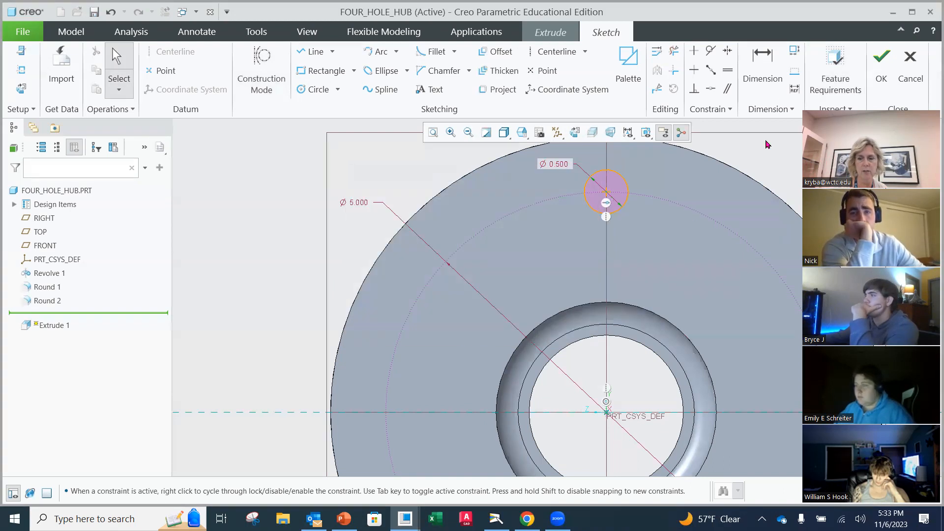
pyautogui.click(890, 67)
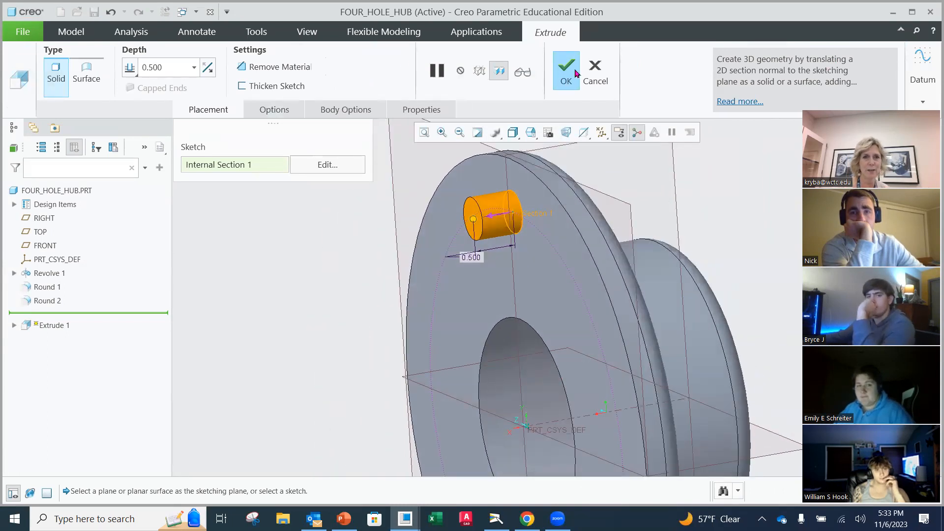
# Cut the hole circle through the flange by removing material toward the barrel side with the To Next depth option.
pyautogui.click(134, 70)
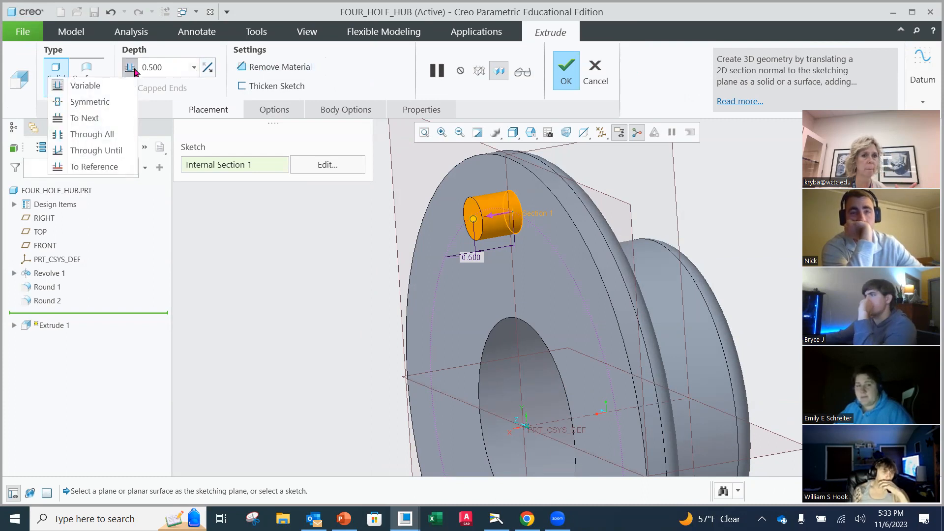
pyautogui.click(172, 88)
pyautogui.click(211, 70)
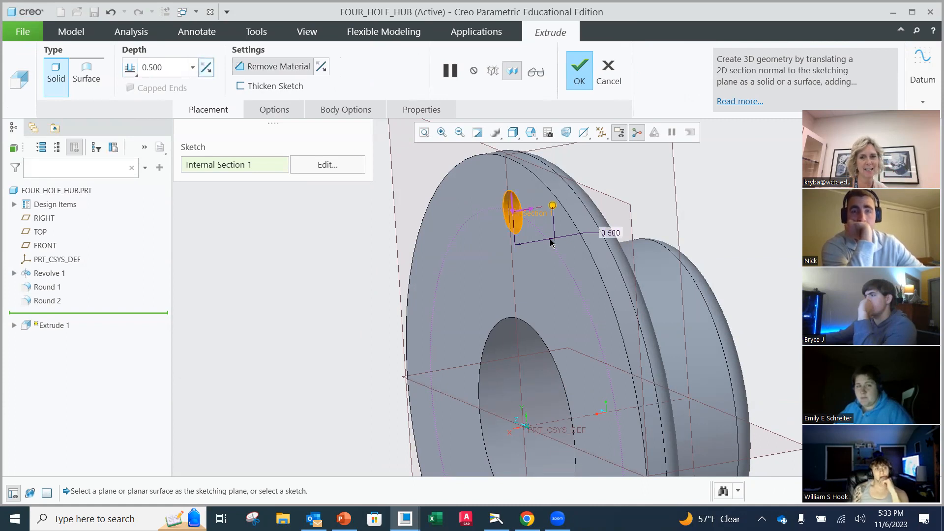
pyautogui.click(130, 68)
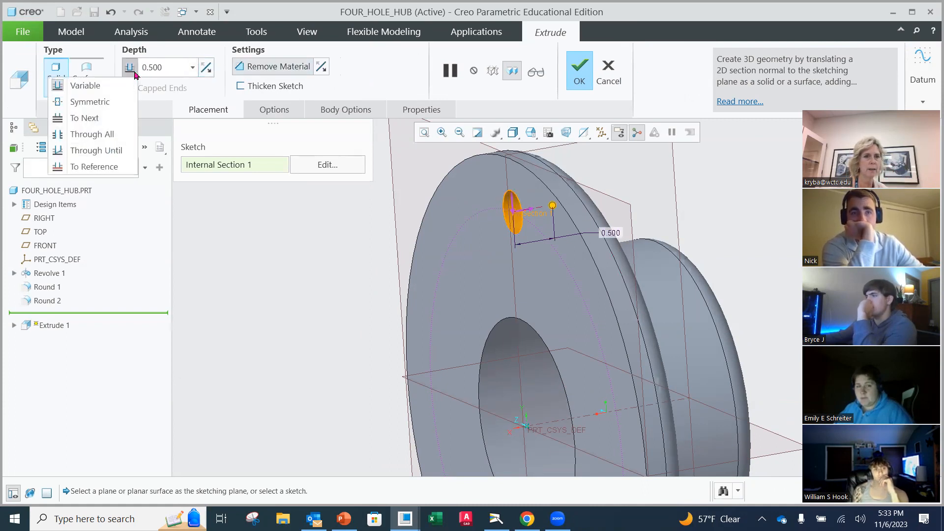
pyautogui.click(117, 123)
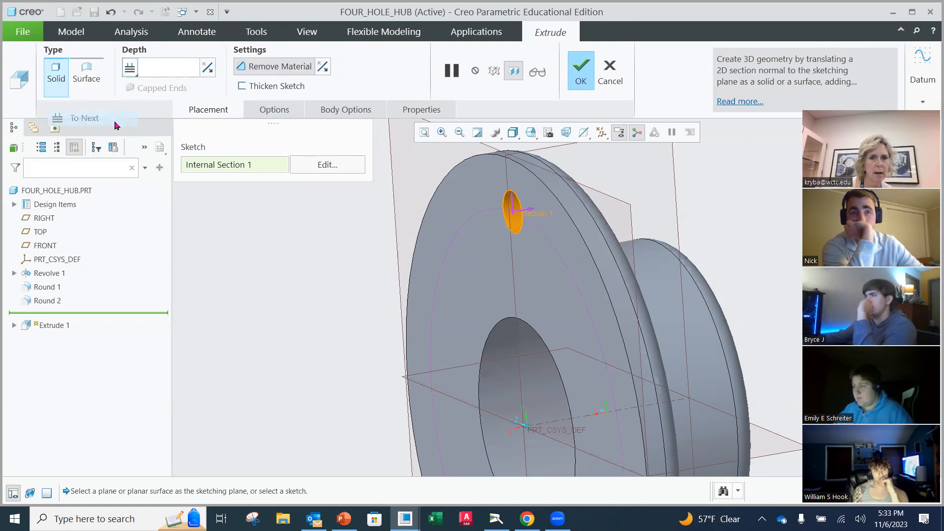
pyautogui.moveTo(467, 305)
pyautogui.mouseDown(button='middle')
pyautogui.moveTo(605, 410)
pyautogui.moveTo(495, 174)
pyautogui.moveTo(411, 181)
pyautogui.mouseUp(button='middle')
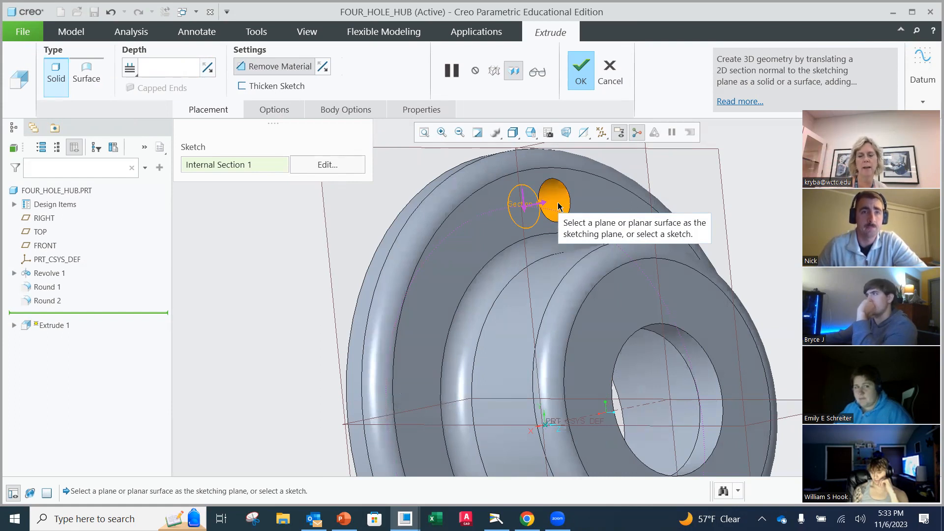
pyautogui.moveTo(520, 205); pyautogui.dragTo(606, 218, button='middle')
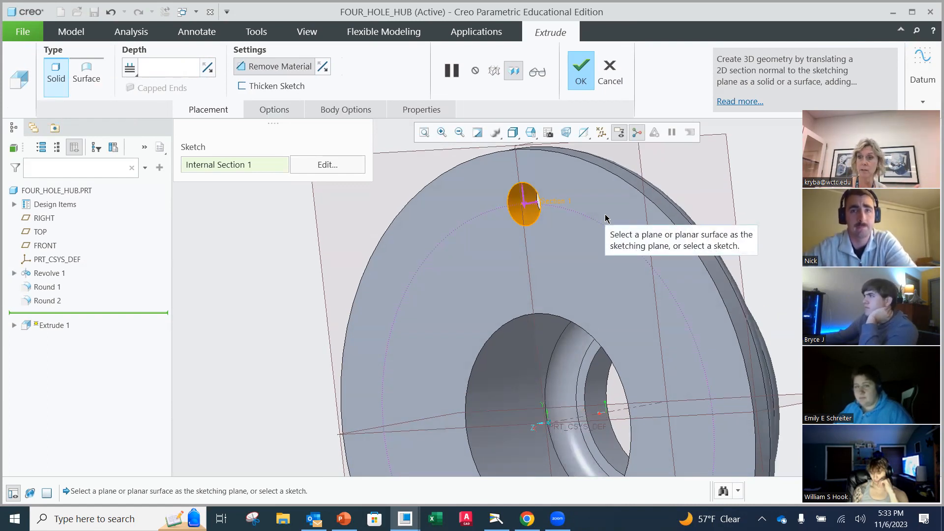
pyautogui.click(591, 76)
# Finish the flange hole cut and set up an Axis pattern of it about the revolve's central axis.
pyautogui.moveTo(581, 203); pyautogui.dragTo(558, 239, button='middle')
pyautogui.scroll(2, 558, 239)
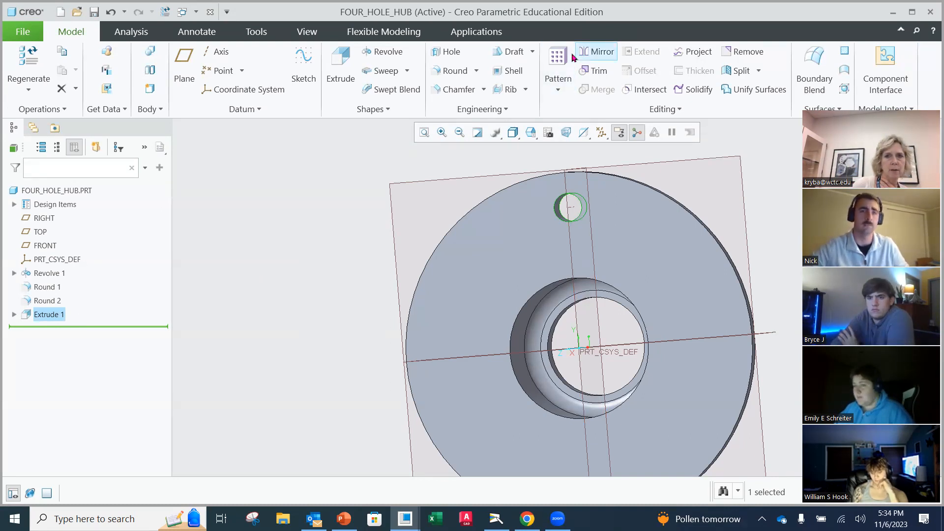
pyautogui.click(558, 63)
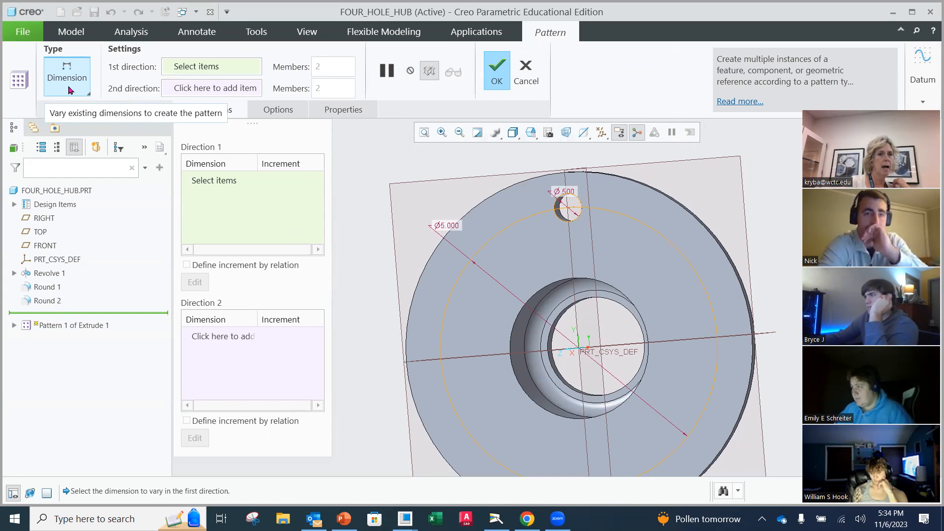
pyautogui.click(70, 90)
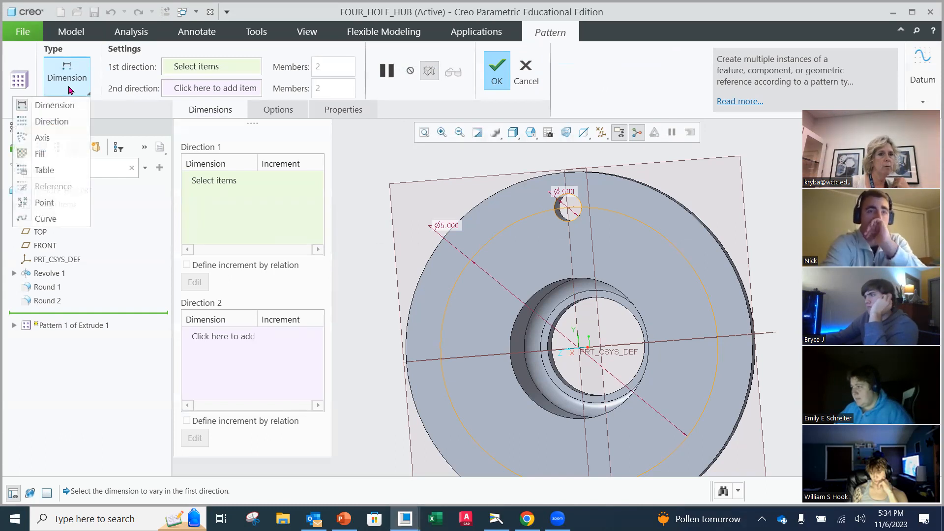
pyautogui.click(42, 138)
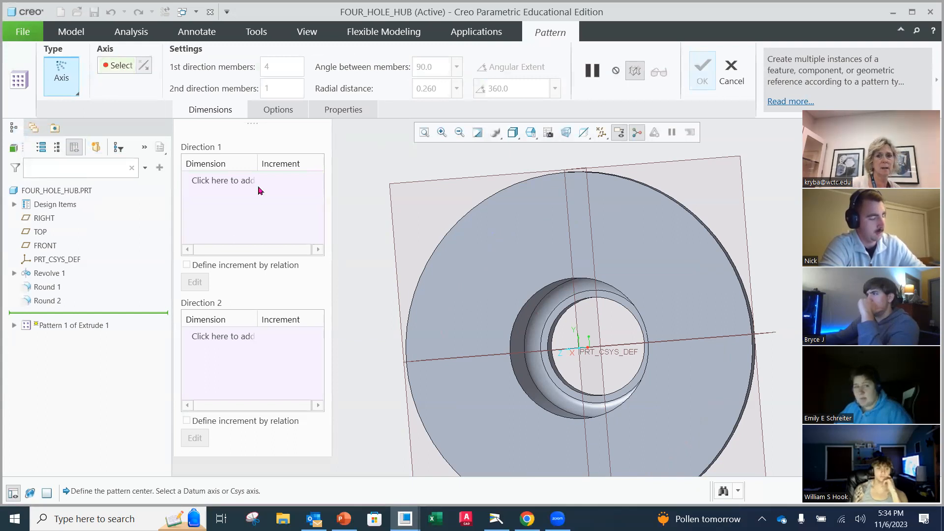
pyautogui.scroll(5, 597, 346)
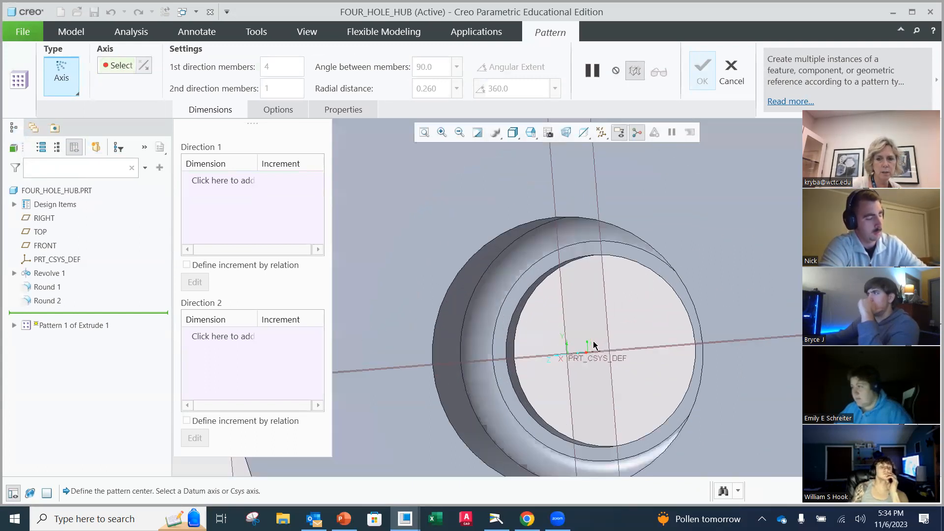
pyautogui.moveTo(589, 351); pyautogui.dragTo(583, 370, button='middle')
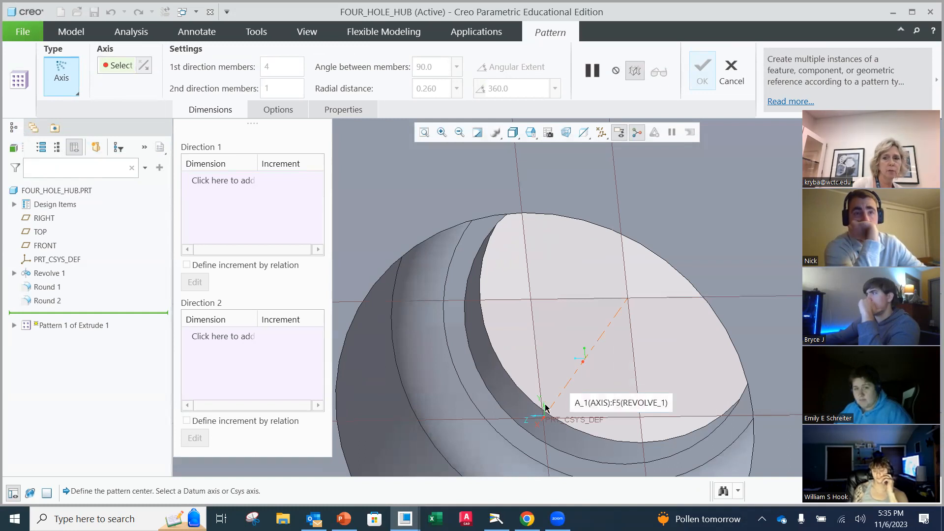
pyautogui.moveTo(633, 354); pyautogui.dragTo(593, 371, button='middle')
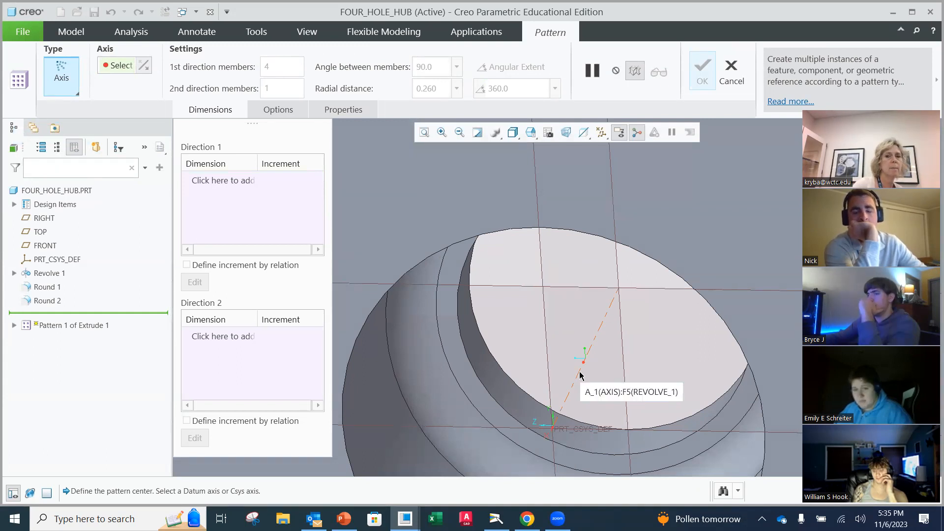
pyautogui.click(581, 373)
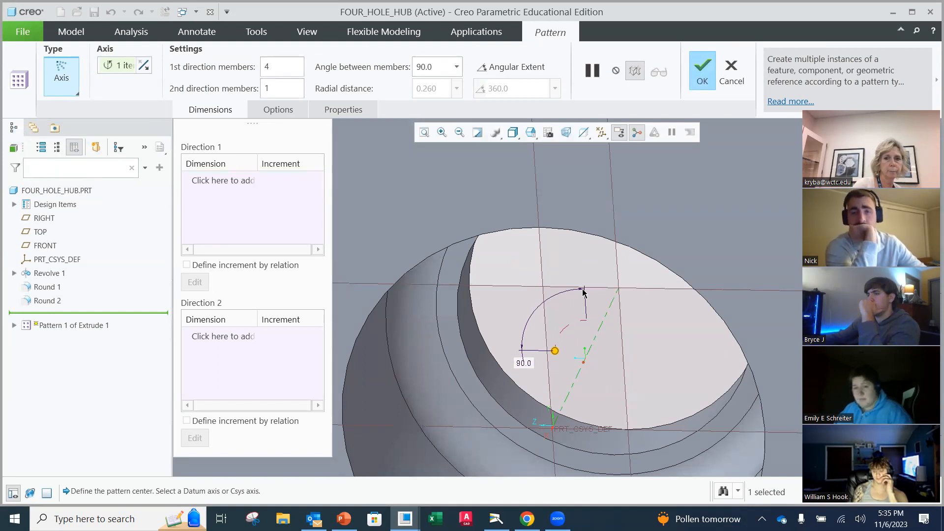
# Try the hole pattern with 6 members in the first direction, spaced 60 degrees apart.
pyautogui.scroll(5, 614, 230)
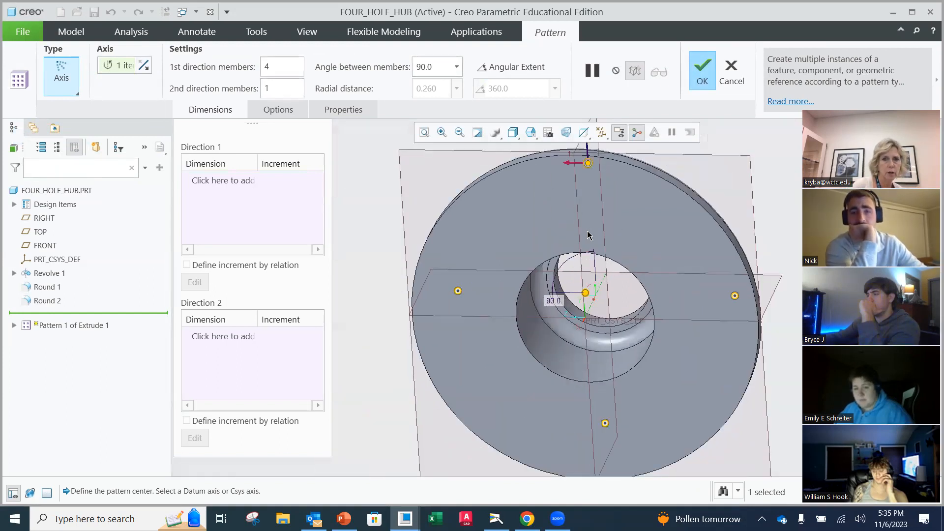
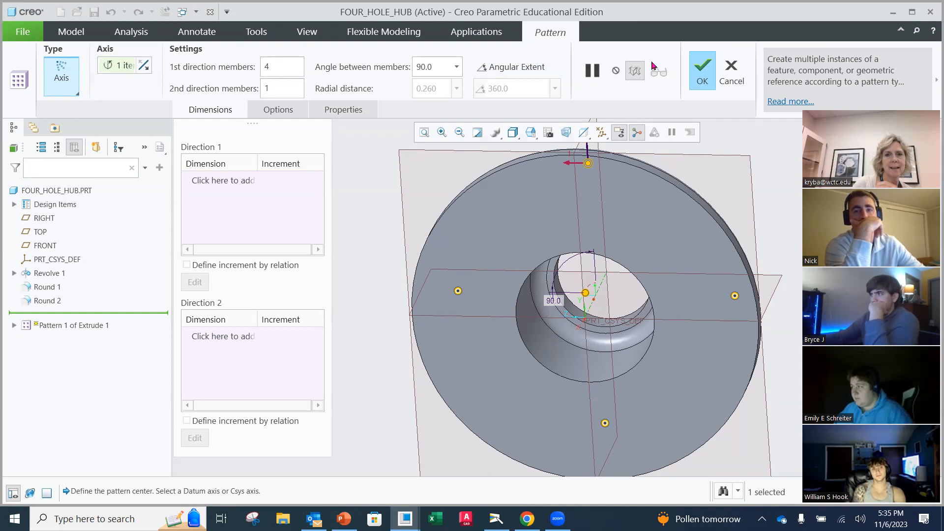
pyautogui.doubleClick(268, 68)
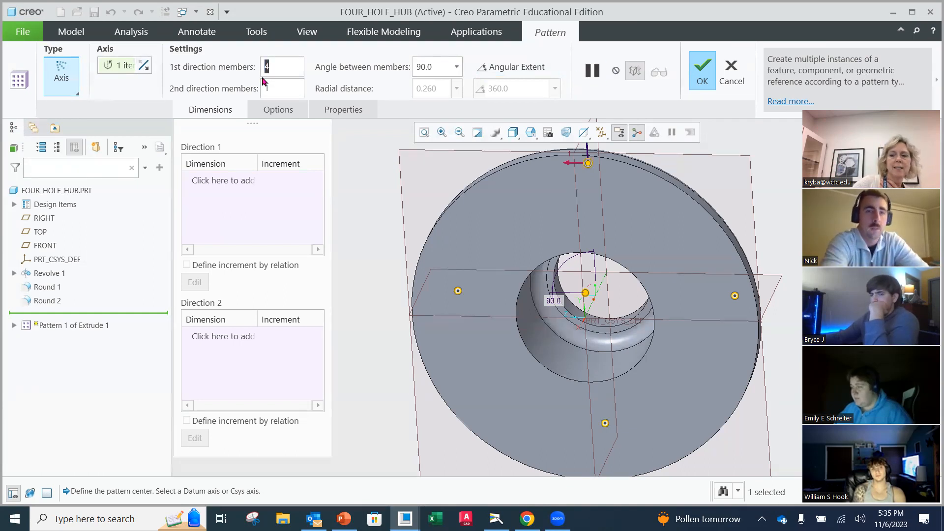
pyautogui.write('6')
pyautogui.press('Return')
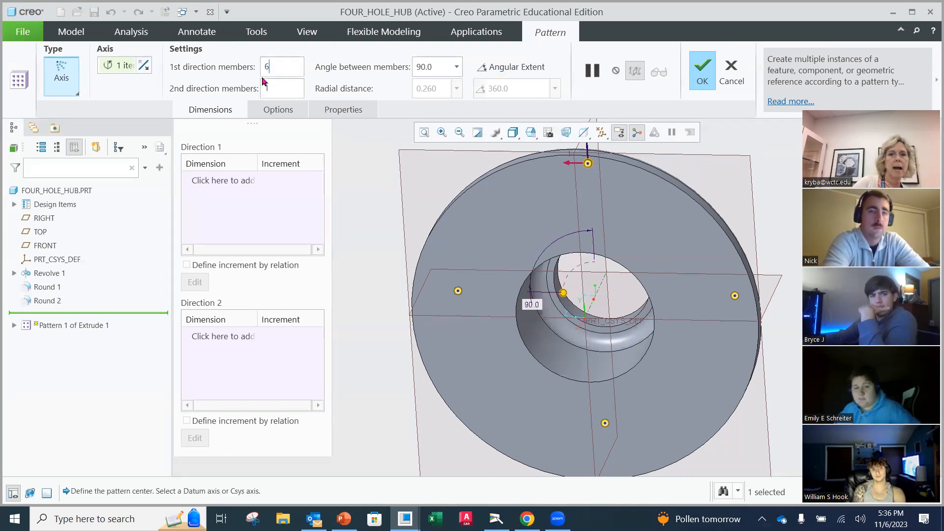
pyautogui.doubleClick(440, 67)
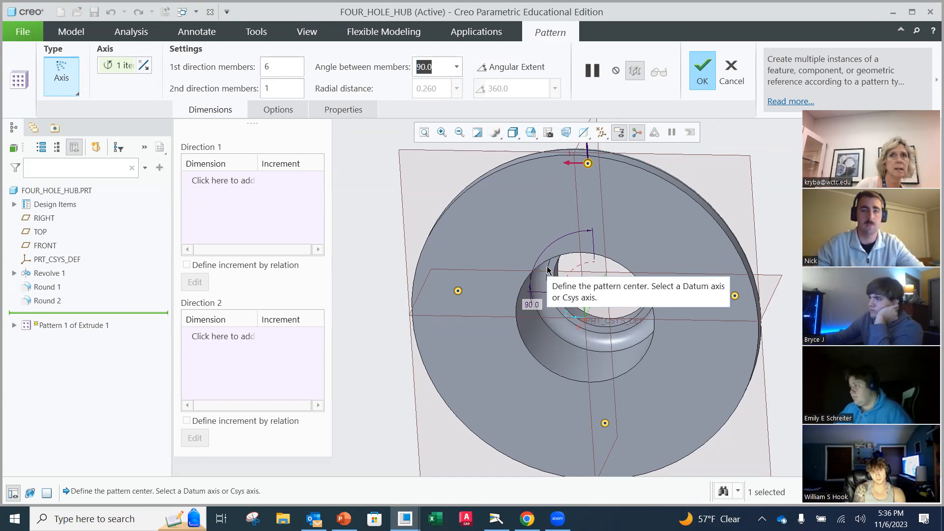
pyautogui.write('6')
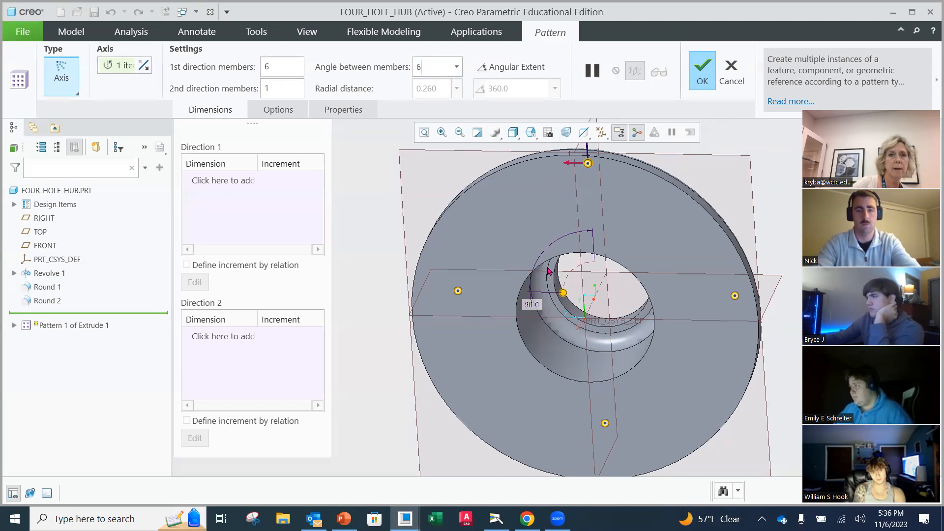
pyautogui.write('0')
pyautogui.press('Return')
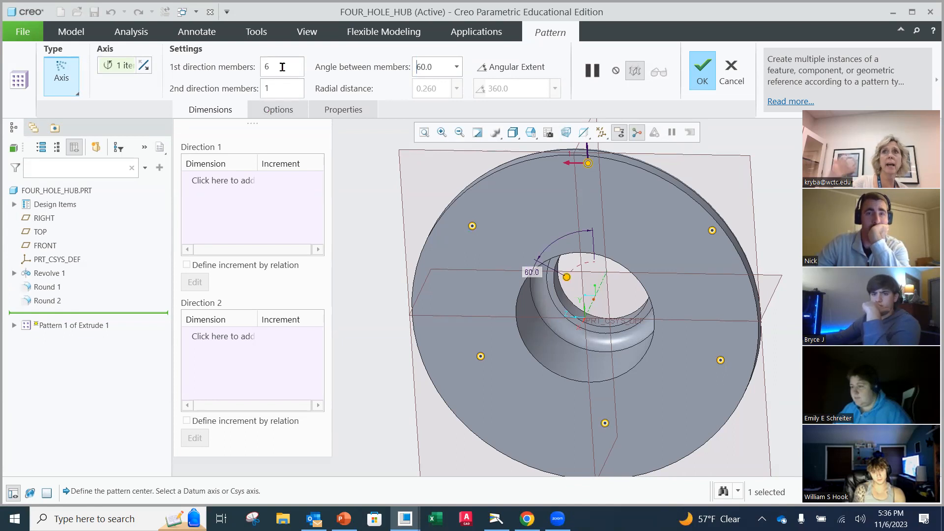
# Set the hole pattern to 4 first-direction members spaced 90 degrees apart and complete it.
pyautogui.moveTo(282, 67); pyautogui.dragTo(256, 73)
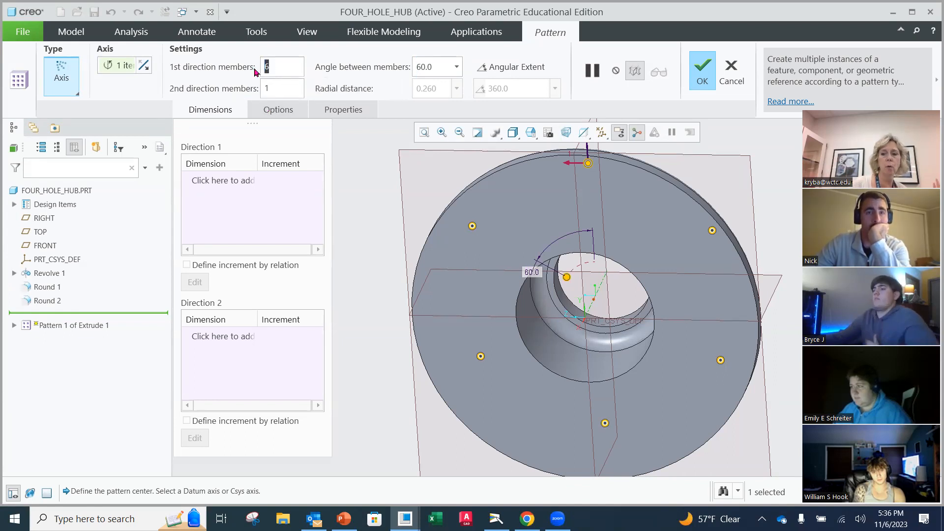
pyautogui.write('4')
pyautogui.moveTo(450, 67); pyautogui.dragTo(402, 66)
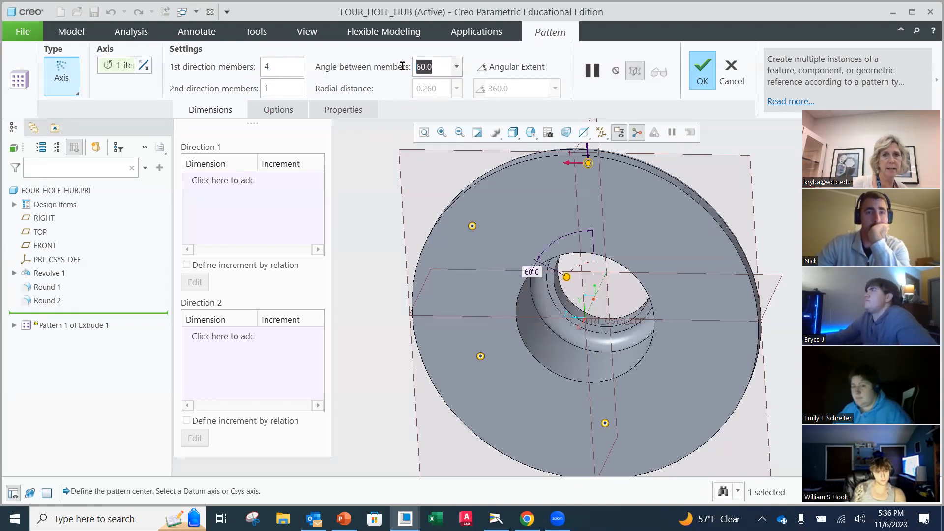
pyautogui.write('90')
pyautogui.press('Return')
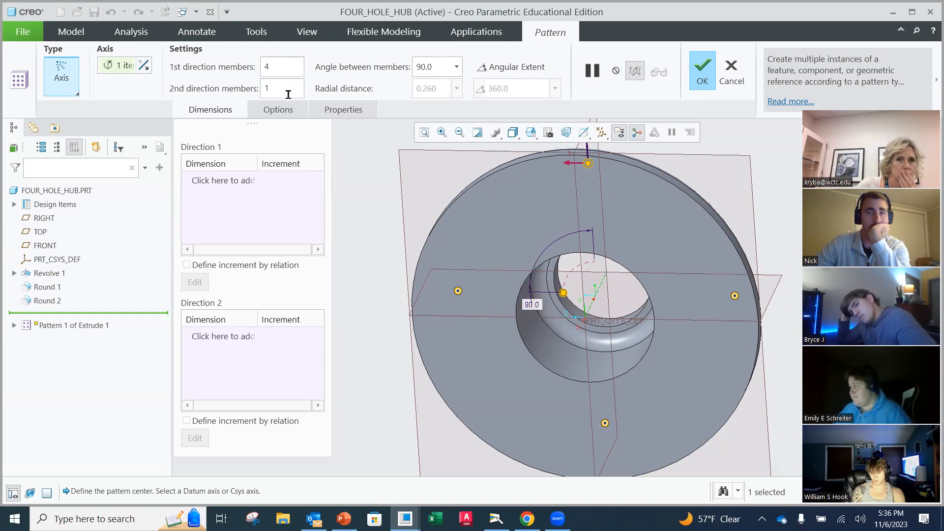
pyautogui.click(700, 74)
# Reopen the hole pattern's definition to review its axis, member and angle settings, and accept it without edits.
pyautogui.moveTo(623, 279); pyautogui.dragTo(491, 300, button='middle')
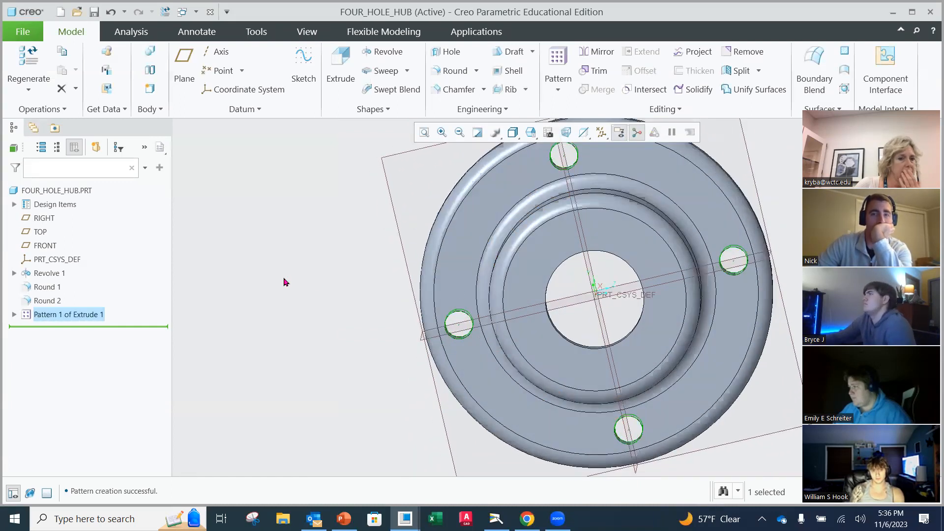
pyautogui.doubleClick(58, 317)
pyautogui.click(81, 241)
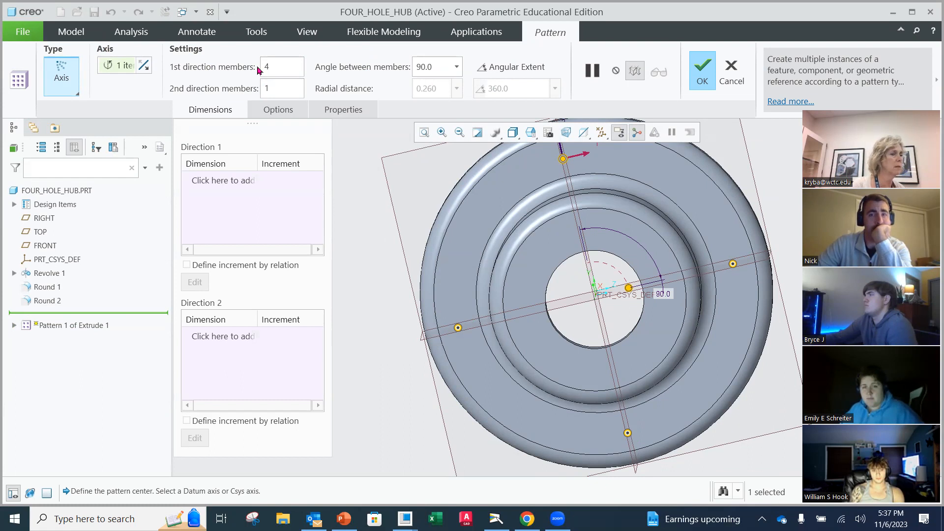
pyautogui.click(703, 71)
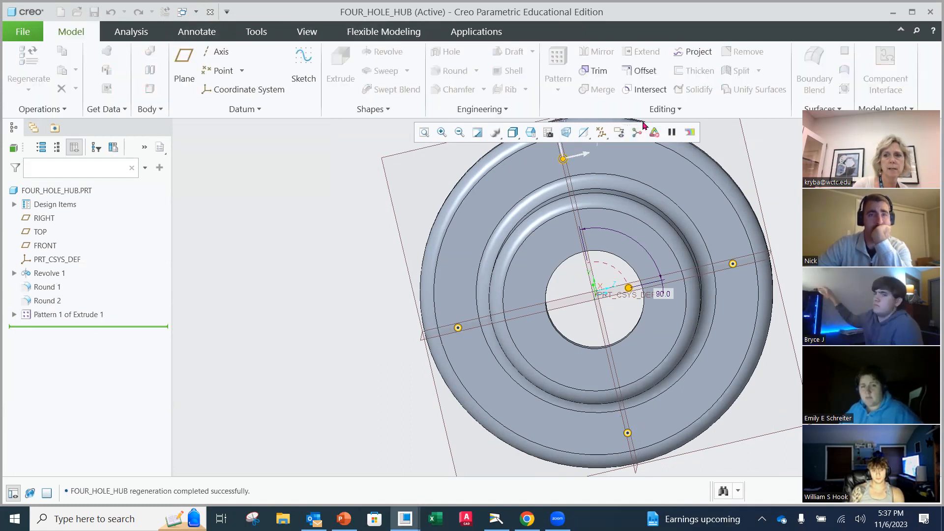
# Inspect the four patterned holes from the barrel side and save the hub part.
pyautogui.moveTo(513, 237)
pyautogui.mouseDown(button='middle')
pyautogui.moveTo(499, 212)
pyautogui.moveTo(508, 233)
pyautogui.mouseUp(button='middle')
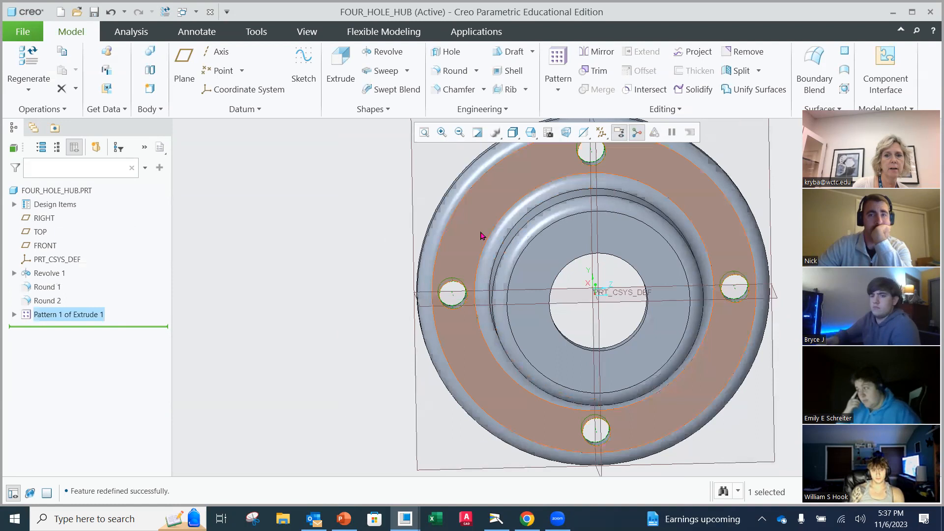
pyautogui.scroll(3, 482, 232)
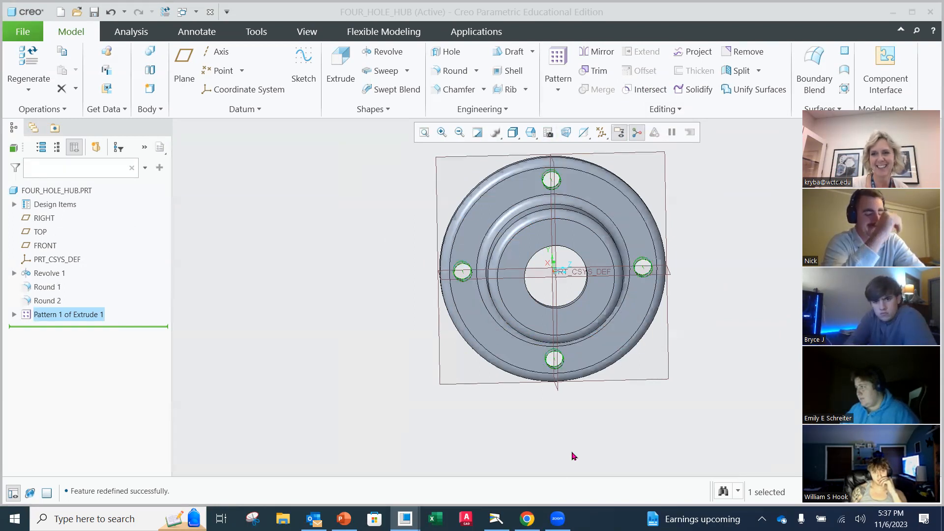
pyautogui.moveTo(528, 304); pyautogui.dragTo(554, 280, button='middle')
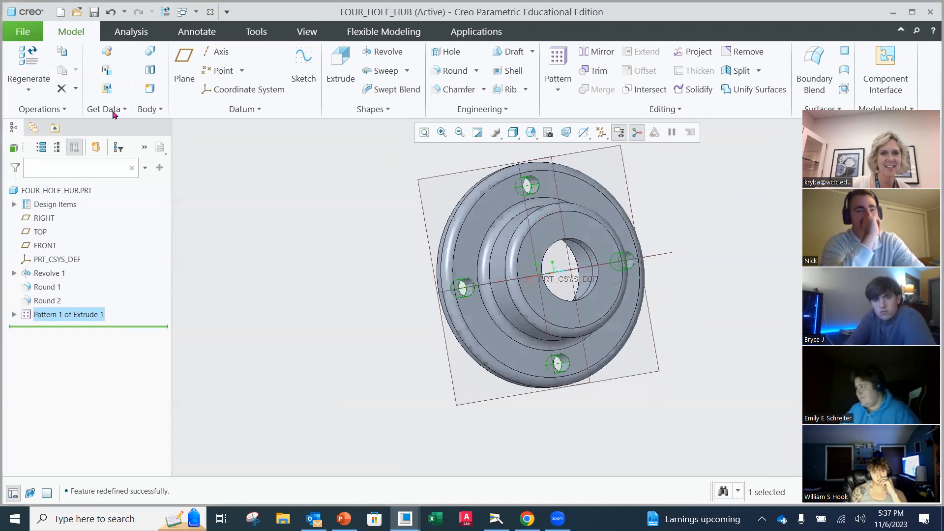
pyautogui.click(37, 39)
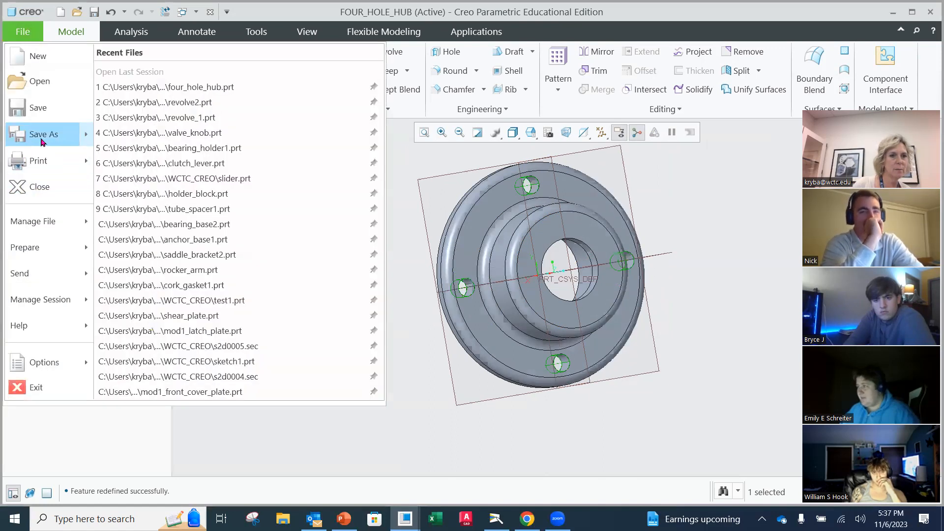
pyautogui.click(46, 112)
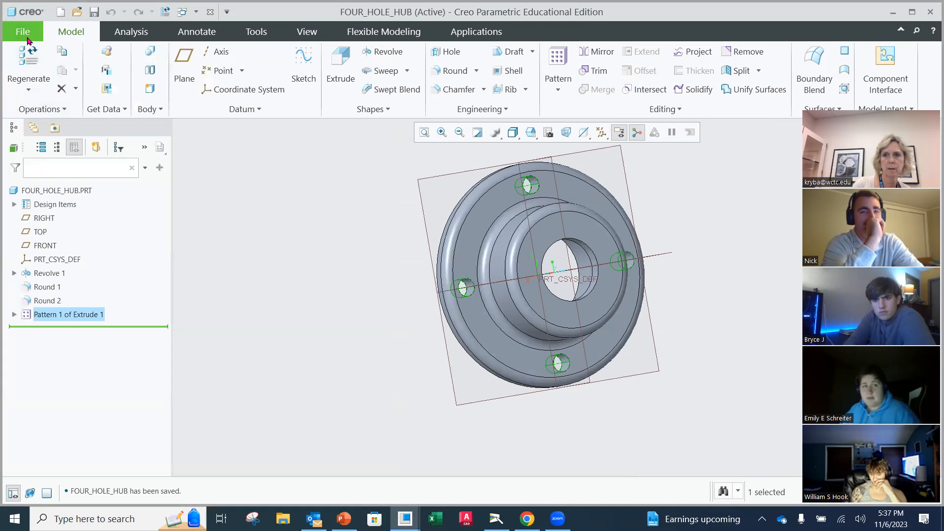
# Delete all old versions of the four_hole_hub part file.
pyautogui.moveTo(404, 299)
pyautogui.mouseDown(button='middle')
pyautogui.moveTo(437, 270)
pyautogui.moveTo(400, 270)
pyautogui.moveTo(362, 305)
pyautogui.moveTo(393, 292)
pyautogui.mouseUp(button='middle')
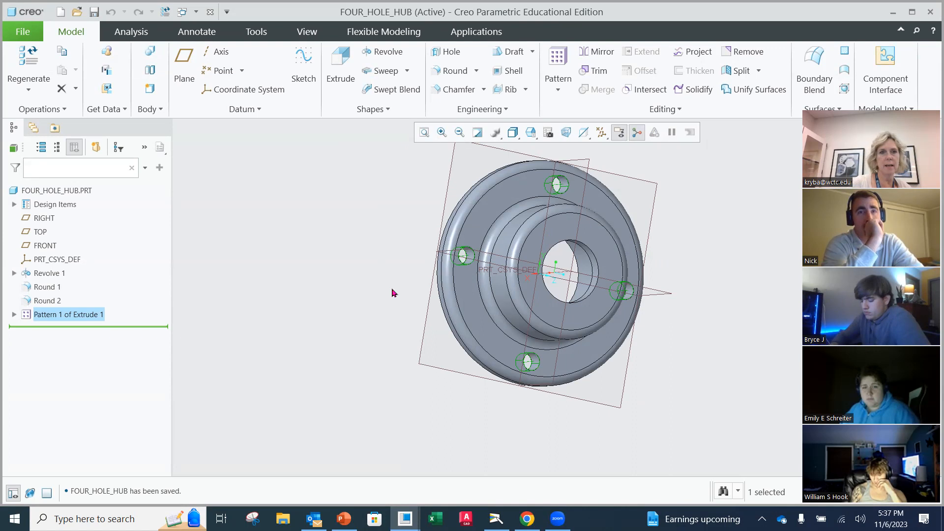
pyautogui.click(18, 33)
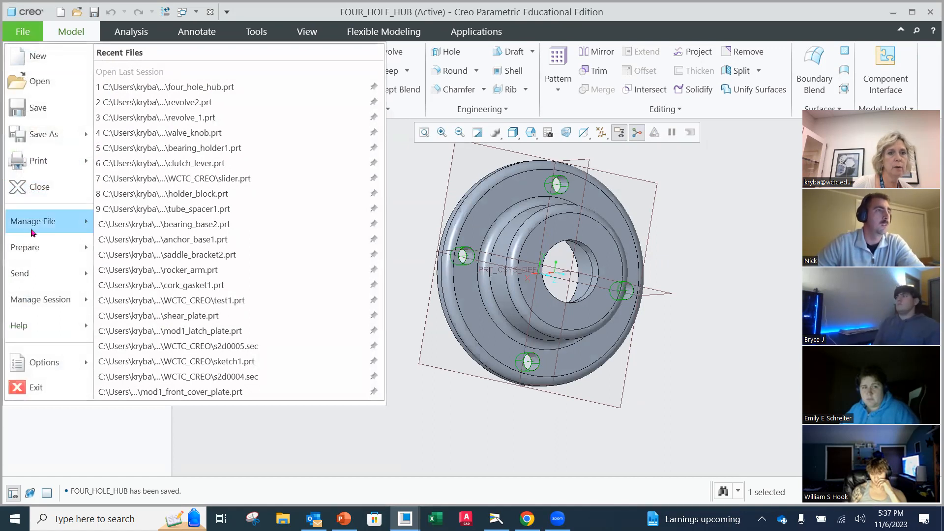
pyautogui.moveTo(33, 233)
pyautogui.click(139, 118)
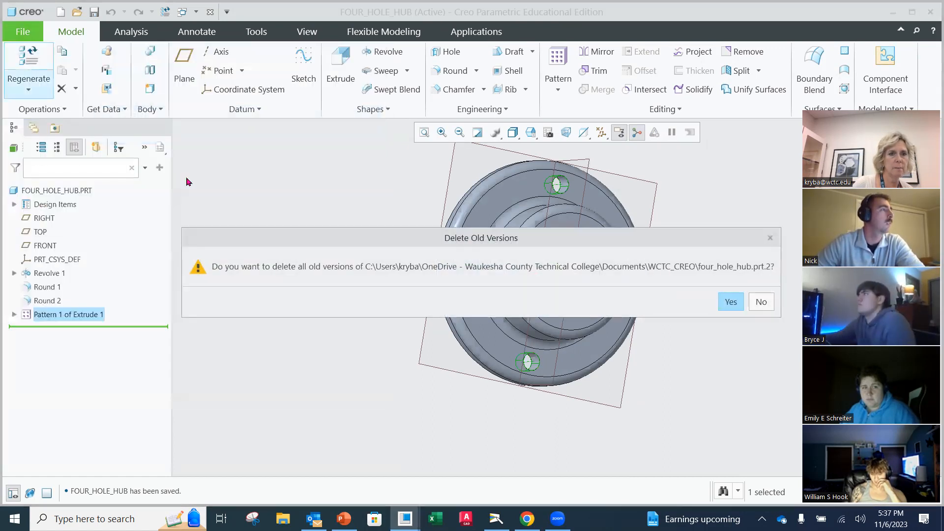
pyautogui.click(728, 302)
# Close the hub part and erase all objects not displayed from the session.
pyautogui.click(23, 31)
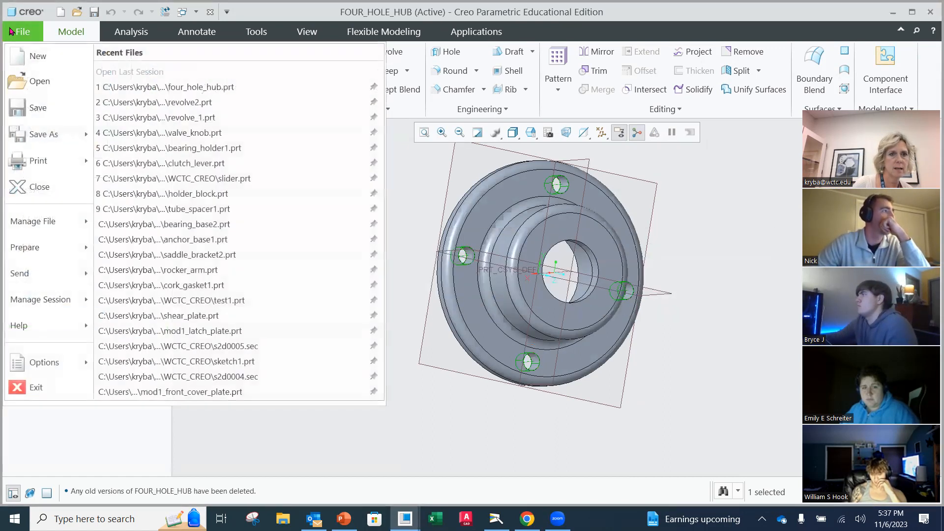
pyautogui.click(36, 186)
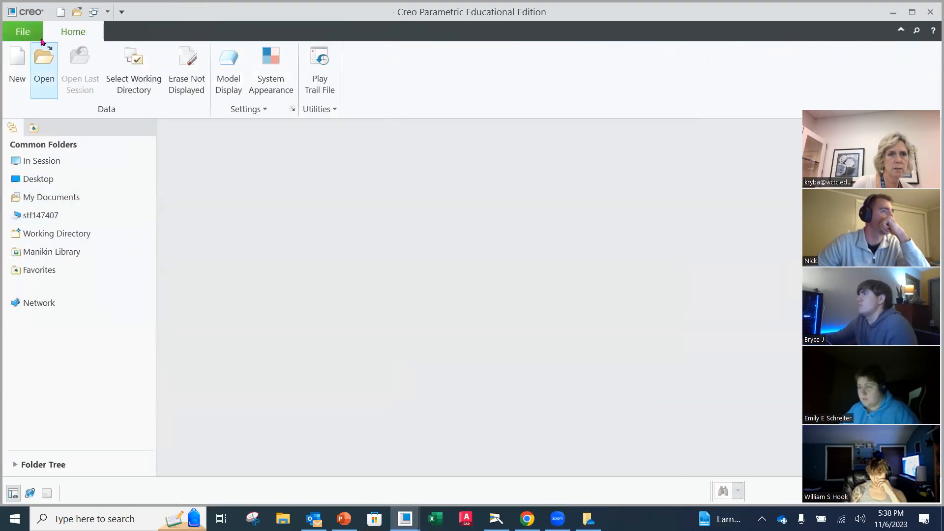
pyautogui.click(23, 32)
pyautogui.moveTo(40, 297)
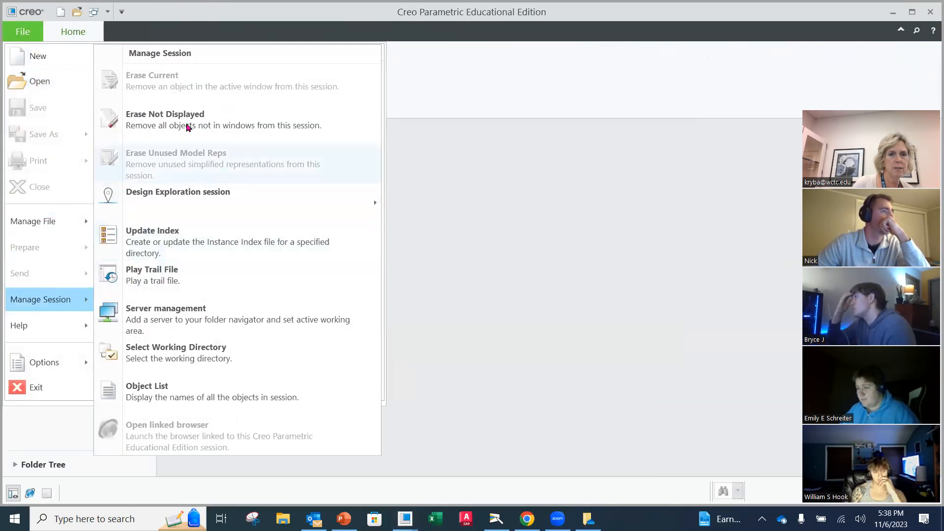
pyautogui.click(185, 129)
pyautogui.click(486, 383)
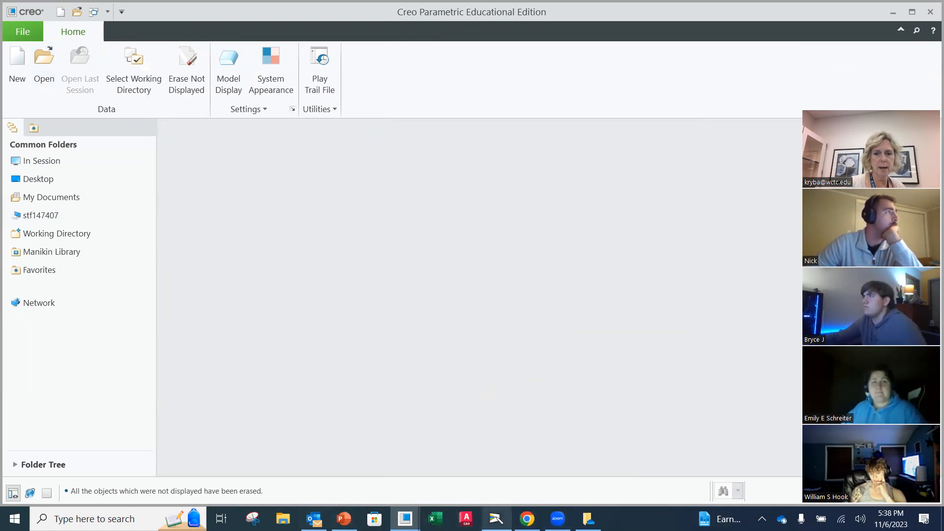
# Switch to the document camera to read the Step Shaft figure and its dimensioned sketch, and return to Creo Parametric.
pyautogui.click(495, 519)
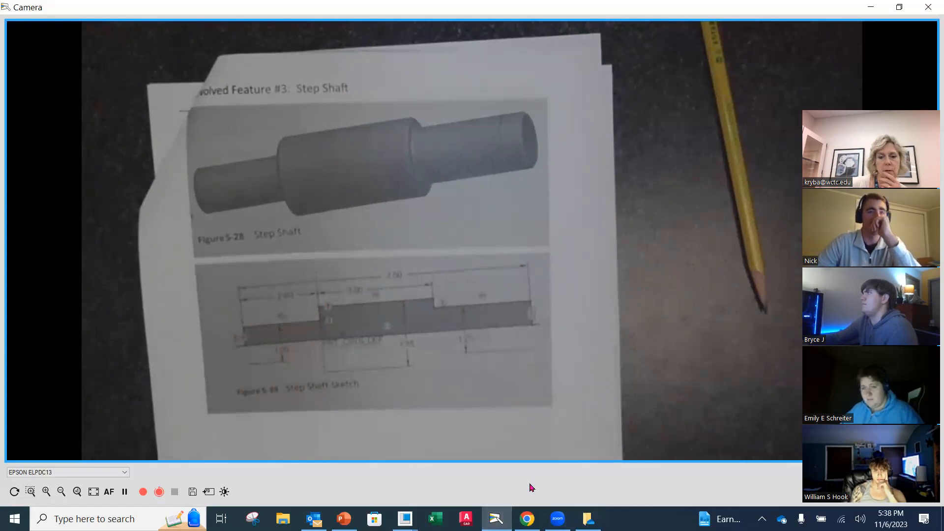
pyautogui.click(405, 519)
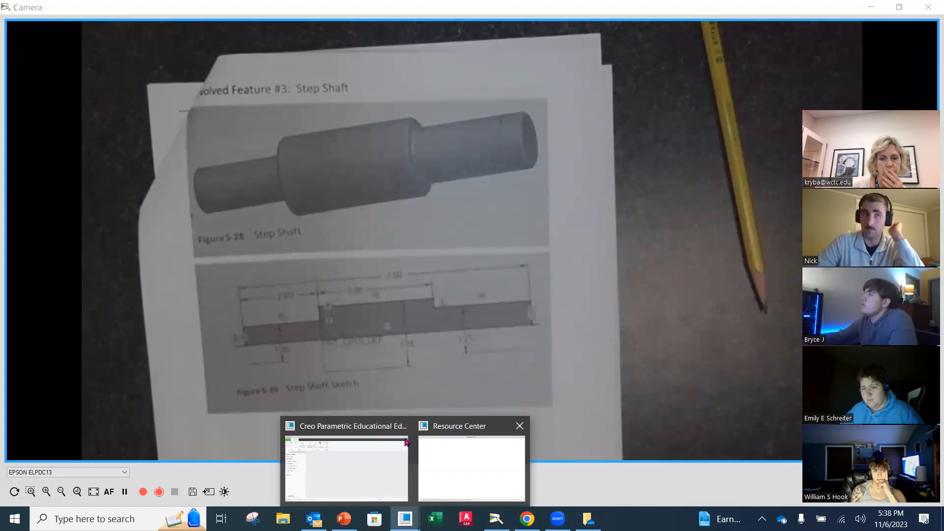
pyautogui.click(356, 462)
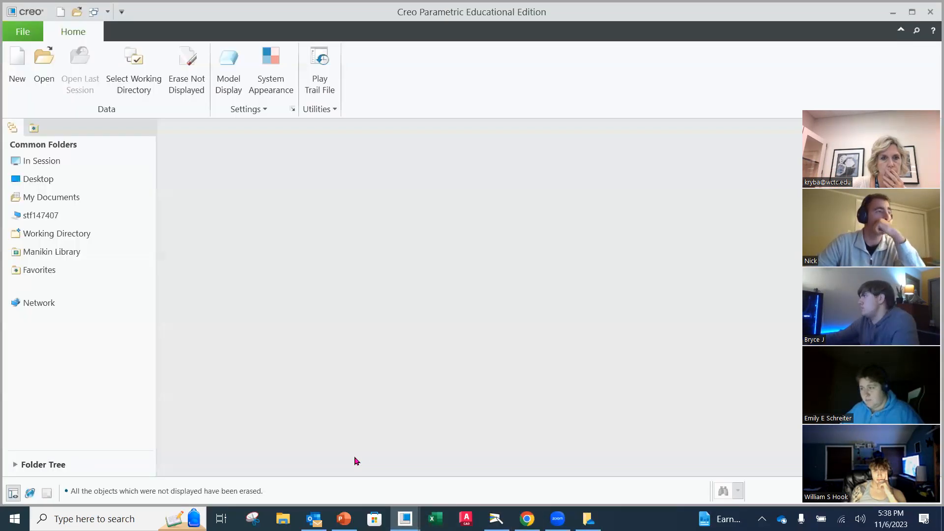
# Create a new solid part named step_shaft_1 using the default template.
pyautogui.click(17, 72)
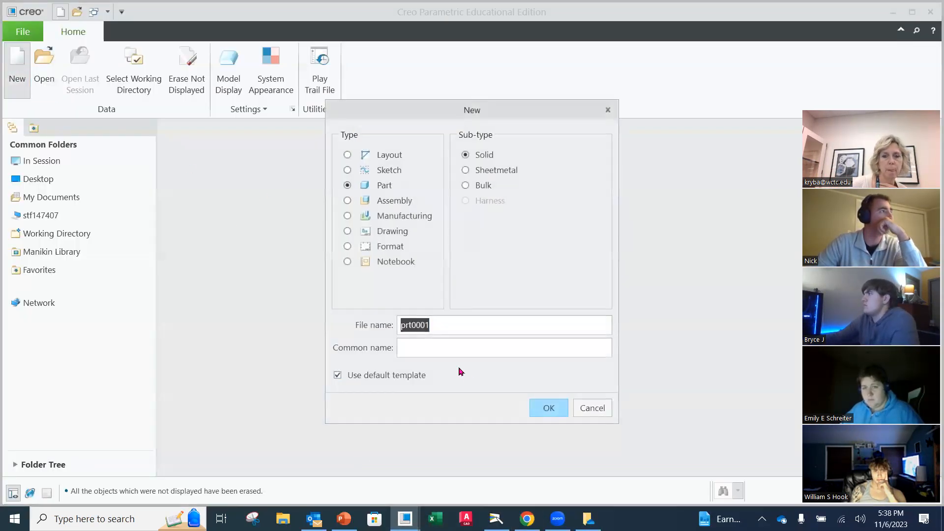
pyautogui.write('step')
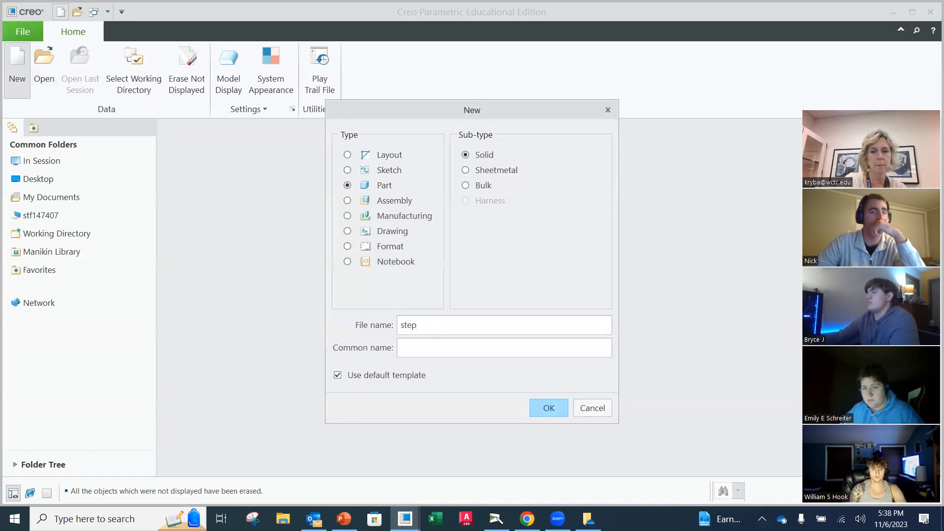
pyautogui.write('_shat')
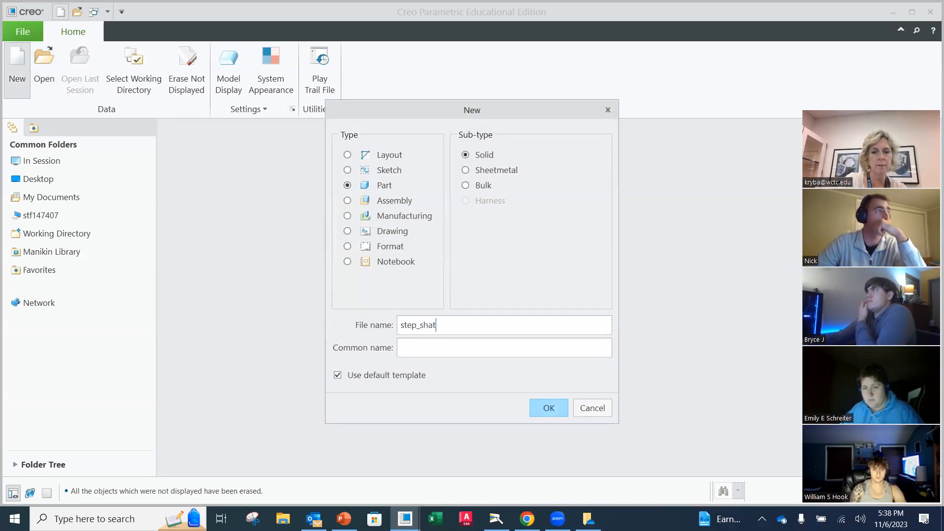
pyautogui.write('aft_1\\')
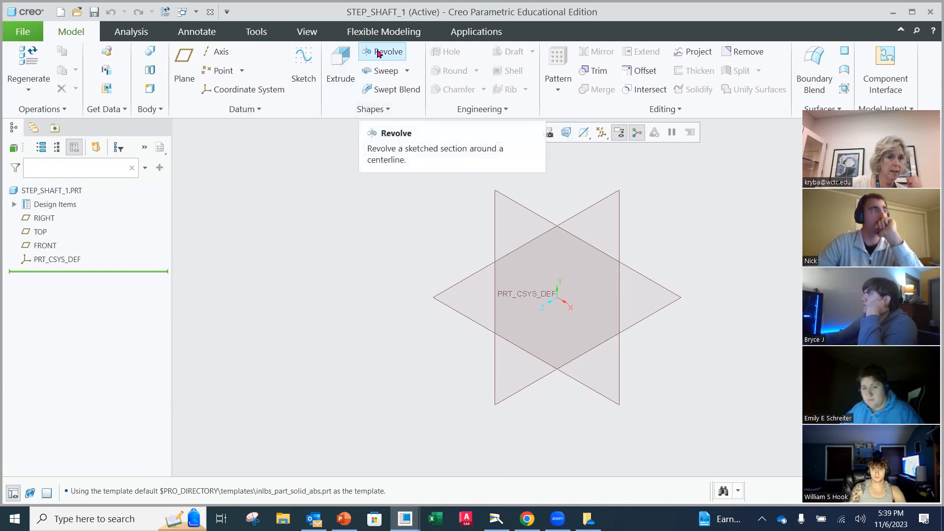
# Start a solid Revolve and open its internal sketch on the FRONT plane, with the RIGHT plane as the right-facing orientation reference.
pyautogui.click(379, 52)
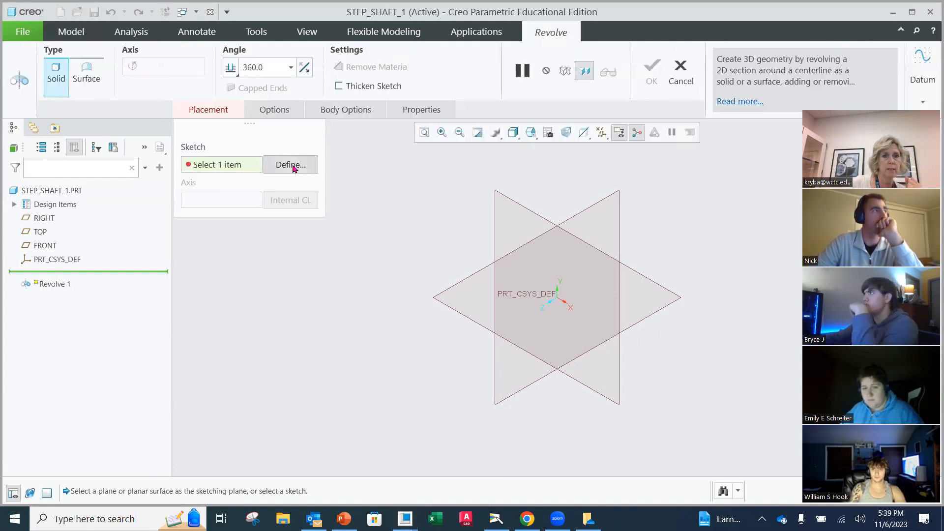
pyautogui.click(294, 165)
pyautogui.click(522, 205)
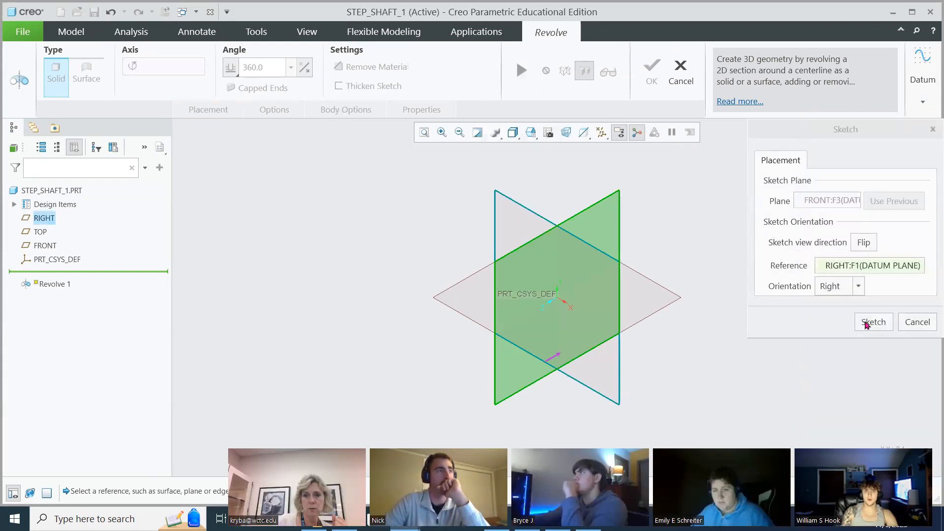
pyautogui.click(866, 323)
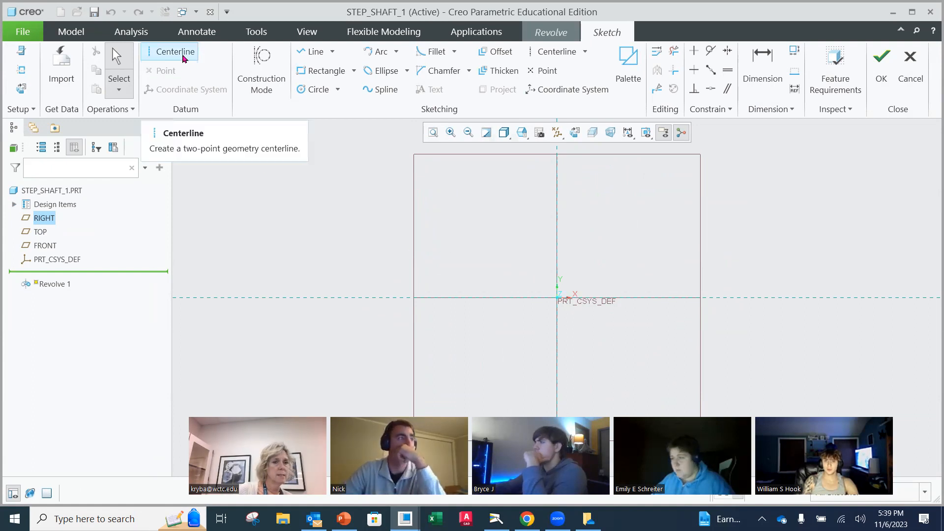
# Place a horizontal geometry centerline through the origin as the axis of revolution.
pyautogui.click(183, 58)
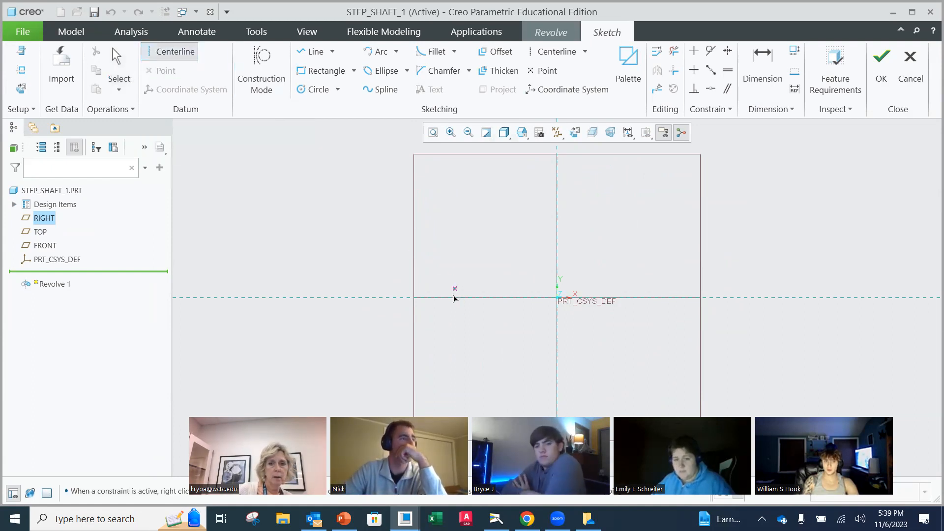
pyautogui.click(658, 298)
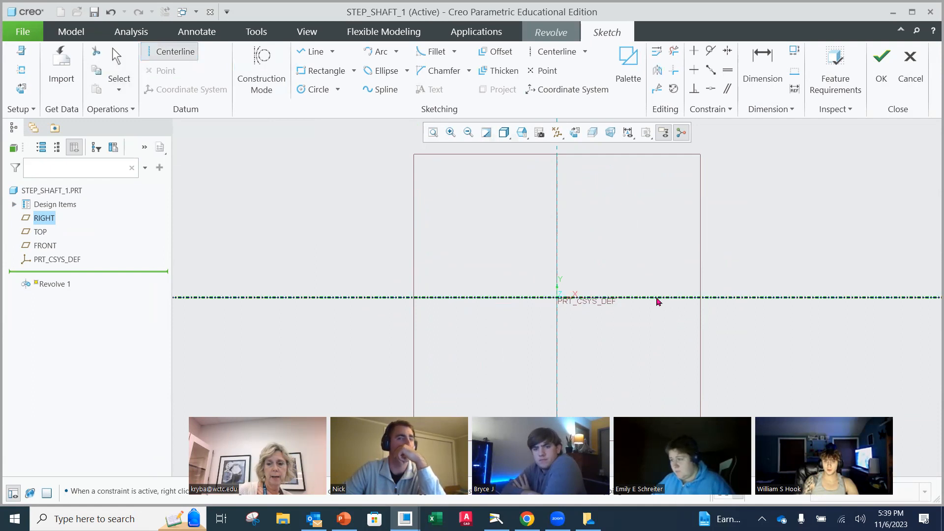
pyautogui.middleClick(678, 267)
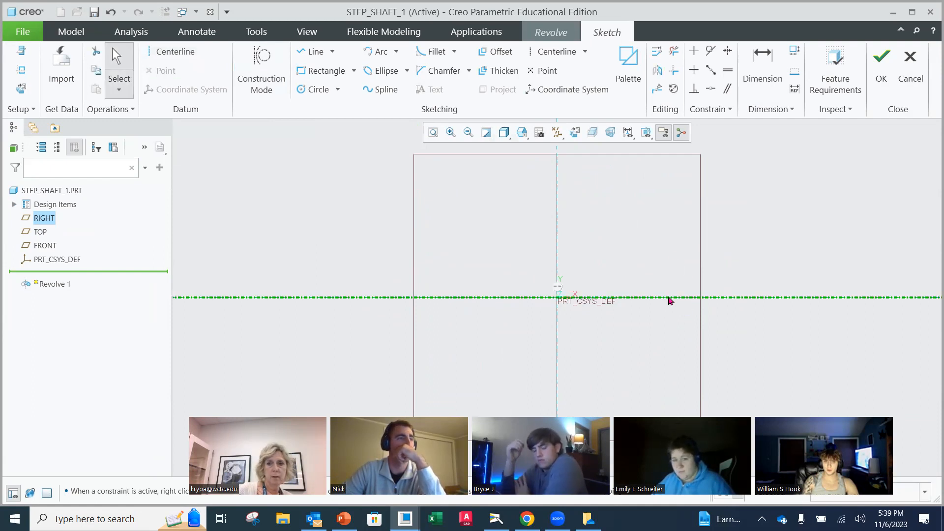
# Sketch a closed three-step shaft profile on the centerline, sections about 126, 169 and 159 long, the tallest middle one starting at the vertical reference.
pyautogui.scroll(-1, 626, 302)
pyautogui.scroll(3, 626, 301)
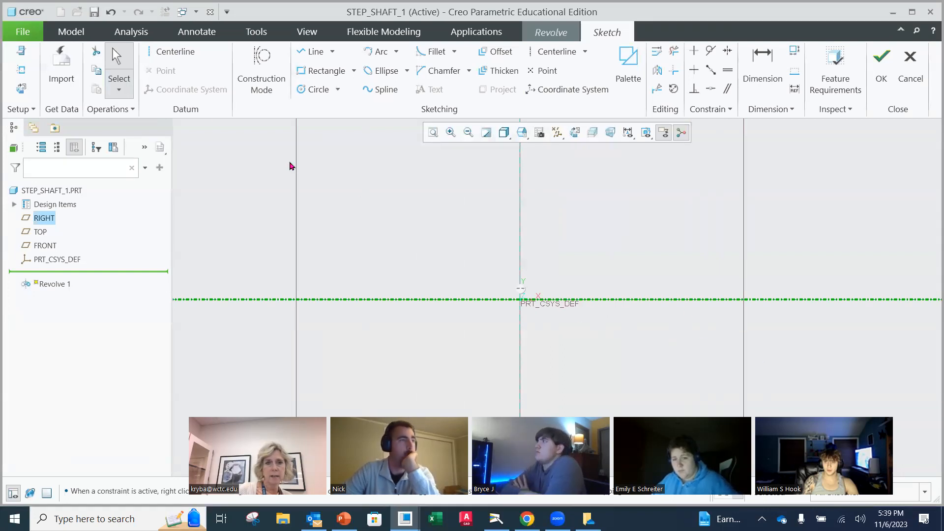
pyautogui.click(315, 54)
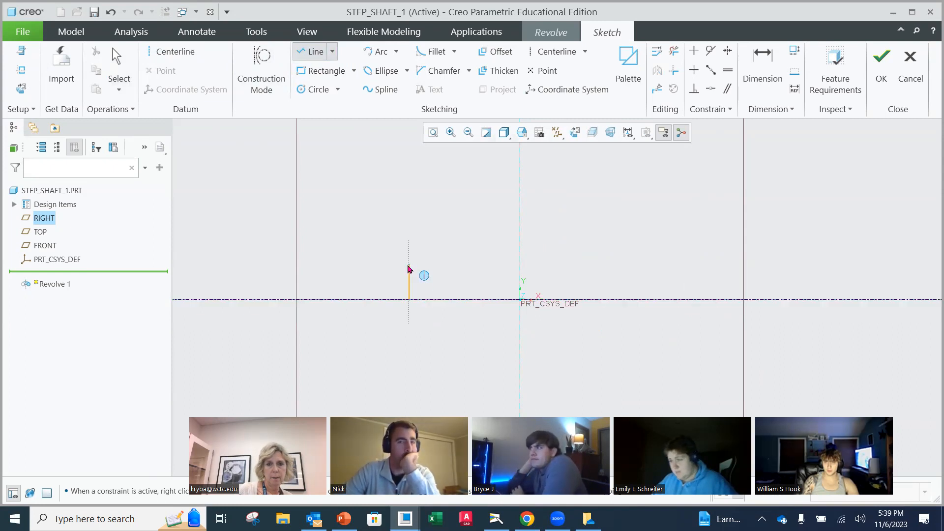
pyautogui.click(408, 265)
pyautogui.click(520, 265)
pyautogui.click(540, 223)
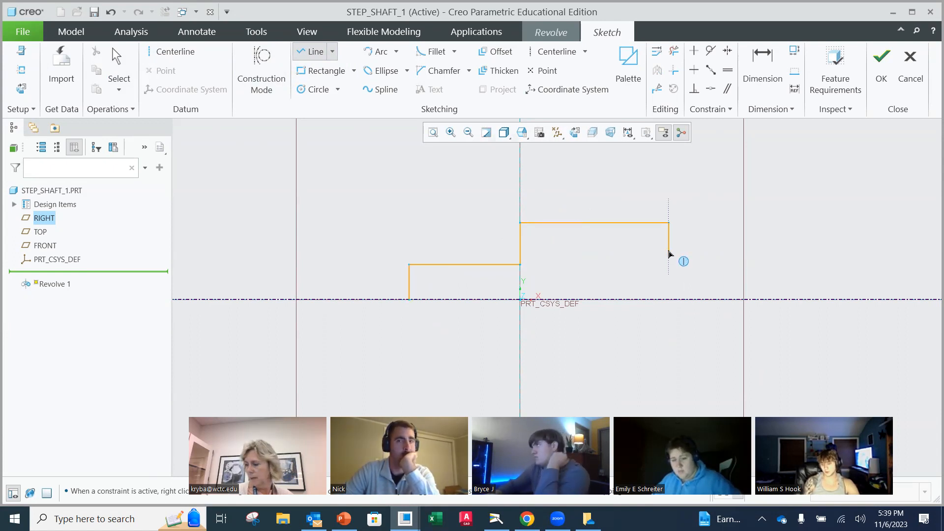
pyautogui.click(668, 250)
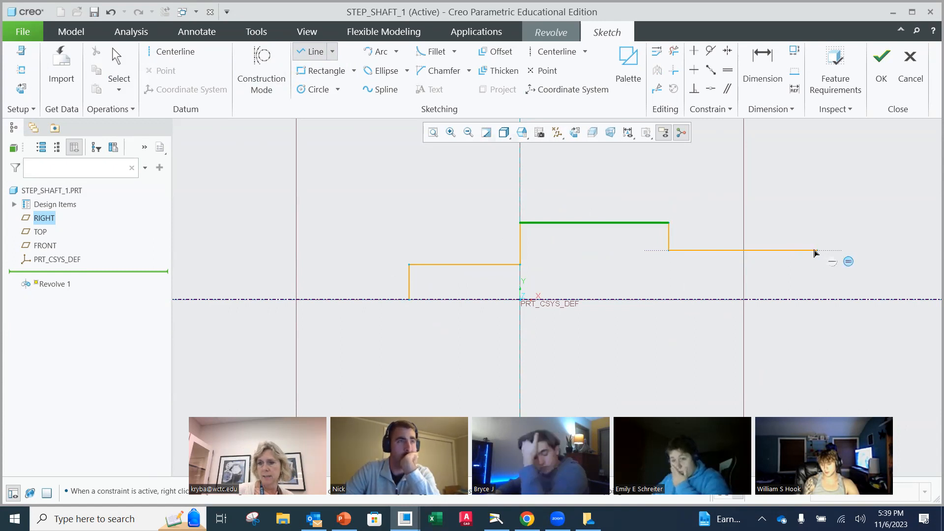
pyautogui.click(809, 251)
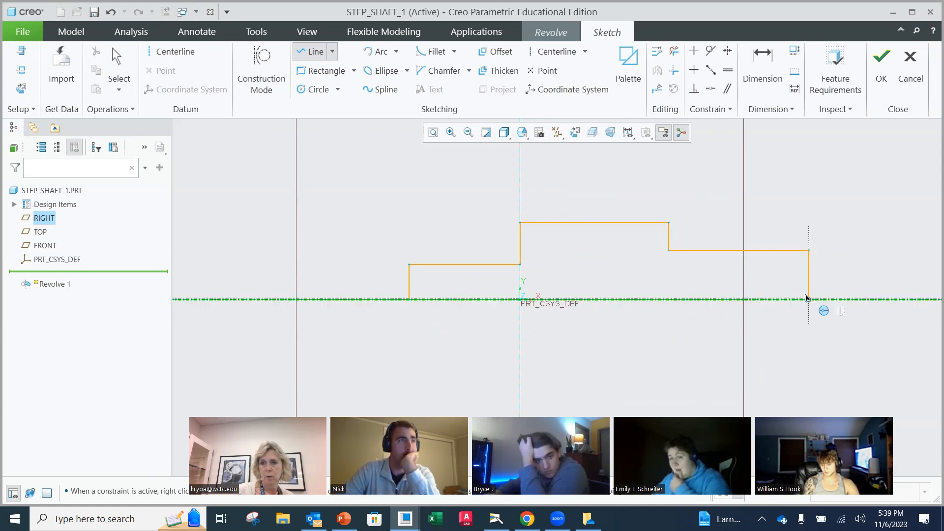
pyautogui.click(809, 299)
pyautogui.click(413, 301)
pyautogui.middleClick(430, 342)
pyautogui.middleClick(430, 339)
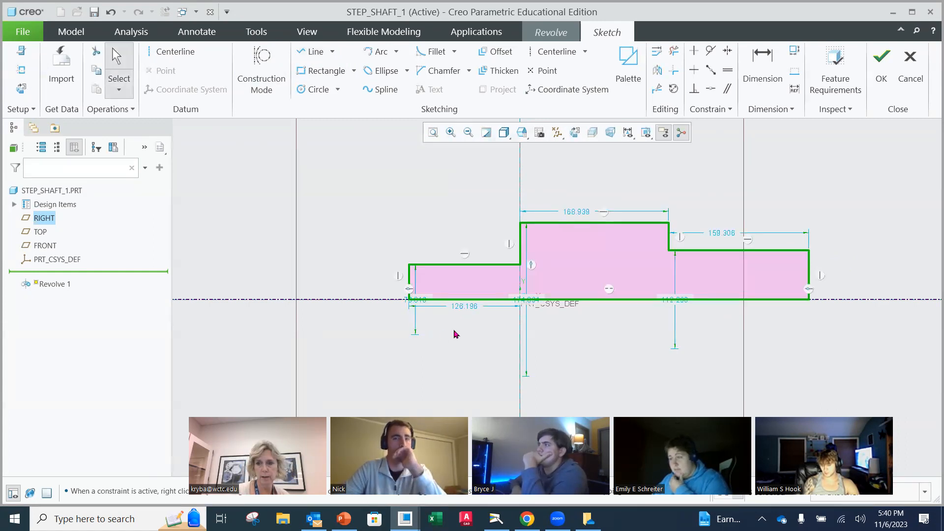
# Move the middle and left sections' diameter dimensions left of the profile and set them to 1.75 and 1.
pyautogui.moveTo(416, 308); pyautogui.dragTo(365, 290)
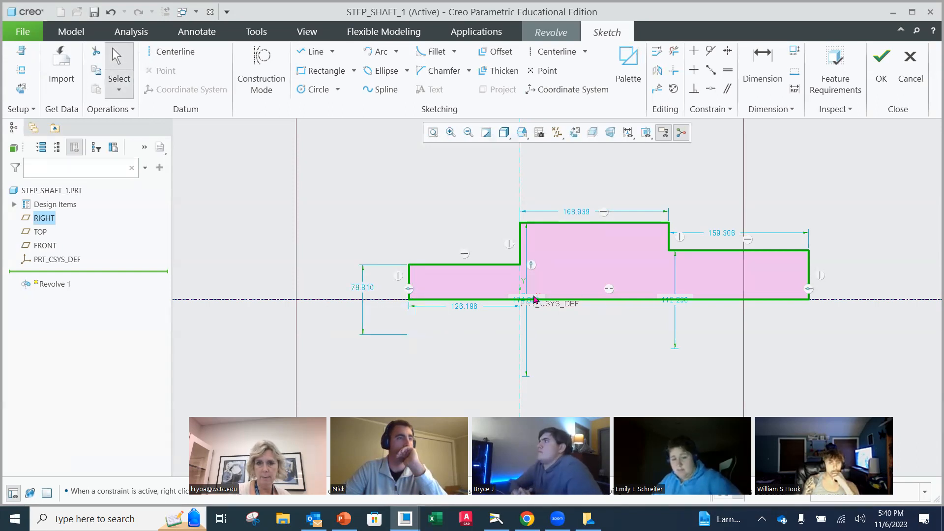
pyautogui.moveTo(530, 300); pyautogui.dragTo(330, 269)
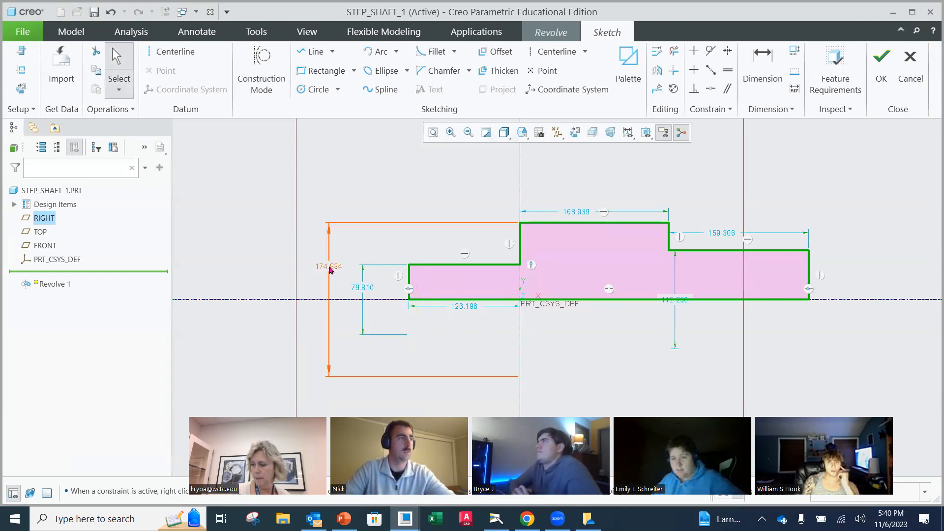
pyautogui.doubleClick(329, 269)
pyautogui.write('1.75')
pyautogui.press('Return')
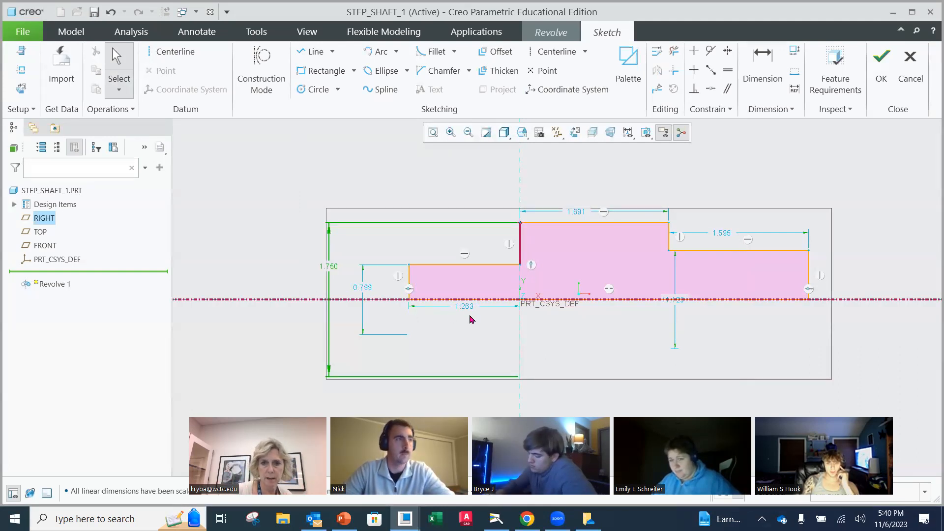
pyautogui.doubleClick(365, 289)
pyautogui.write('1')
pyautogui.press('Return')
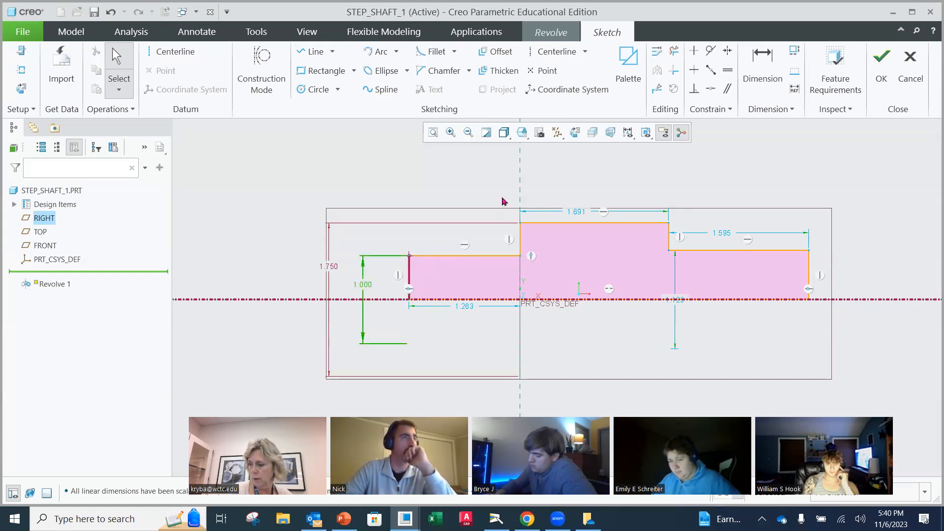
# Move the left section's length dimension above the profile, set it to 2, and set the middle section's length to 3.
pyautogui.moveTo(467, 310); pyautogui.dragTo(461, 186)
pyautogui.doubleClick(462, 189)
pyautogui.write('2')
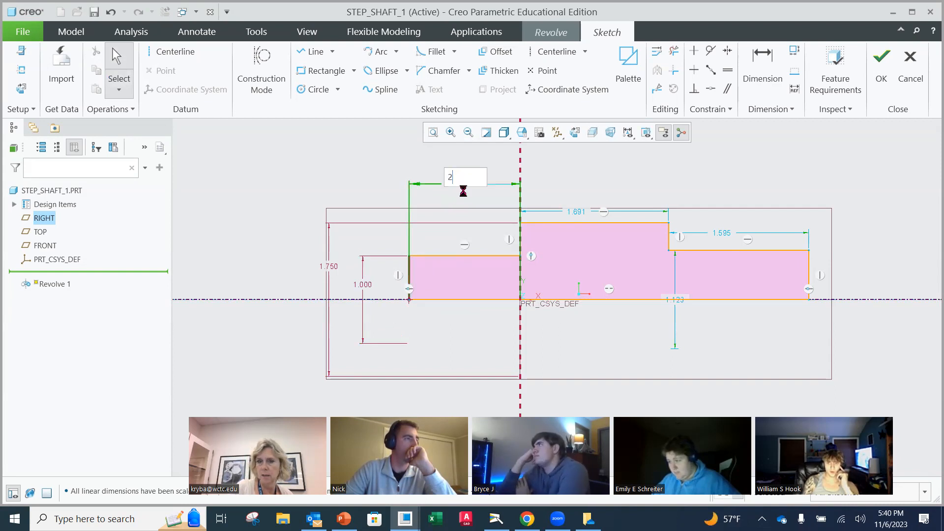
pyautogui.press('Return')
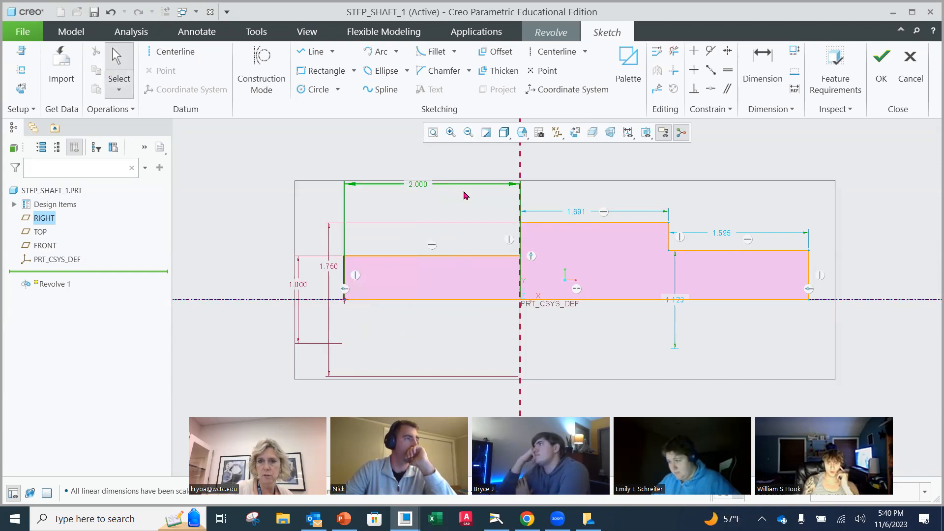
pyautogui.doubleClick(582, 216)
pyautogui.write('3')
pyautogui.press('Return')
# Move the right section's diameter dimension beyond the shaft's right end and set it to 1.25.
pyautogui.scroll(-2, 779, 267)
pyautogui.scroll(3, 796, 276)
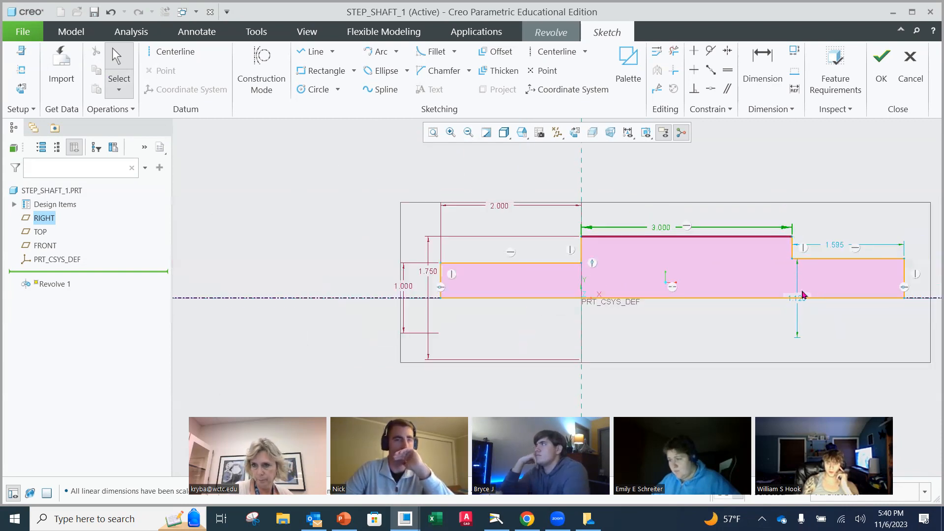
pyautogui.keyDown('shift'); pyautogui.moveTo(799, 291); pyautogui.dragTo(634, 305, button='middle'); pyautogui.keyUp('shift')
pyautogui.moveTo(636, 308); pyautogui.dragTo(818, 291)
pyautogui.doubleClick(818, 289)
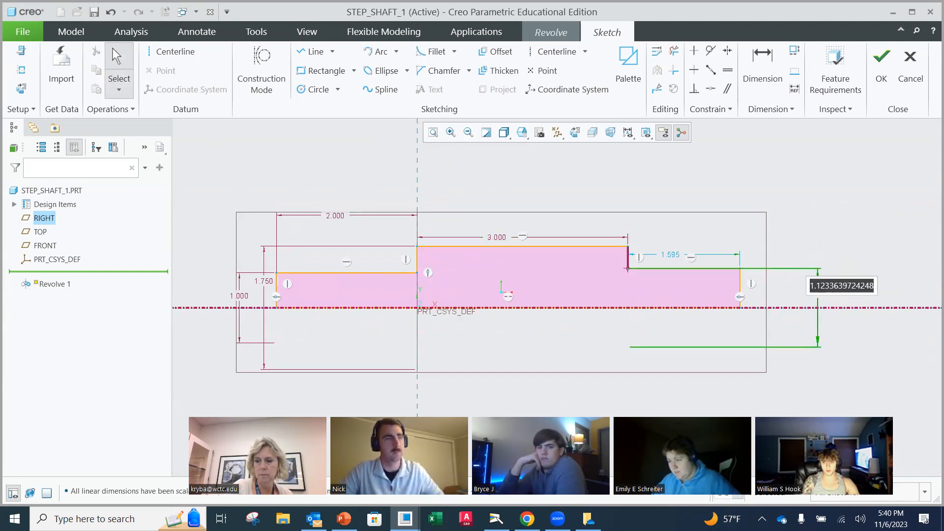
pyautogui.write('1.25')
pyautogui.press('Return')
# Add an overall length dimension between the shaft's two end edges, placed above the profile, and set it to 7.5.
pyautogui.moveTo(674, 250); pyautogui.dragTo(681, 205)
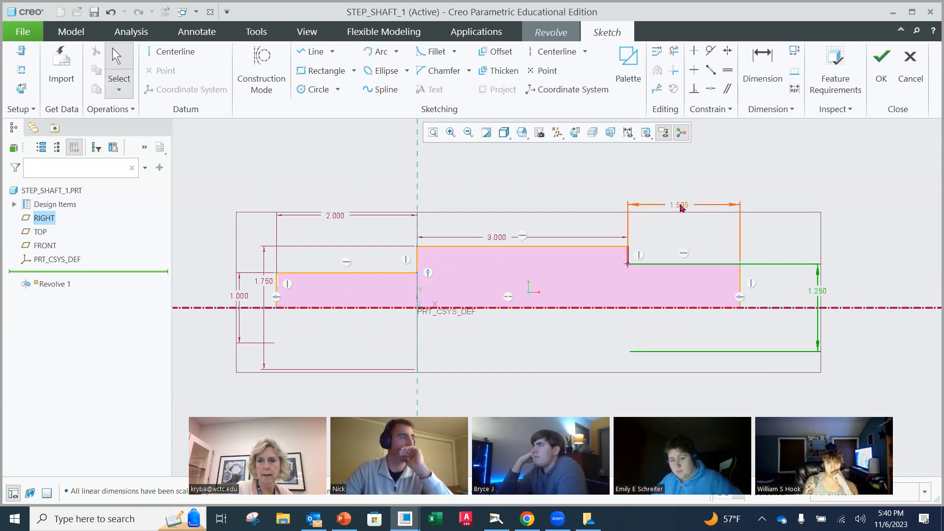
pyautogui.click(762, 66)
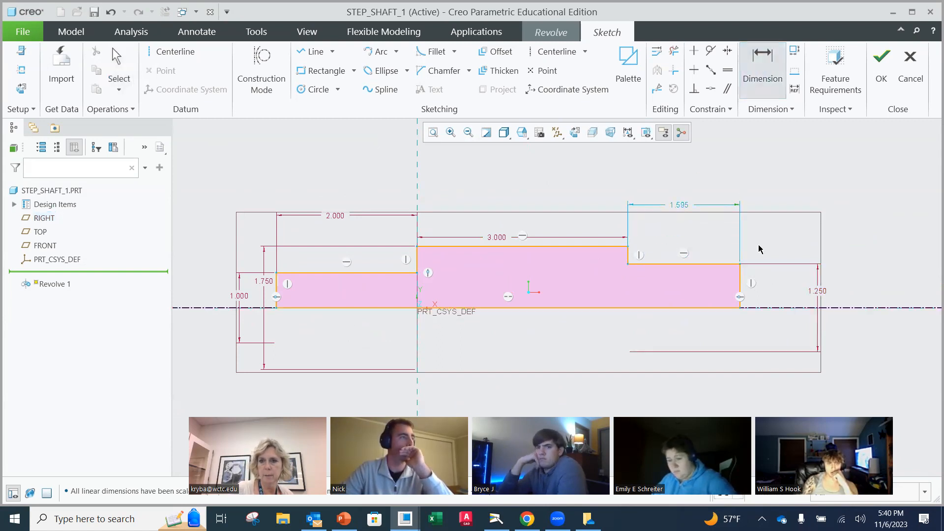
pyautogui.click(277, 286)
pyautogui.middleClick(494, 196)
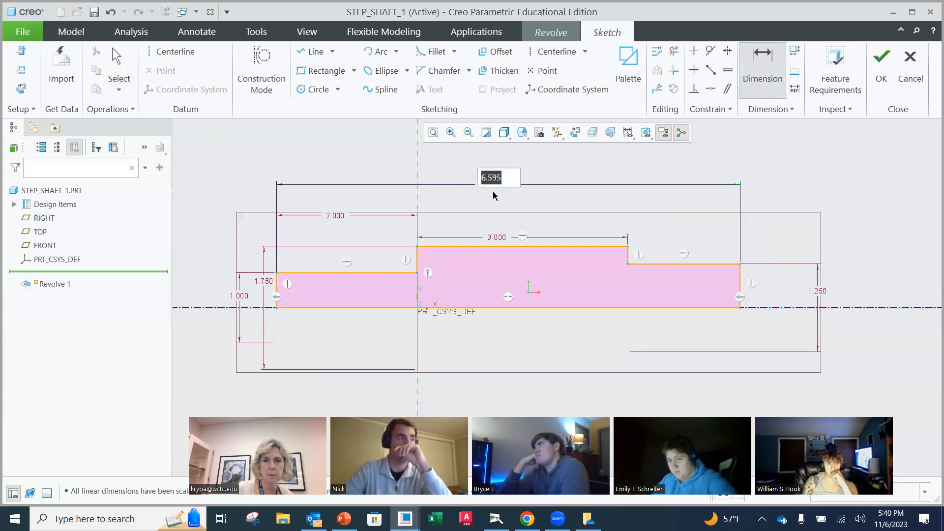
pyautogui.write('7.5')
pyautogui.press('Return')
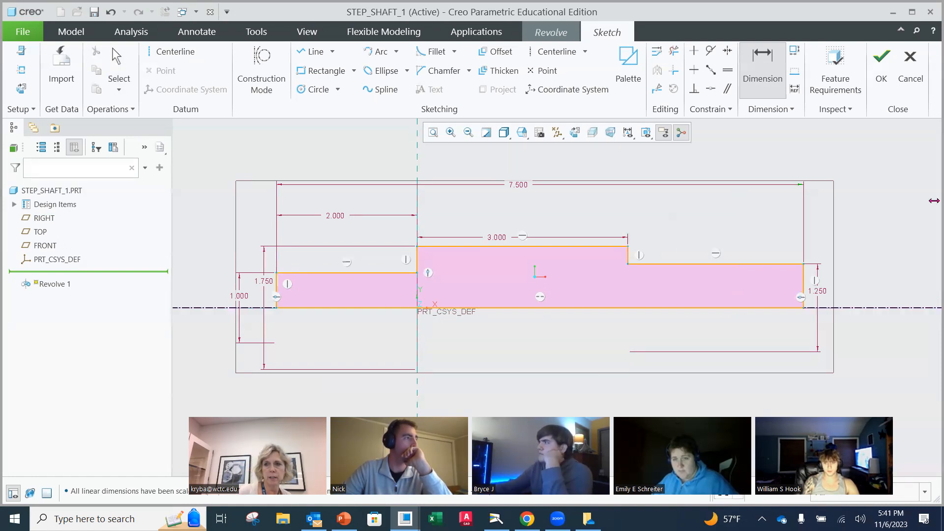
# Check the sketch against the revolve's feature requirements and accept the sketch.
pyautogui.click(846, 90)
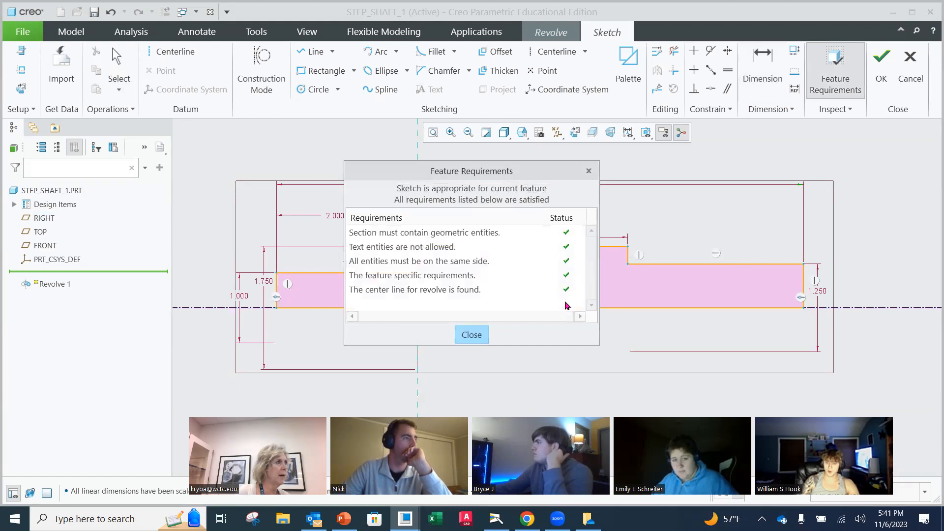
pyautogui.click(472, 334)
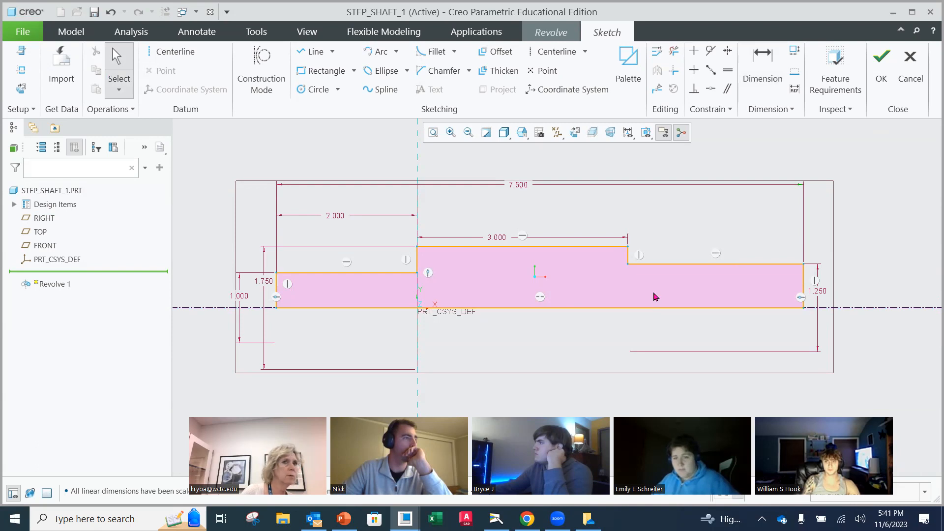
pyautogui.click(879, 87)
# Complete the 360-degree solid revolve about the internal centerline and inspect the stepped shaft.
pyautogui.moveTo(667, 240)
pyautogui.mouseDown(button='middle')
pyautogui.moveTo(654, 231)
pyautogui.moveTo(646, 249)
pyautogui.mouseUp(button='middle')
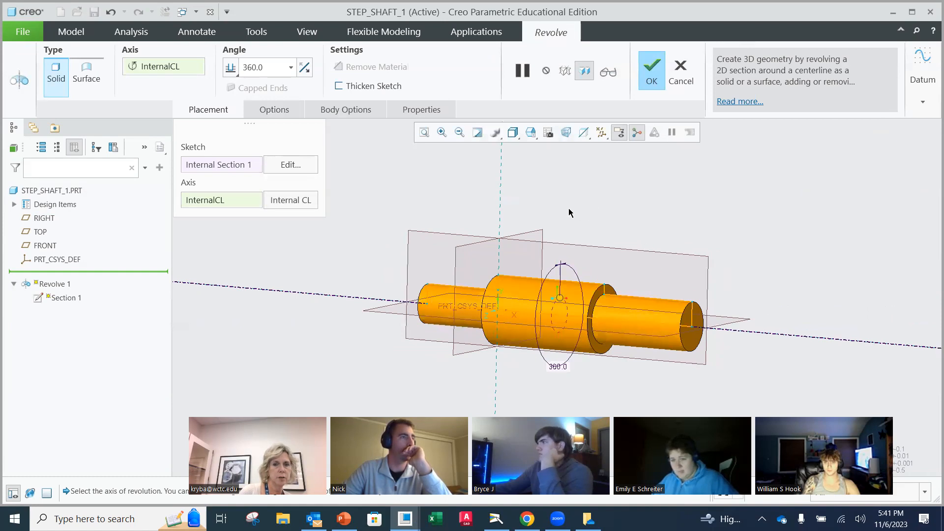
pyautogui.click(647, 67)
pyautogui.moveTo(598, 233)
pyautogui.mouseDown(button='middle')
pyautogui.moveTo(605, 216)
pyautogui.moveTo(594, 227)
pyautogui.moveTo(609, 238)
pyautogui.mouseUp(button='middle')
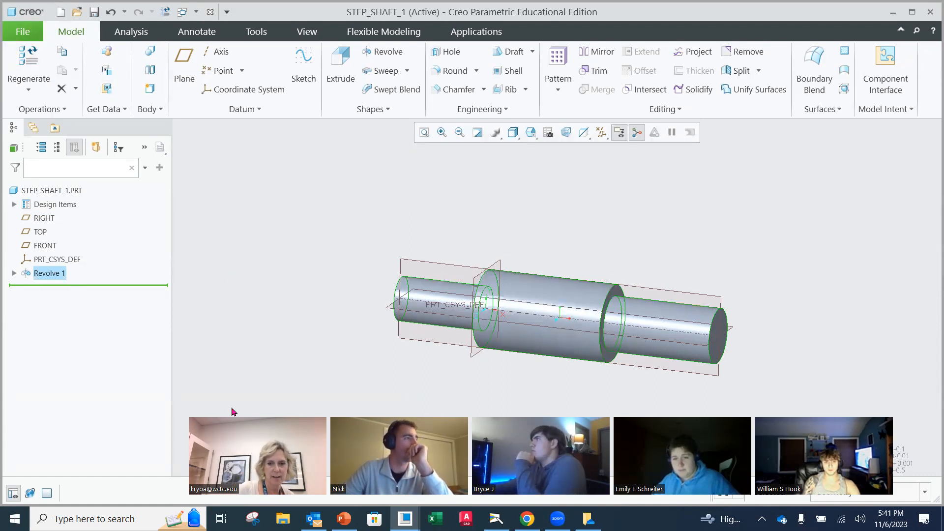
# Switch to the Camera window to study the Clutch Cup sketch dimensions on the handout, and return to Creo.
pyautogui.click(405, 520)
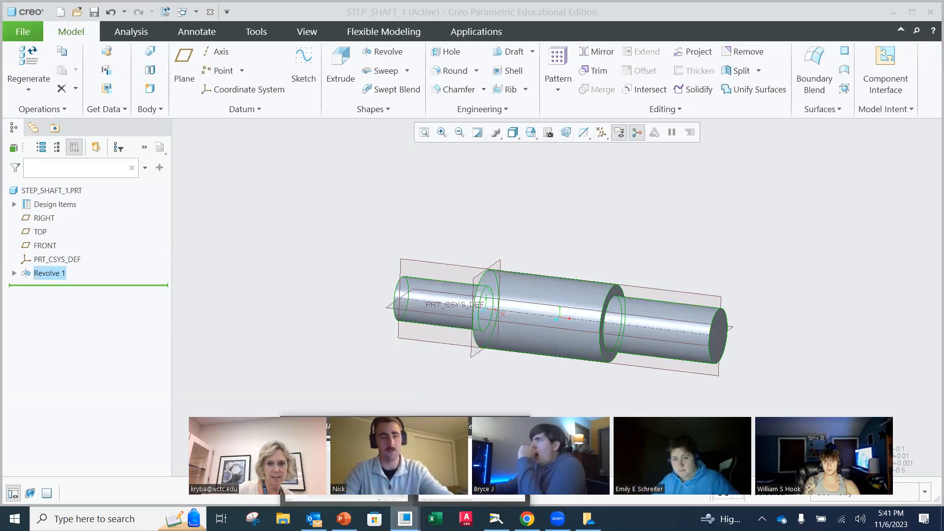
pyautogui.click(496, 519)
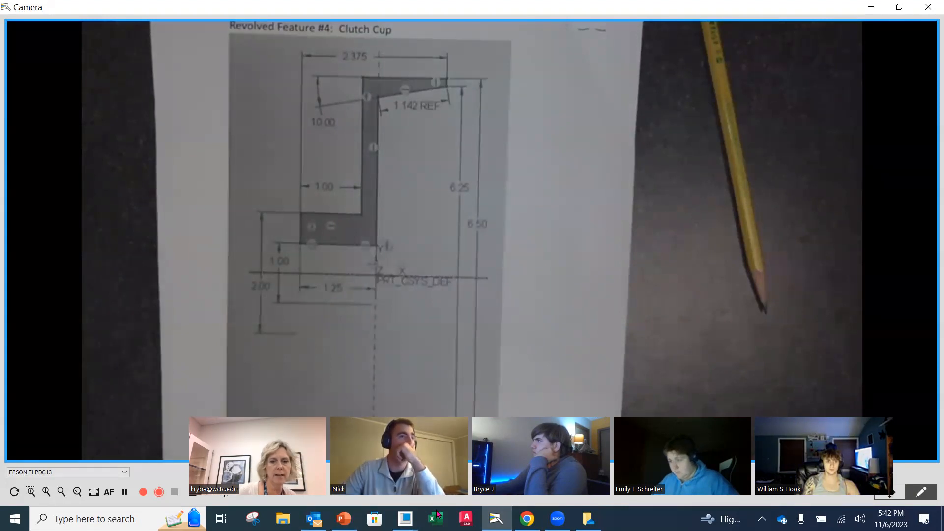
pyautogui.moveTo(406, 519)
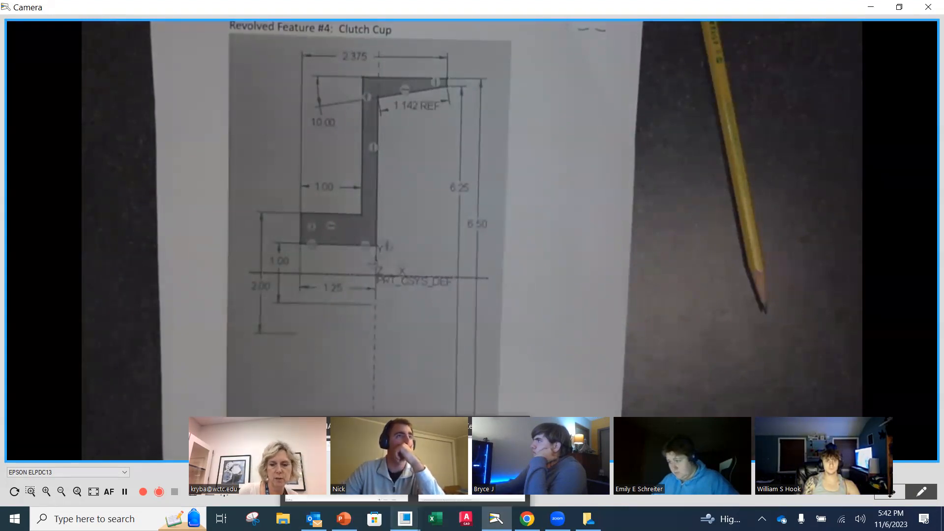
pyautogui.click(405, 519)
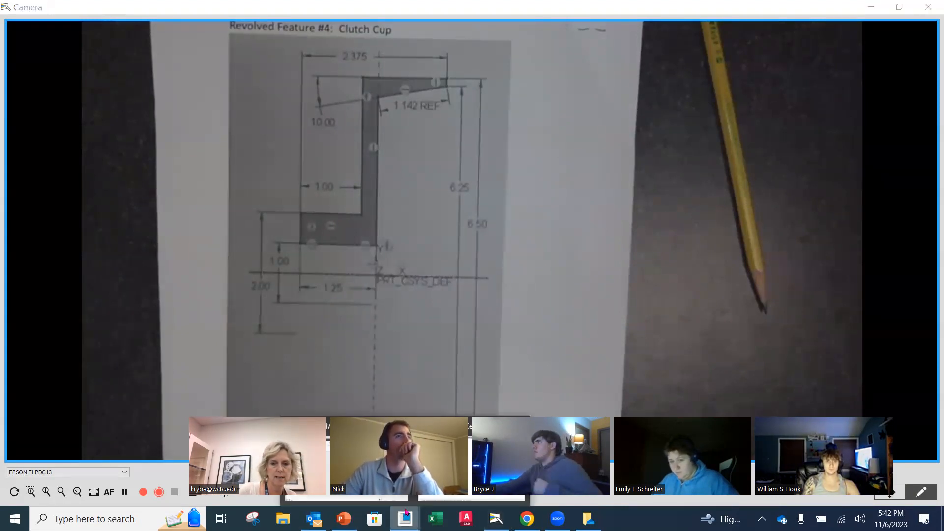
pyautogui.click(346, 462)
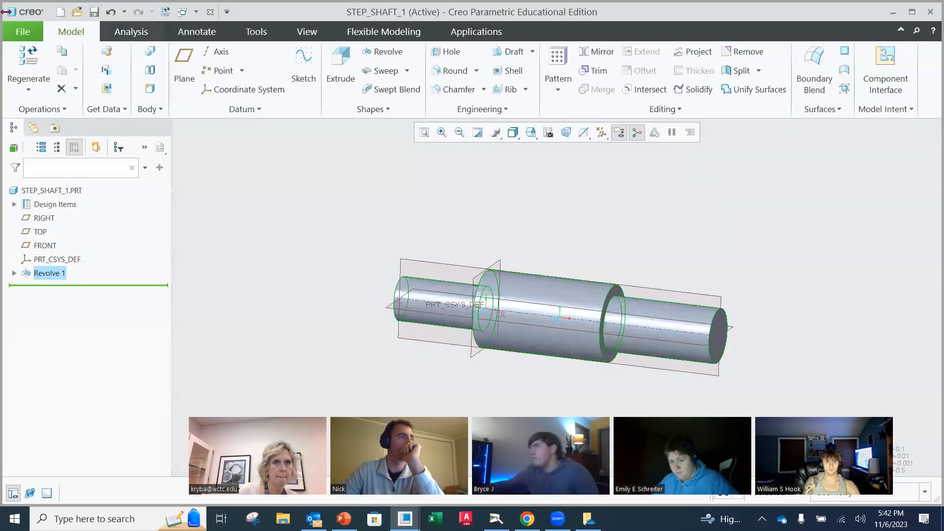
# Close the step shaft part and erase all objects that are not displayed from the session.
pyautogui.click(22, 31)
pyautogui.click(49, 193)
pyautogui.click(23, 31)
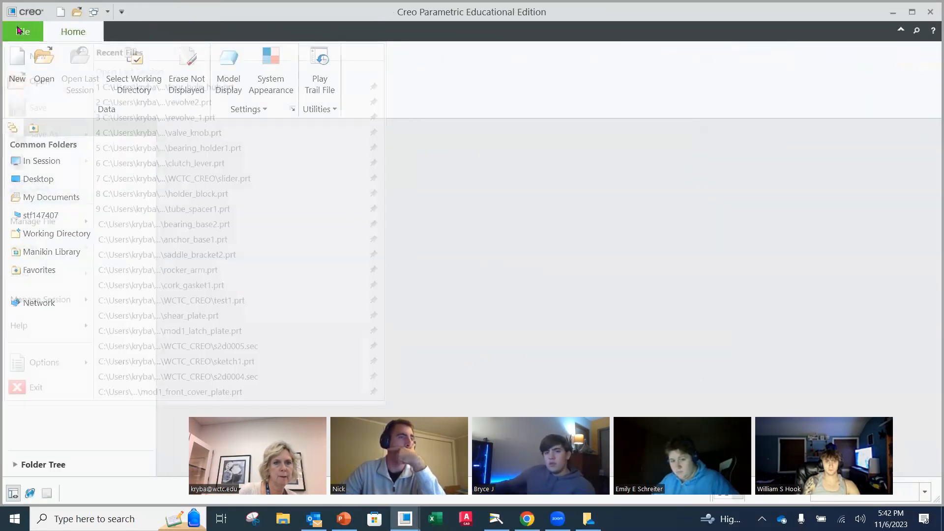
pyautogui.moveTo(30, 301)
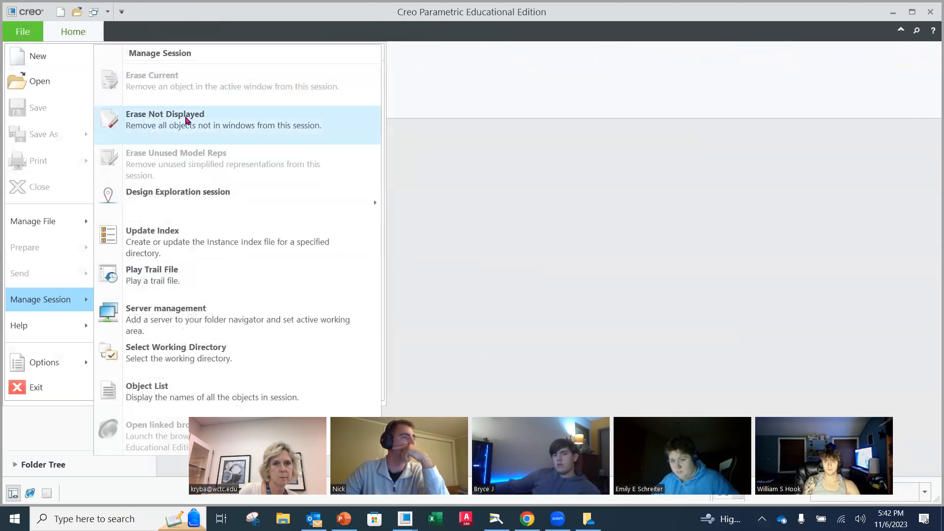
pyautogui.click(187, 122)
pyautogui.click(487, 383)
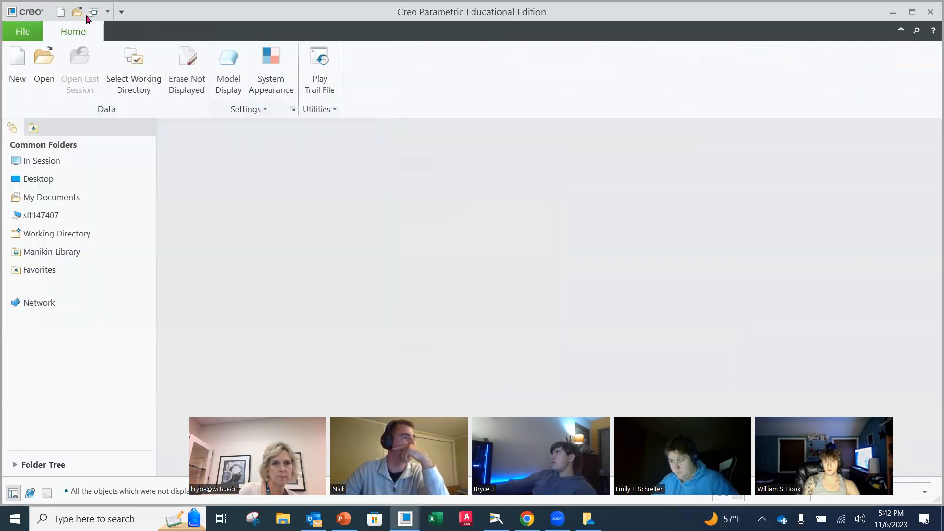
# Create a new solid part named clutch_cup using the default template.
pyautogui.click(15, 69)
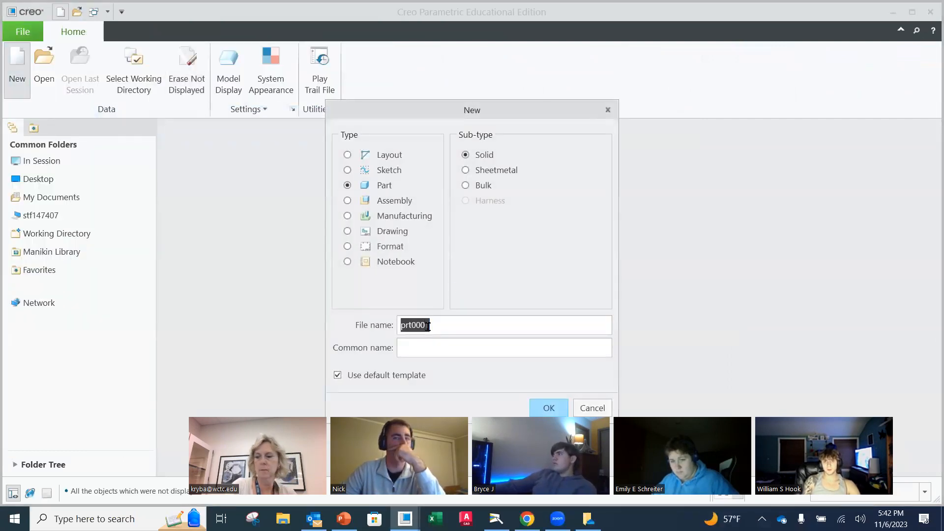
pyautogui.write('clutch_cup')
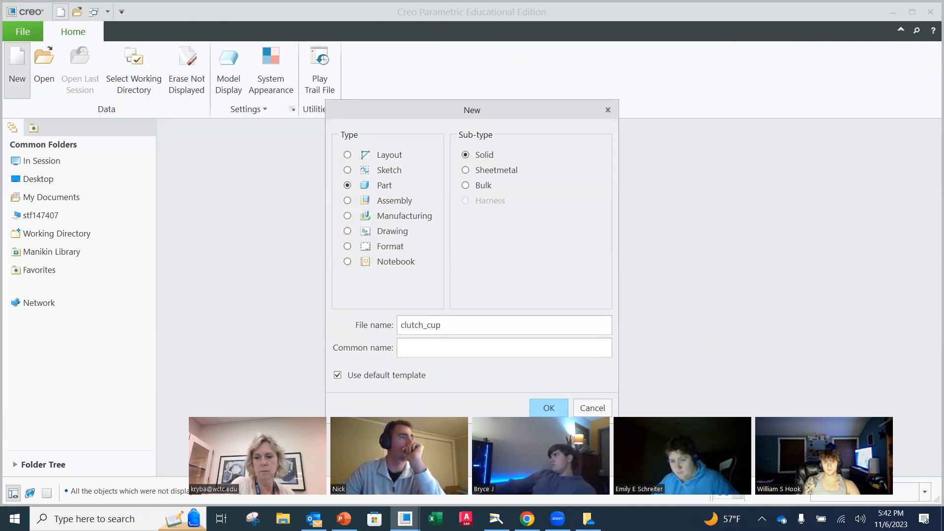
pyautogui.press('Return')
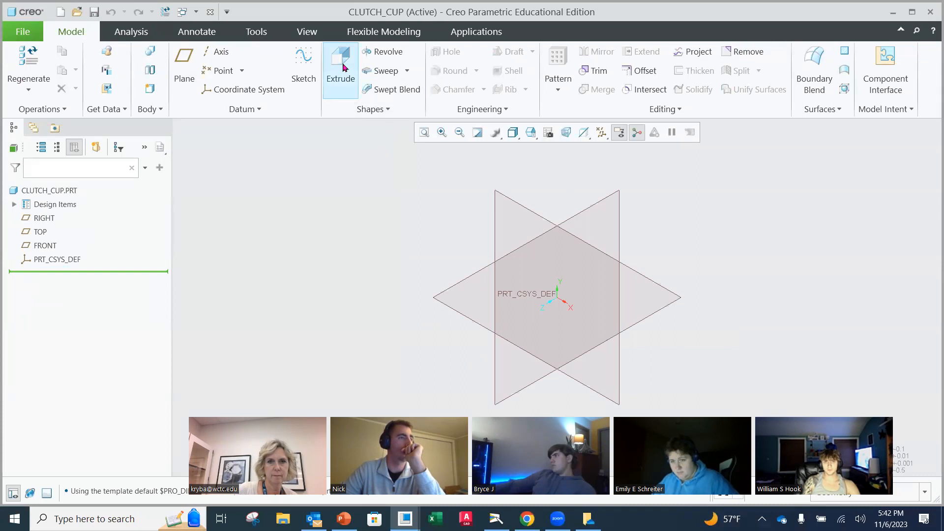
# Start a 360-degree solid revolve with an internal sketch on the FRONT plane, oriented by the RIGHT plane.
pyautogui.click(384, 51)
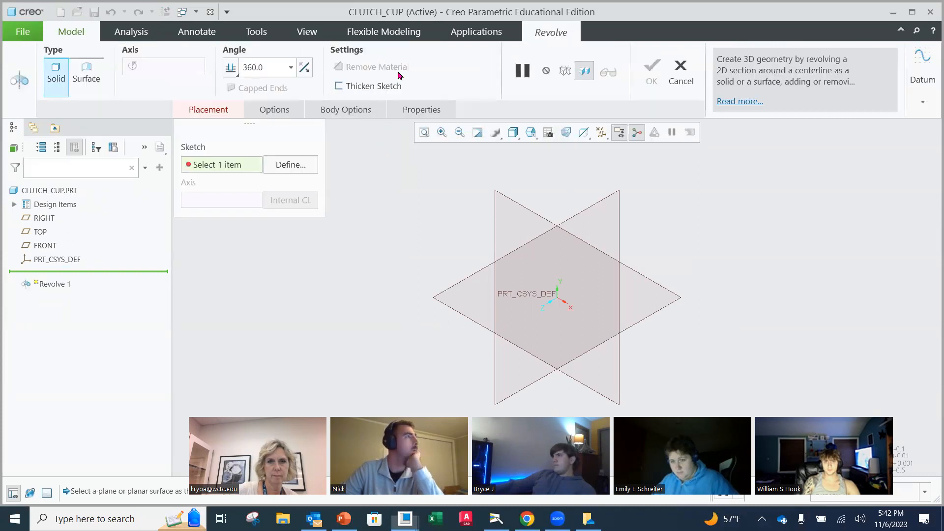
pyautogui.click(285, 168)
pyautogui.click(525, 205)
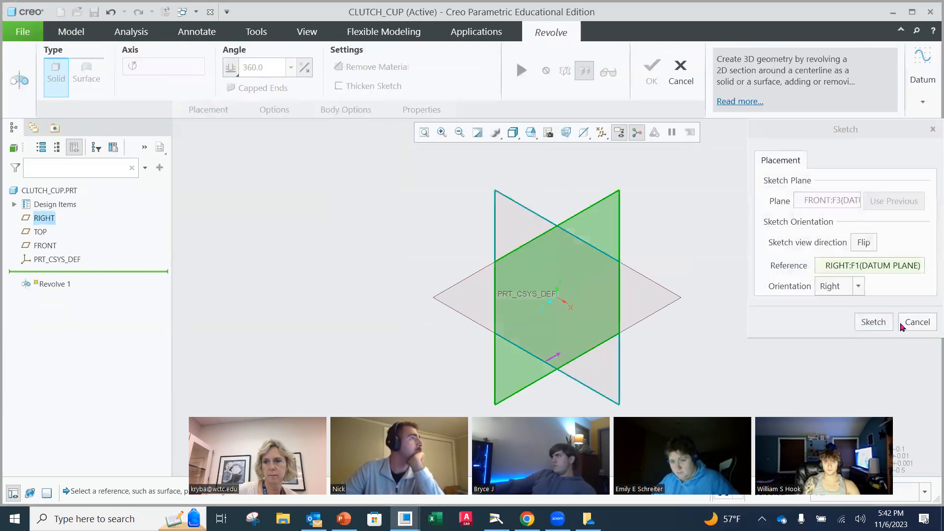
pyautogui.click(875, 322)
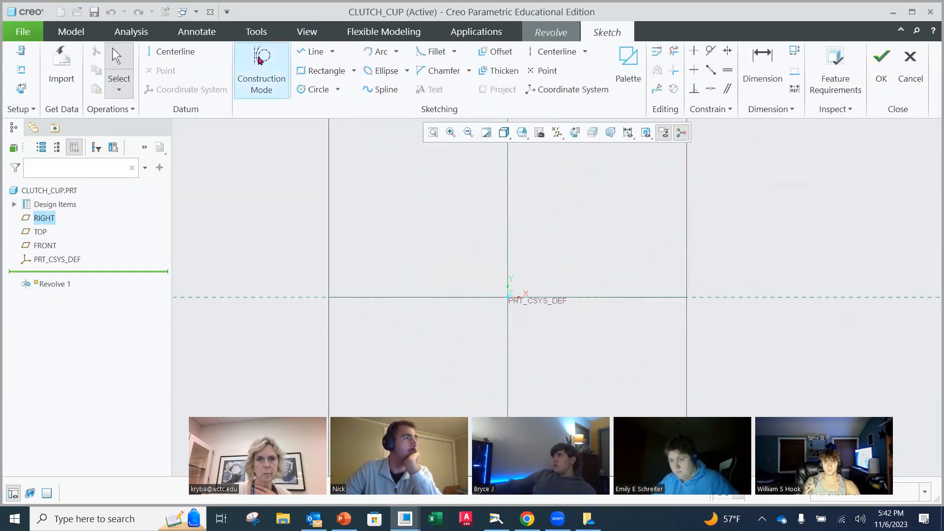
# Add a horizontal datum centerline along the horizontal reference through the origin as the axis of revolution.
pyautogui.click(172, 51)
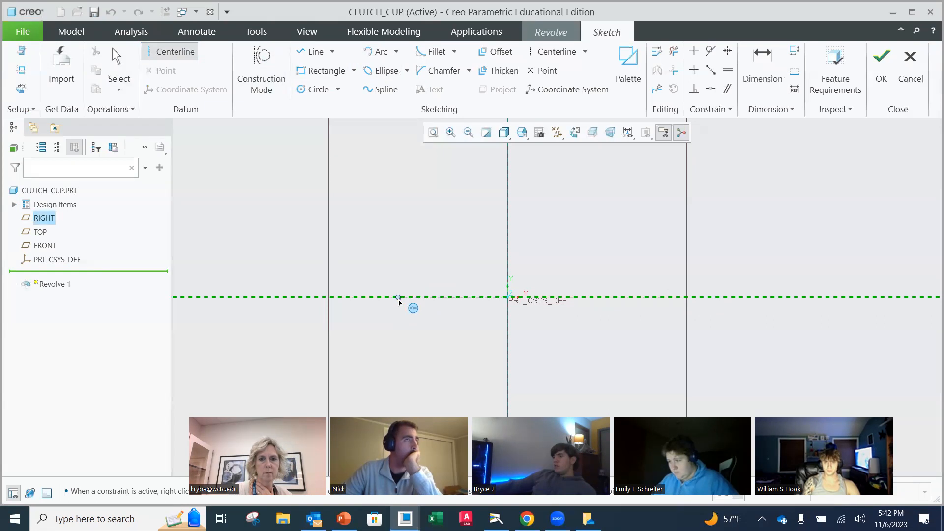
pyautogui.click(564, 301)
pyautogui.middleClick(513, 285)
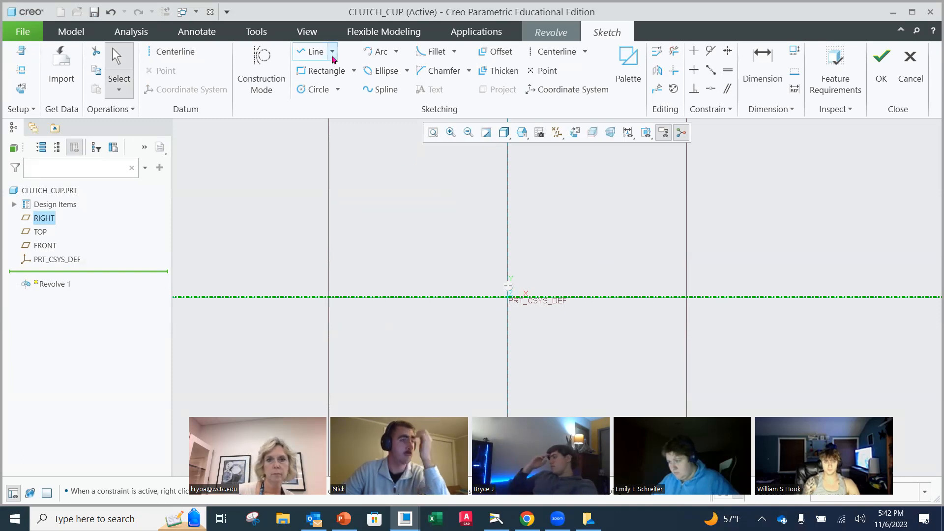
# Sketch the closed eight-line cup profile above the centerline with a slanted upper lip, about 455 in outer diameter and with a foot about 94 wide.
pyautogui.click(304, 54)
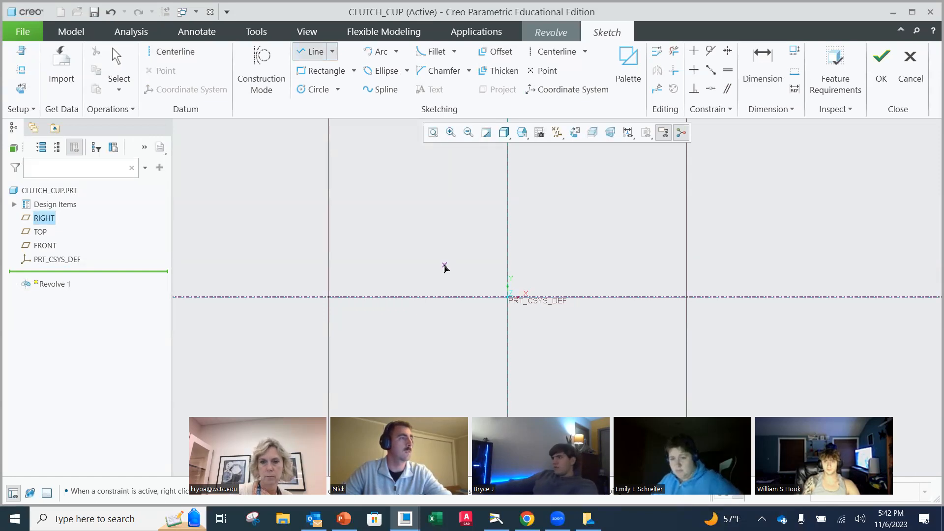
pyautogui.click(443, 265)
pyautogui.click(508, 265)
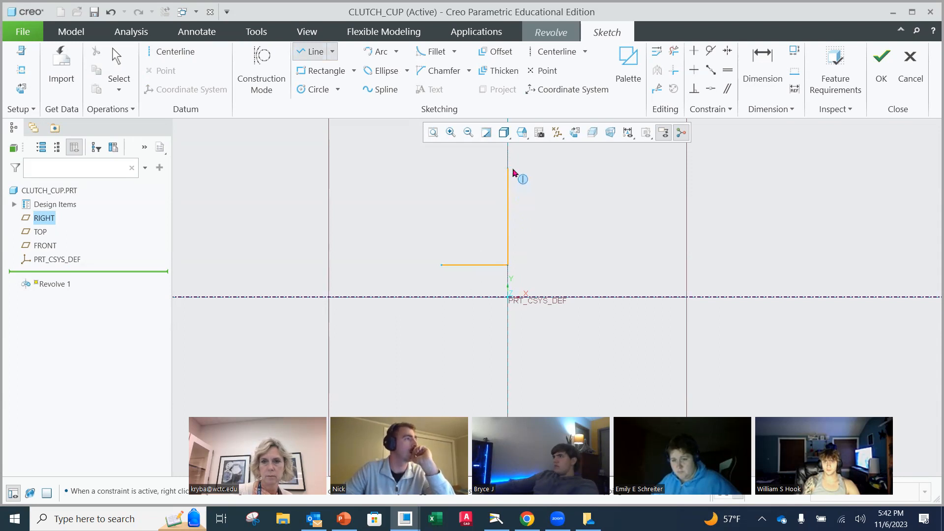
pyautogui.click(577, 153)
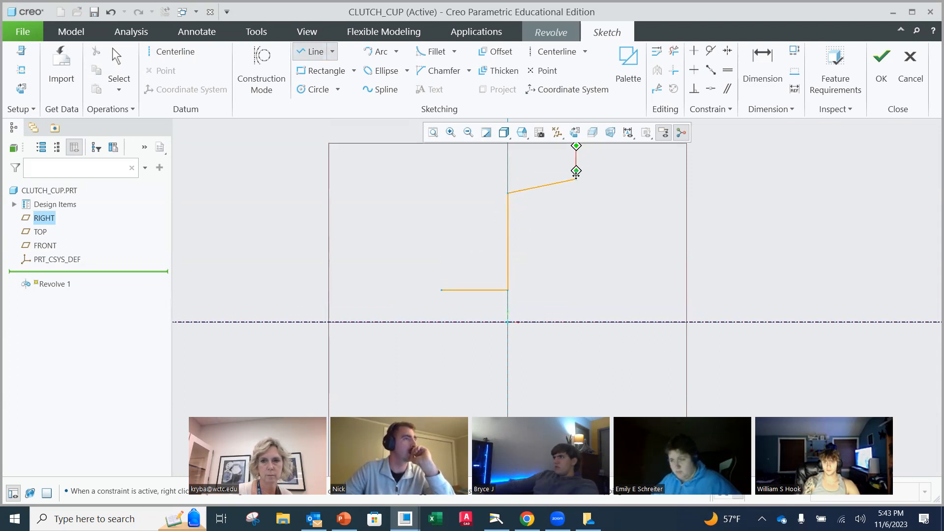
pyautogui.click(576, 176)
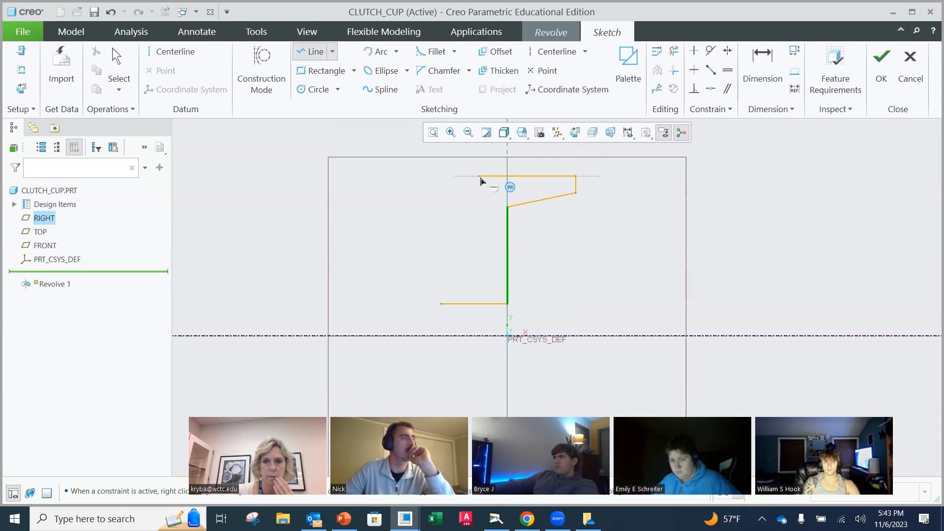
pyautogui.click(472, 176)
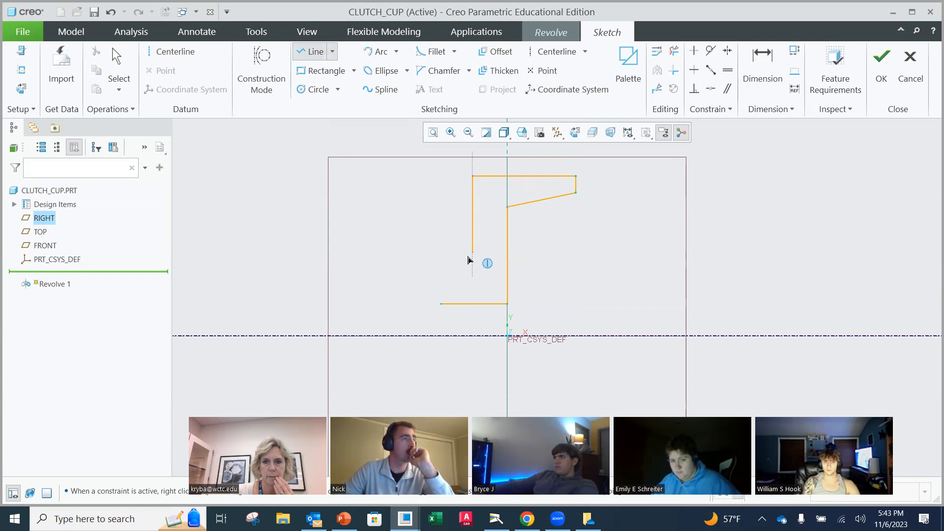
pyautogui.click(473, 288)
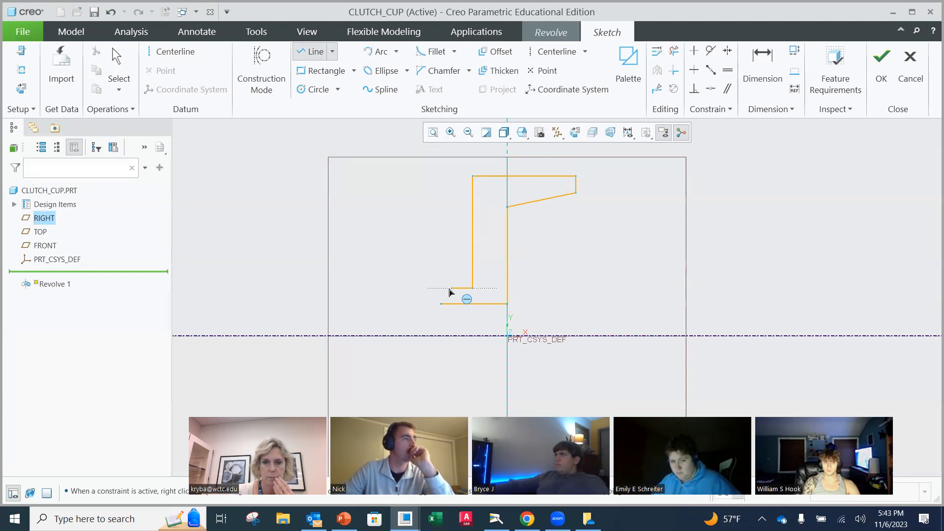
pyautogui.click(441, 288)
pyautogui.click(441, 304)
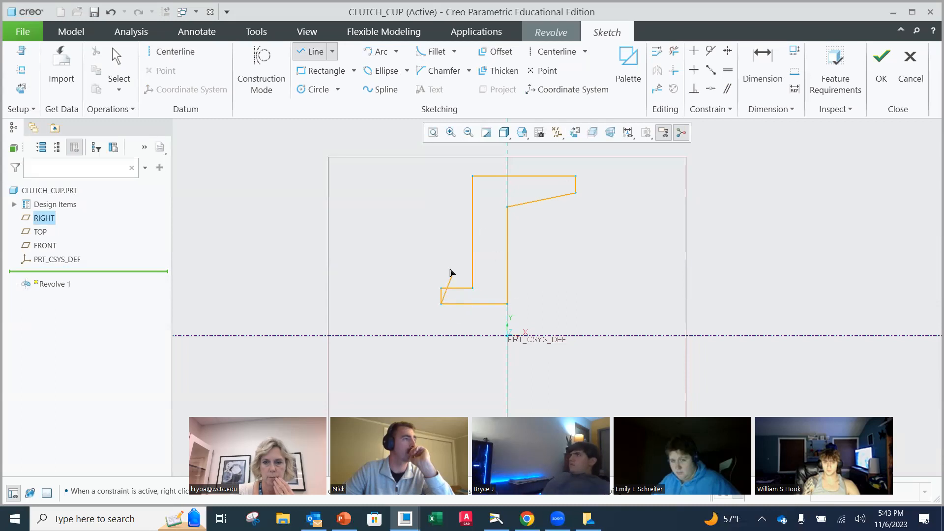
pyautogui.middleClick(413, 241)
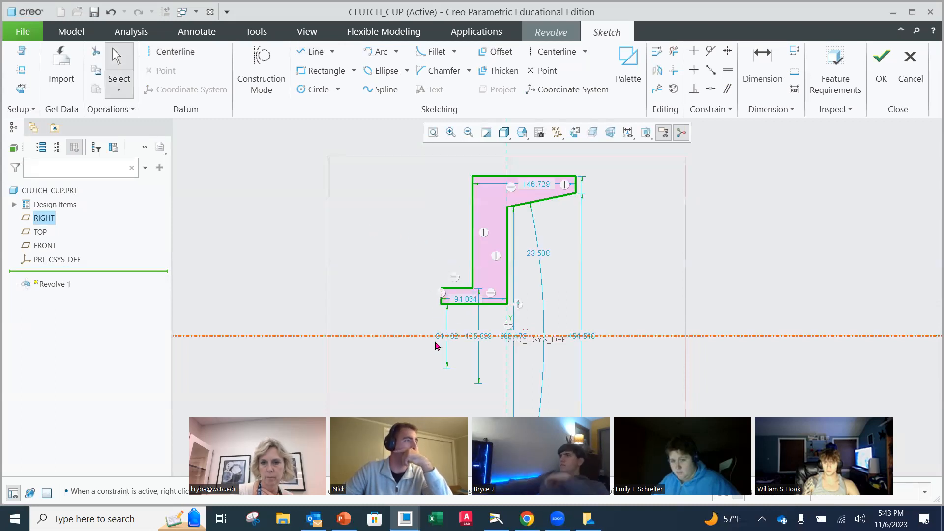
# Move the bore diameter dimension to the profile's left and the outer diameter dimension to its right, and set the outer diameter to 6.5.
pyautogui.moveTo(399, 331); pyautogui.dragTo(380, 328)
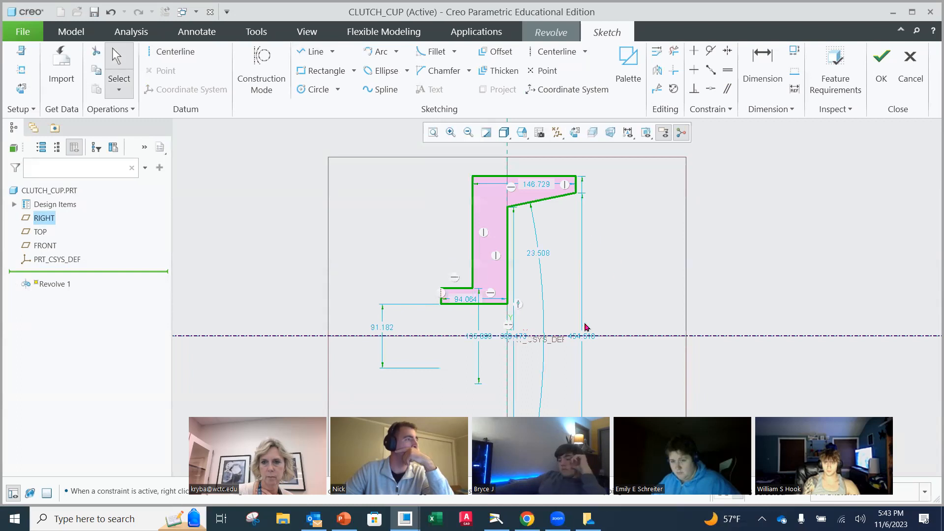
pyautogui.moveTo(586, 331); pyautogui.dragTo(629, 312)
pyautogui.doubleClick(639, 311)
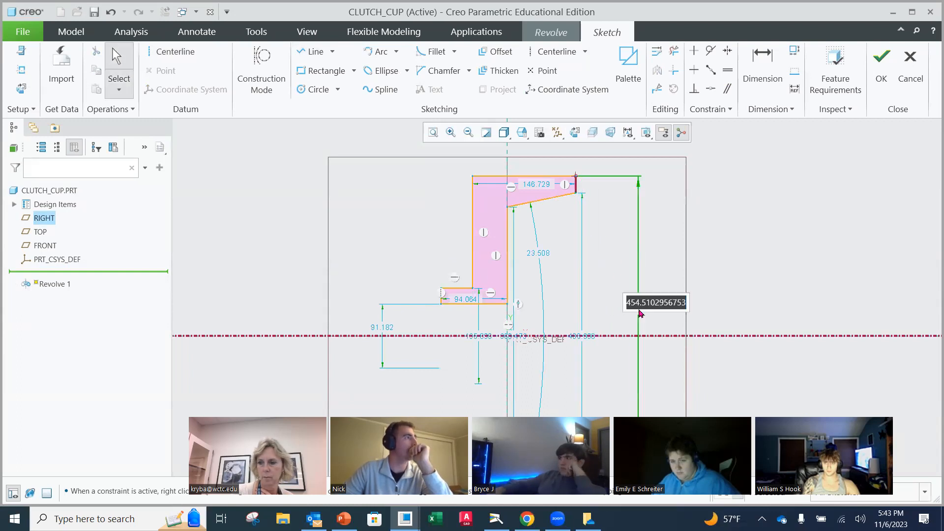
pyautogui.write('6')
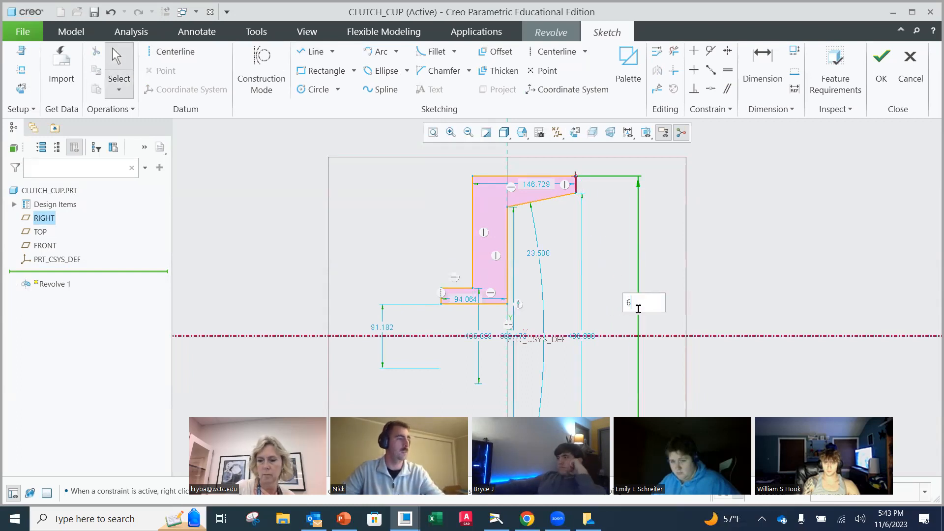
pyautogui.write('.5')
pyautogui.press('Return')
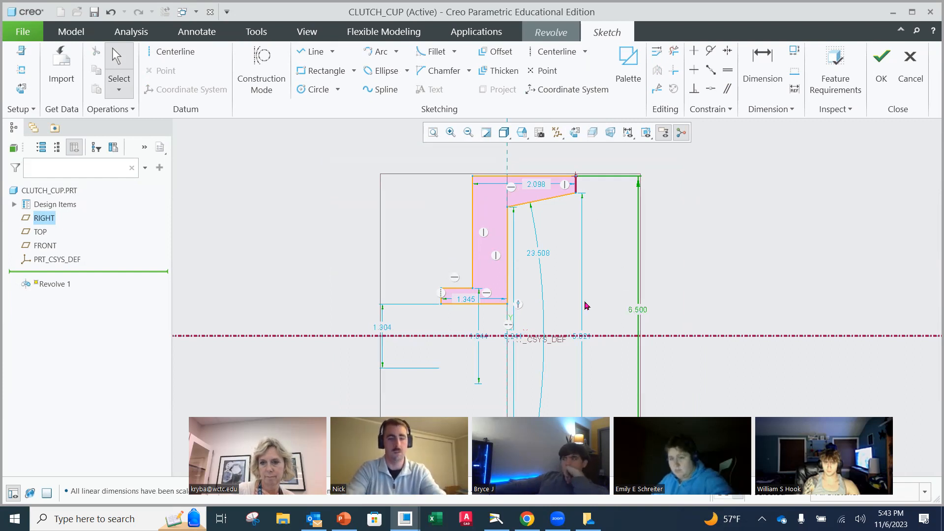
# Try to set the diameter at the lip's lower right corner to 6.25, and undo the change.
pyautogui.moveTo(579, 344); pyautogui.dragTo(610, 320)
pyautogui.doubleClick(609, 319)
pyautogui.write('6.25')
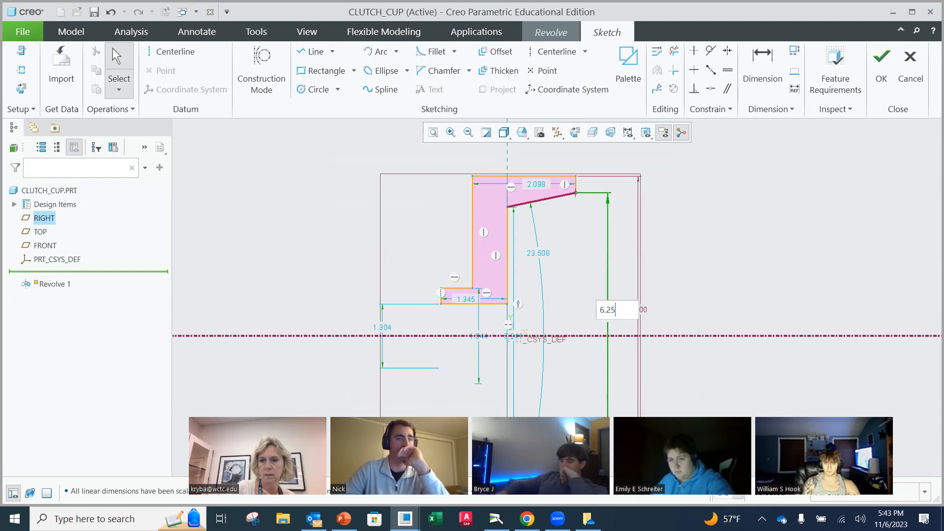
pyautogui.press('Return')
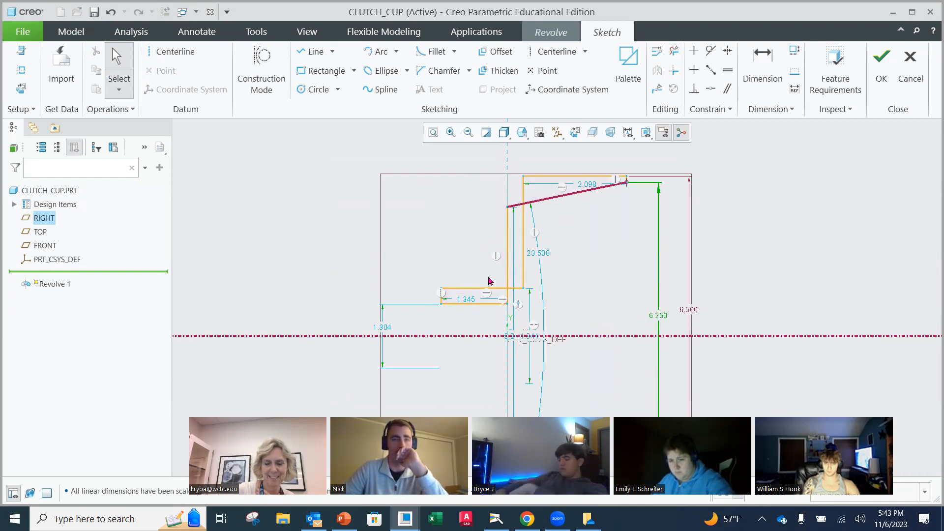
pyautogui.click(111, 14)
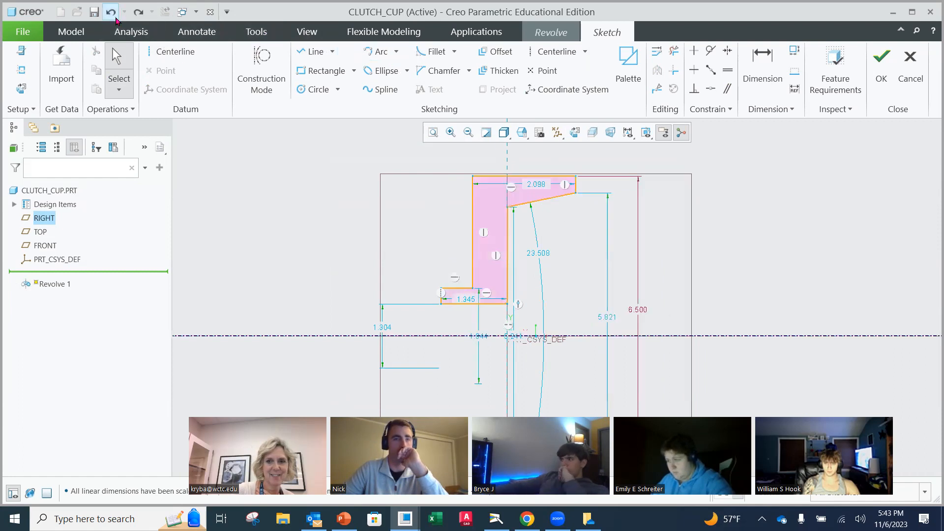
# Move the 2.098 width dimension above the profile and dimension the overall width from foot end to lip end as 2.375.
pyautogui.moveTo(537, 185); pyautogui.dragTo(539, 160)
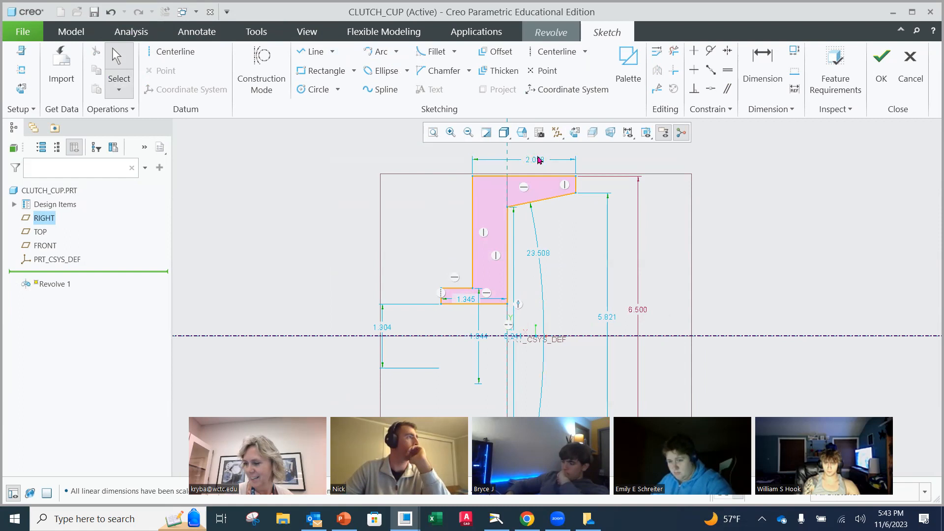
pyautogui.click(763, 64)
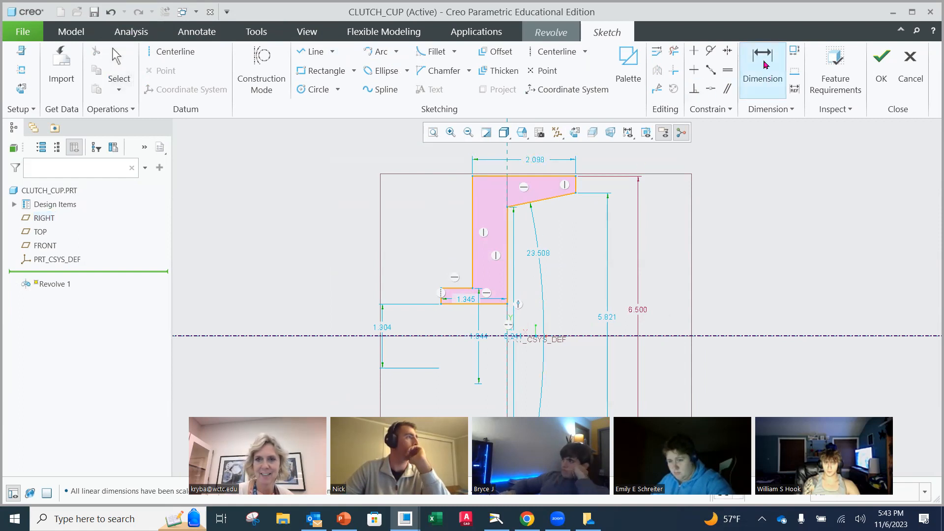
pyautogui.click(441, 297)
pyautogui.click(575, 188)
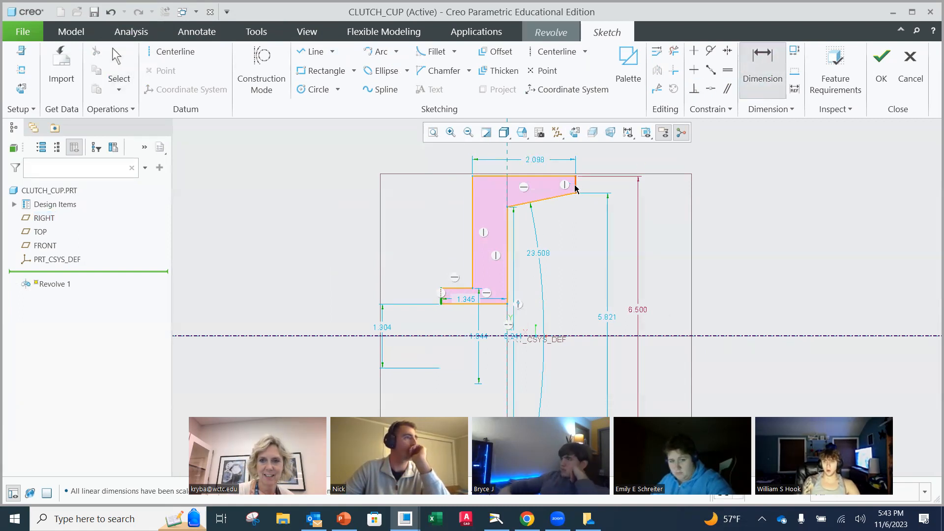
pyautogui.middleClick(490, 153)
pyautogui.write('2.375')
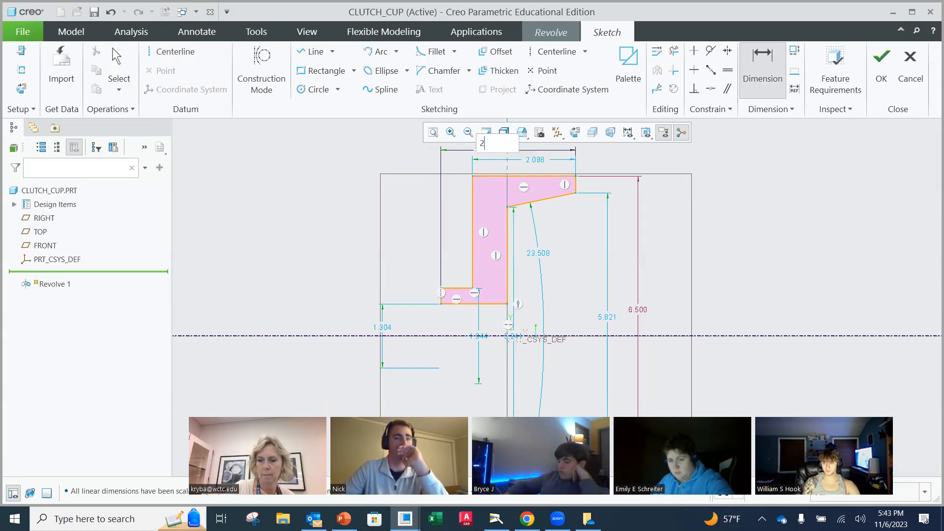
pyautogui.press('Return')
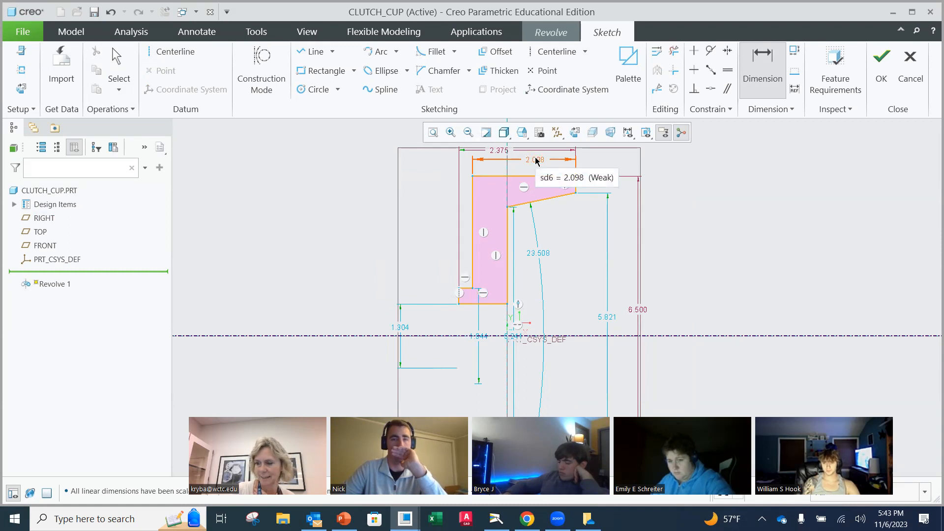
# Dimension the foot's lower edge to 1.25 long and its upper edge to 1 long.
pyautogui.click(490, 306)
pyautogui.middleClick(471, 349)
pyautogui.write('1.25')
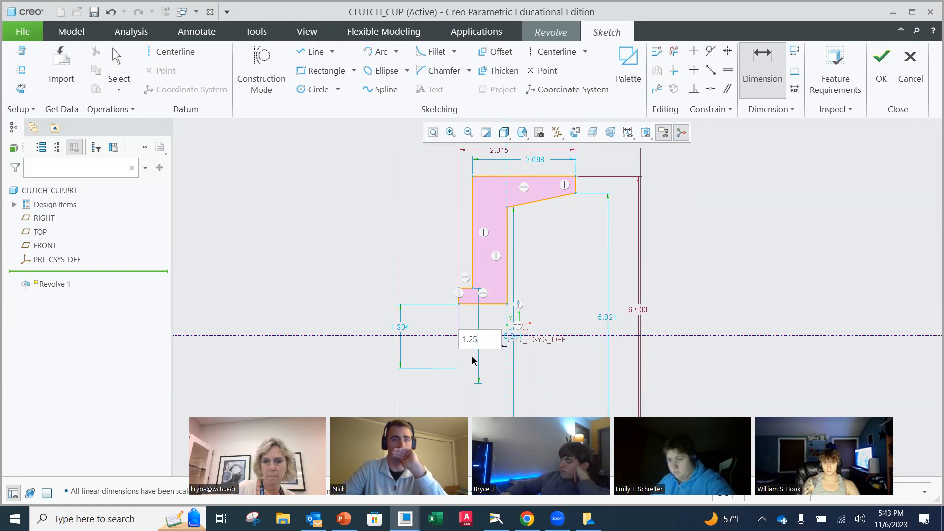
pyautogui.press('Return')
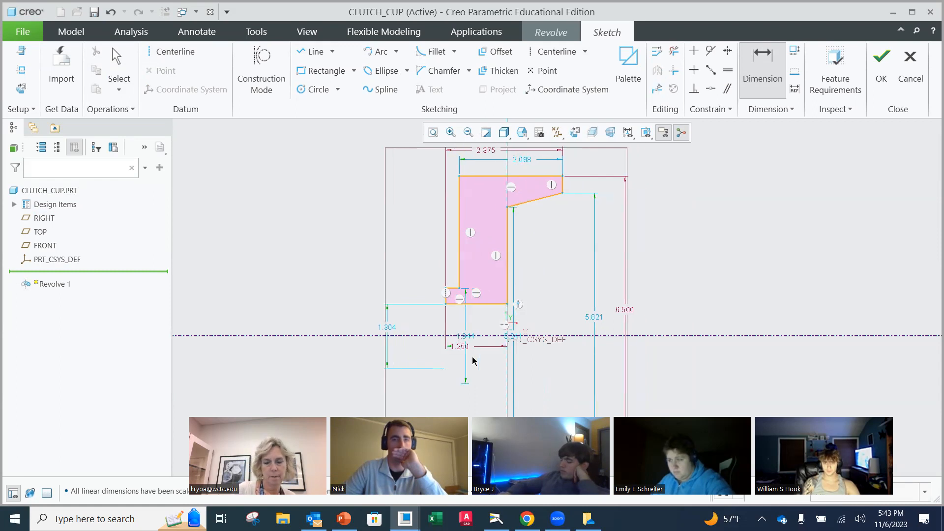
pyautogui.click(453, 289)
pyautogui.middleClick(425, 252)
pyautogui.write('1')
pyautogui.press('Return')
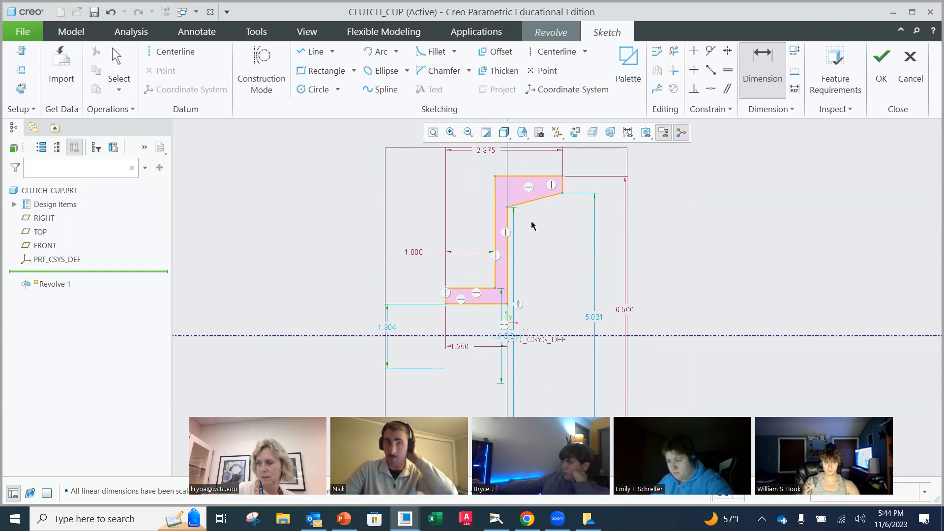
# Add a 10-degree angle dimension between the profile's top edge and the slanted lip edge.
pyautogui.click(544, 177)
pyautogui.click(542, 198)
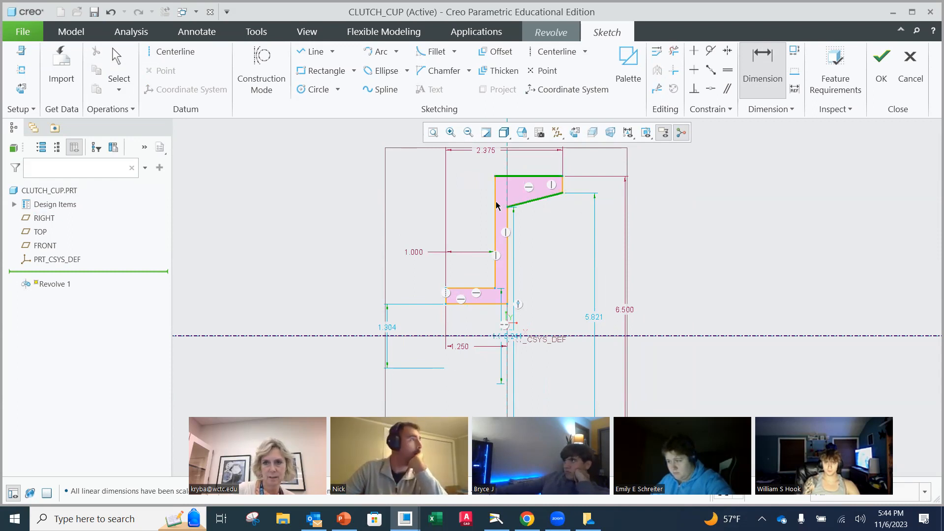
pyautogui.middleClick(467, 208)
pyautogui.write('10')
pyautogui.press('Return')
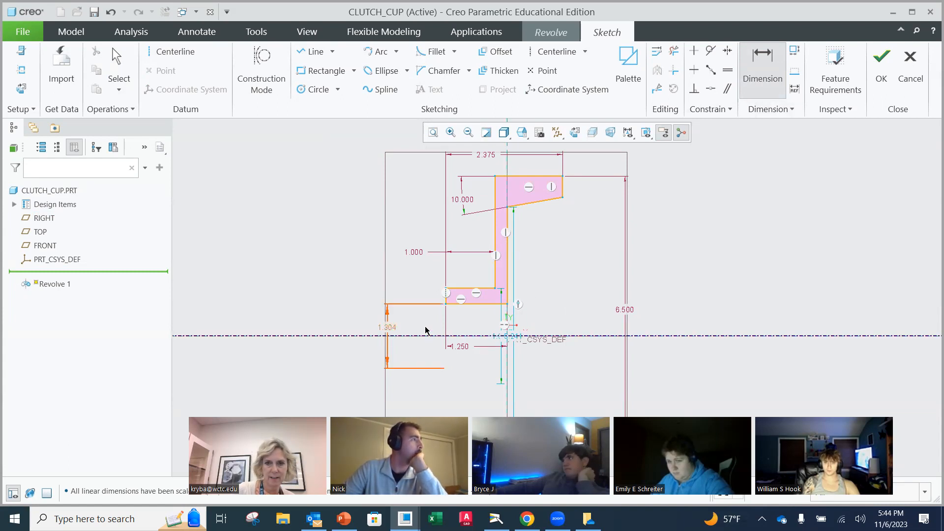
# Set the bore diameter to 1.
pyautogui.doubleClick(388, 328)
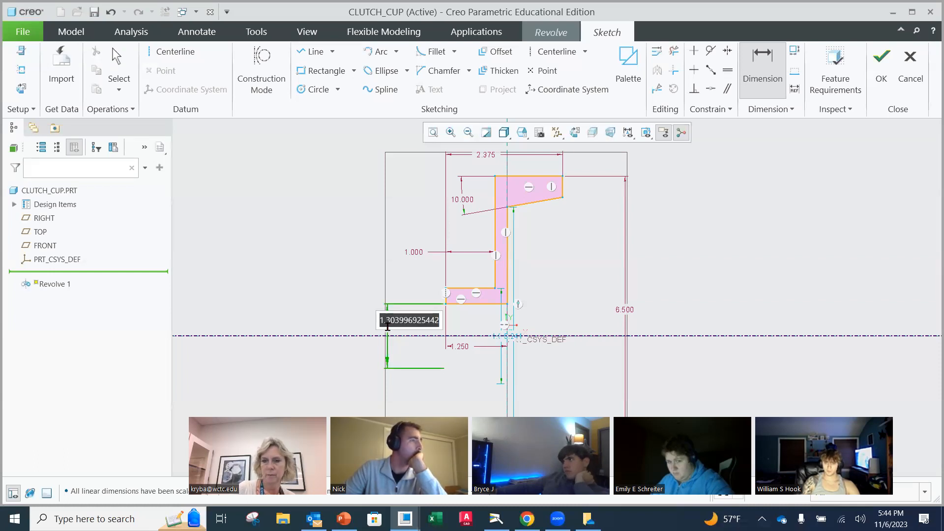
pyautogui.write('1')
pyautogui.press('Return')
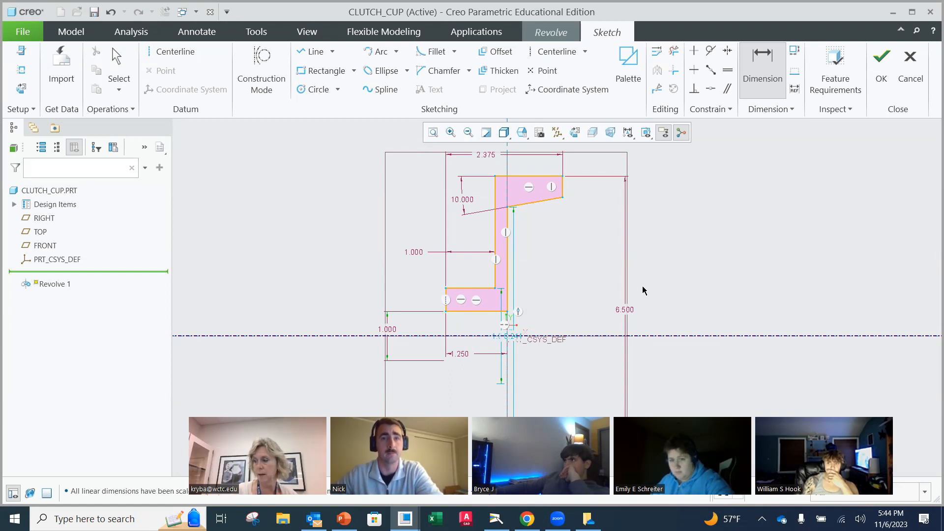
# Dimension the lip's lower outer corner against the axis of revolution and set it to 6.25.
pyautogui.click(592, 336)
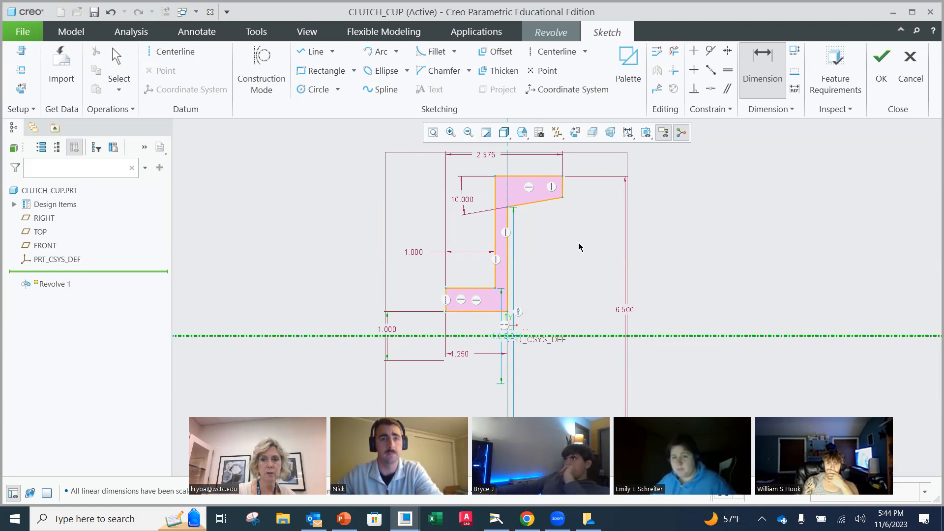
pyautogui.click(564, 198)
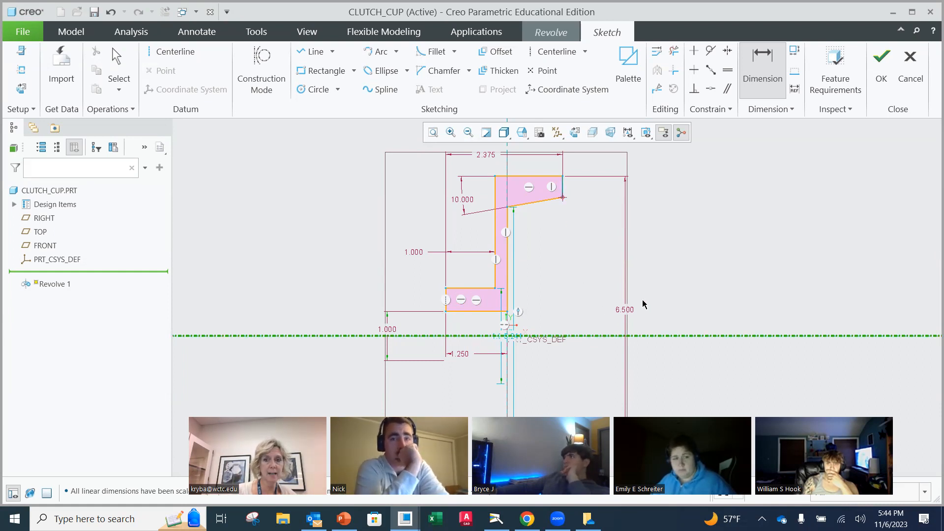
pyautogui.middleClick(600, 292)
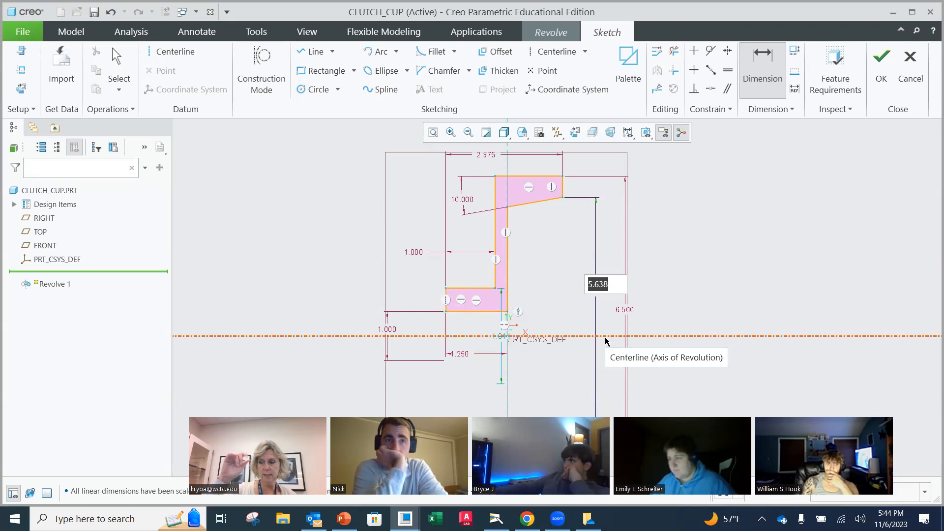
pyautogui.write('6.25')
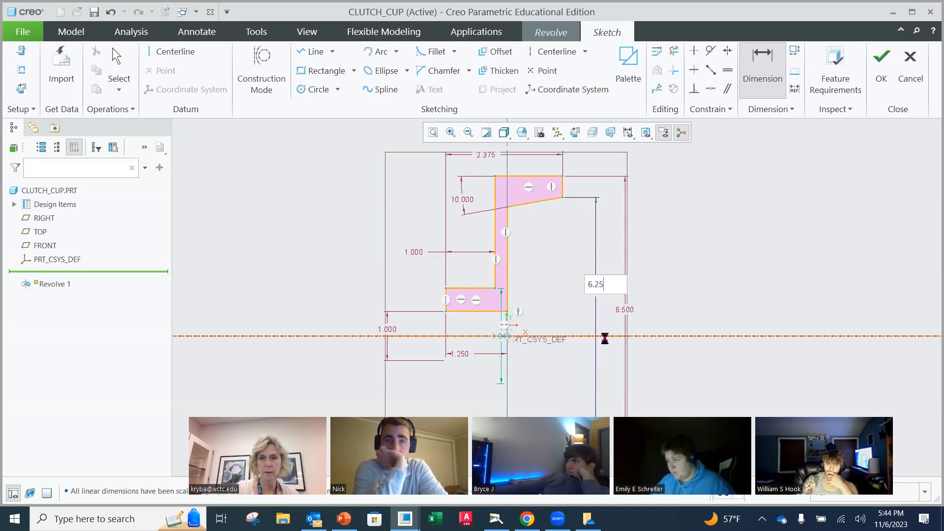
pyautogui.press('Return')
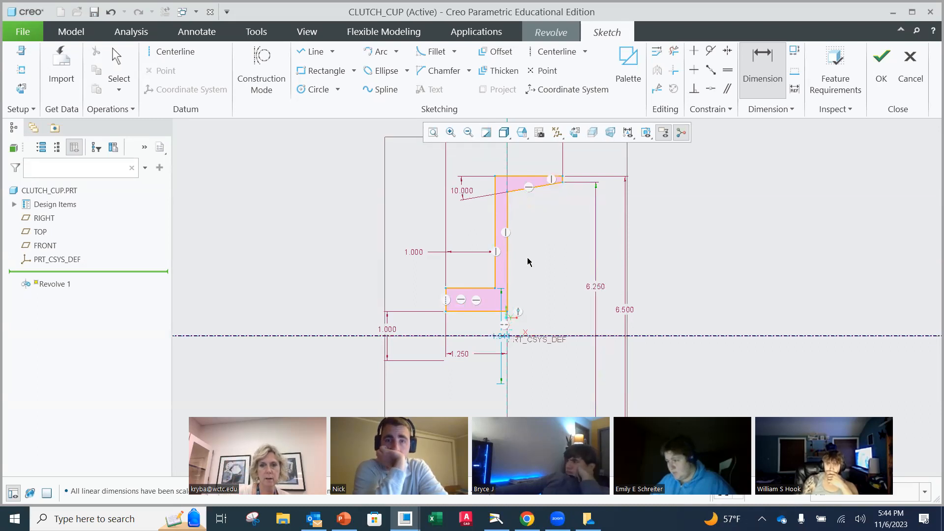
pyautogui.middleClick(734, 226)
# Move the foot's outer diameter dimension to the left of the profile and set it to 2.
pyautogui.moveTo(503, 338); pyautogui.dragTo(346, 322)
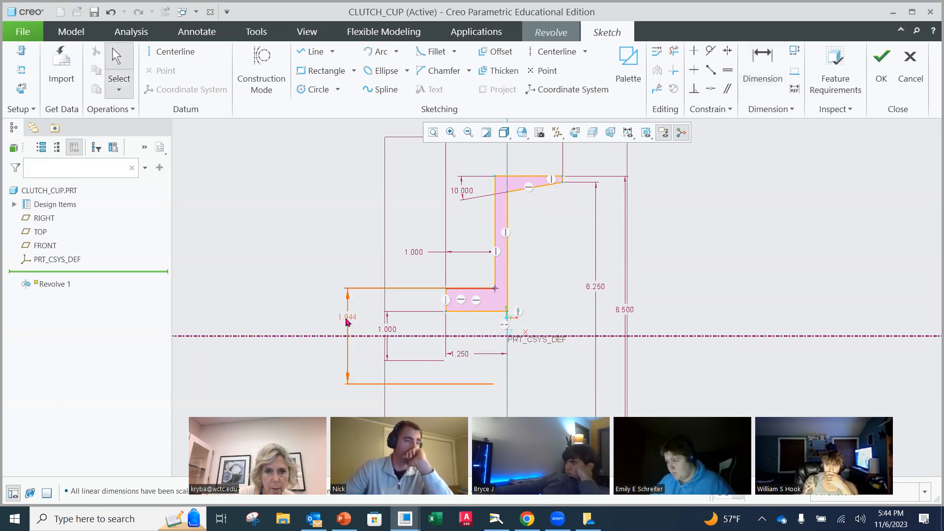
pyautogui.doubleClick(351, 324)
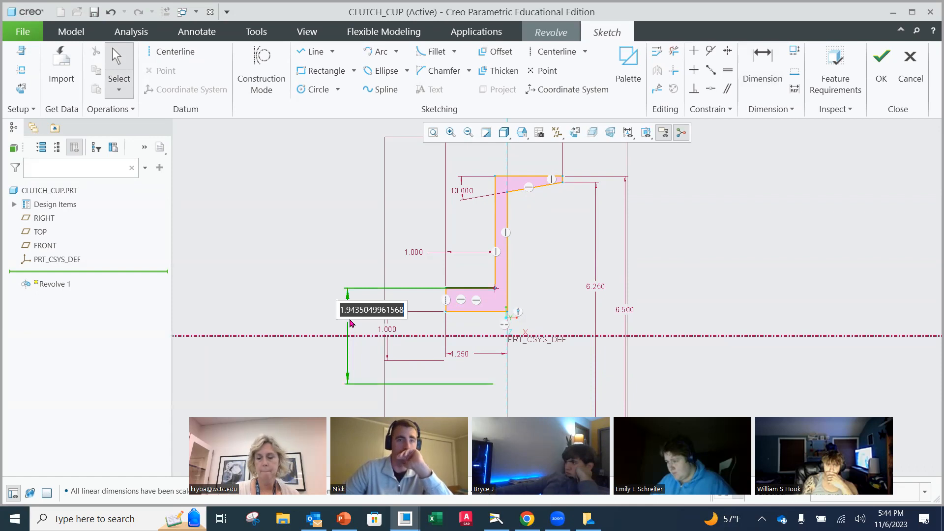
pyautogui.write('2')
pyautogui.press('Return')
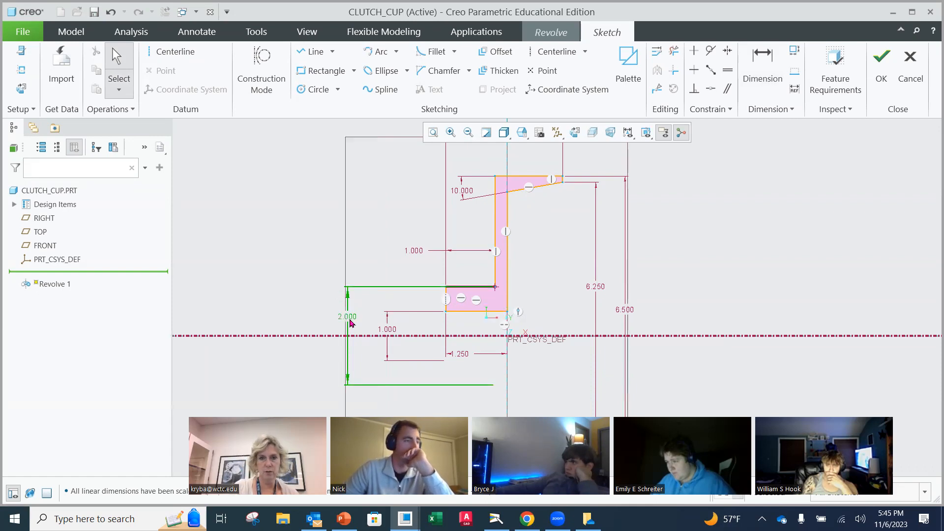
# Check the finished sketch against the feature requirements for the revolve.
pyautogui.scroll(-1, 571, 297)
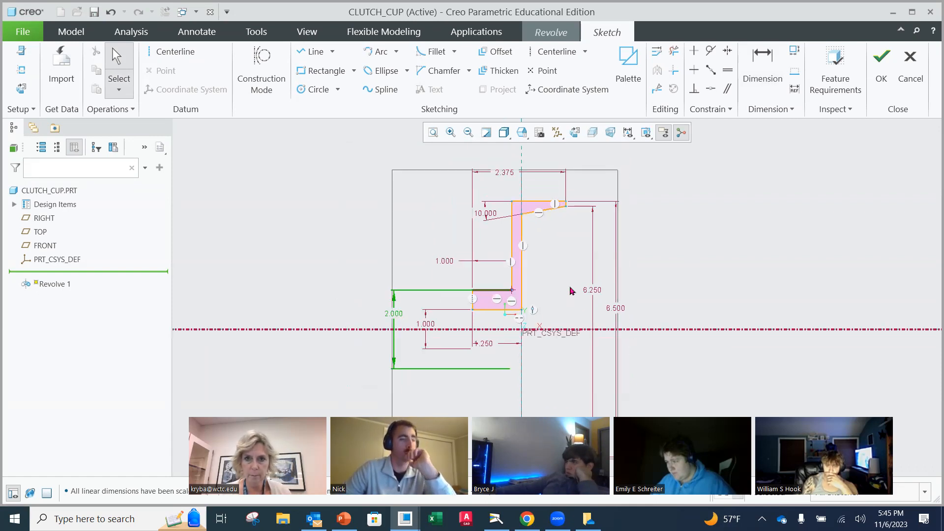
pyautogui.scroll(1, 571, 293)
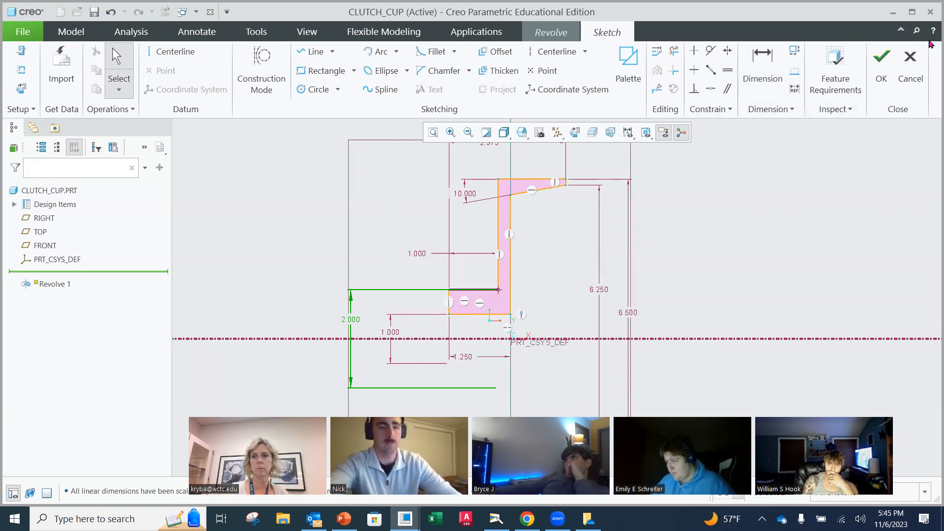
pyautogui.click(834, 66)
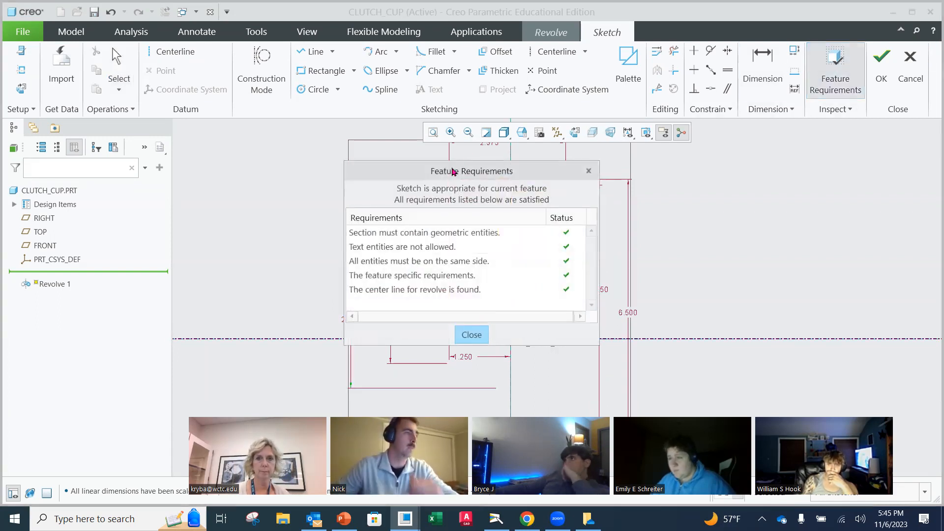
pyautogui.moveTo(452, 172); pyautogui.dragTo(756, 166)
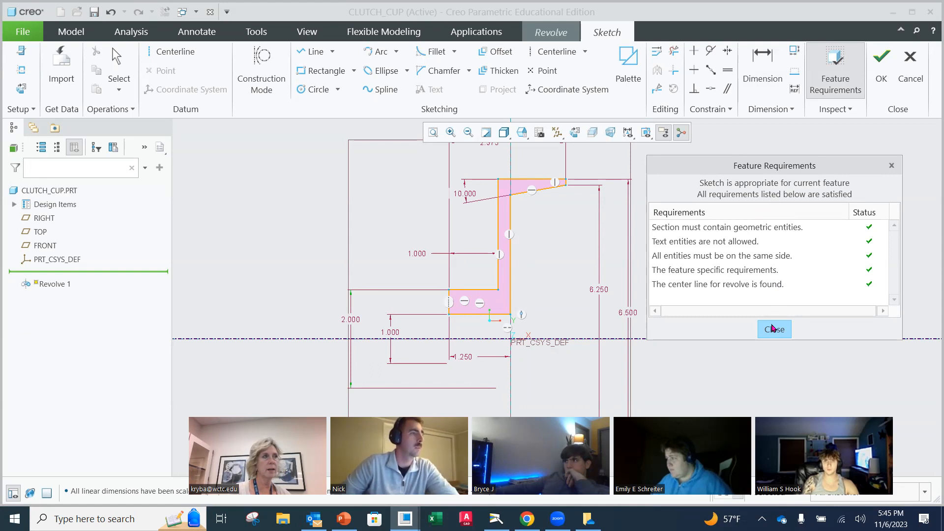
pyautogui.click(774, 329)
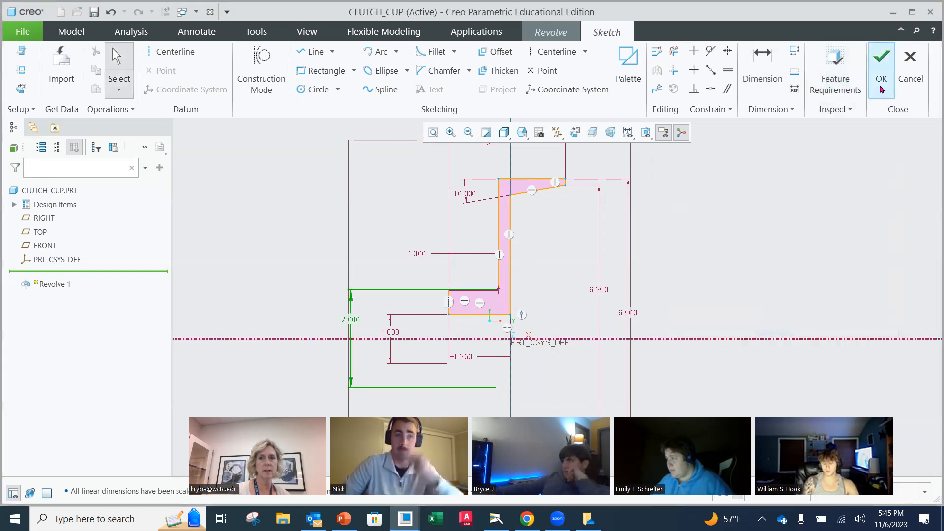
# Accept the sketch and complete the solid 360-degree revolve of the cup about the internal centerline.
pyautogui.click(882, 89)
pyautogui.moveTo(710, 254)
pyautogui.mouseDown(button='middle')
pyautogui.moveTo(690, 242)
pyautogui.moveTo(659, 255)
pyautogui.moveTo(669, 270)
pyautogui.moveTo(635, 266)
pyautogui.mouseUp(button='middle')
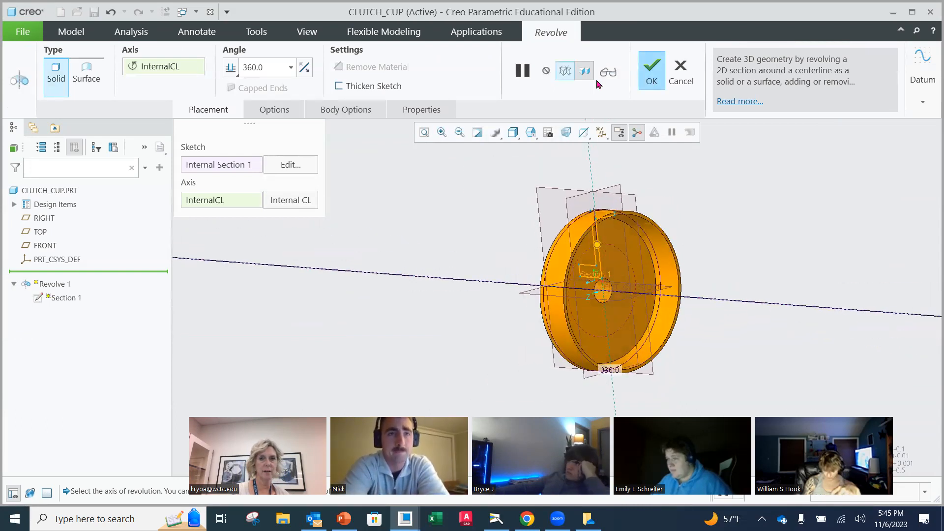
pyautogui.click(651, 70)
pyautogui.moveTo(688, 255); pyautogui.dragTo(551, 232, button='middle')
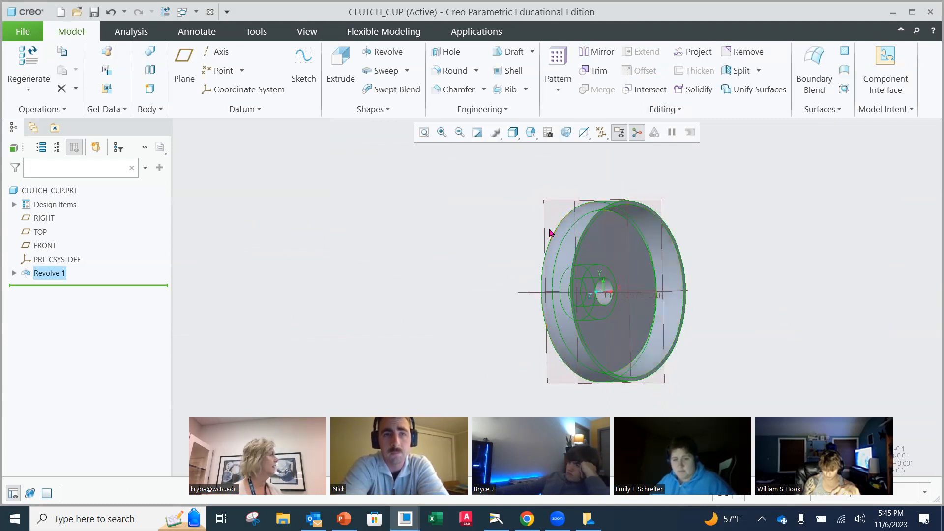